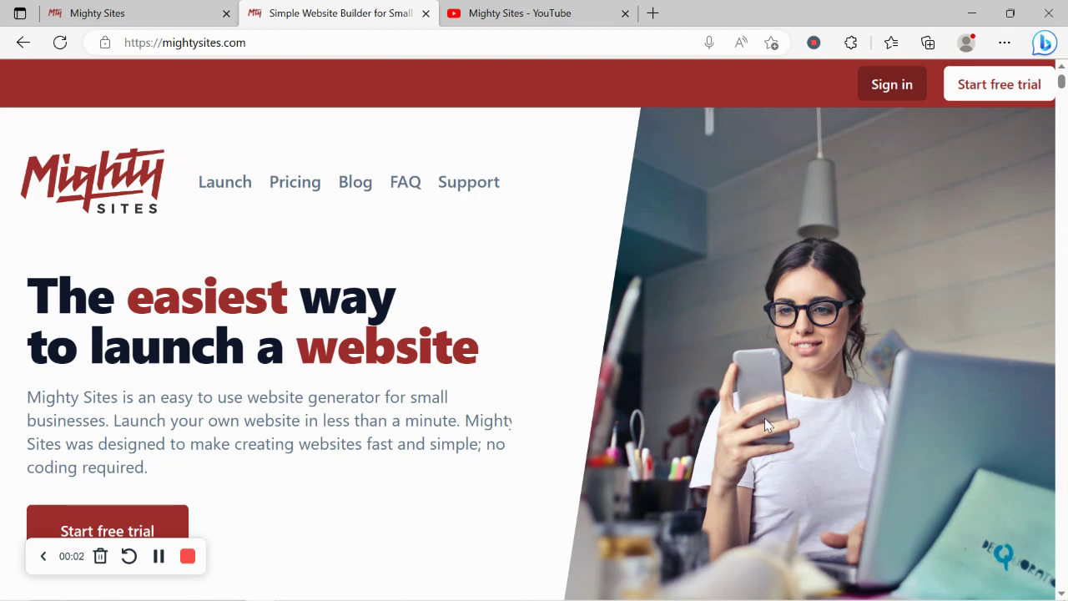
Scroll down through the mightysites.com homepage
scroll(764, 418, "down", 2)
scroll(764, 419, "down", 1)
scroll(764, 419, "down", 1)
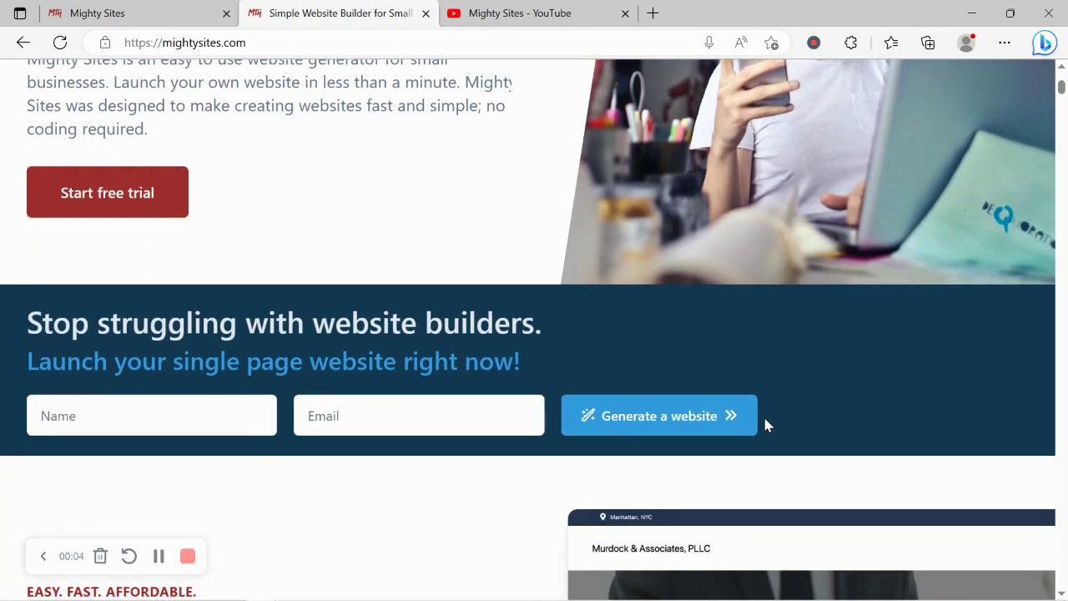
scroll(765, 419, "down", 1)
scroll(765, 426, "down", 1)
scroll(765, 426, "down", 1)
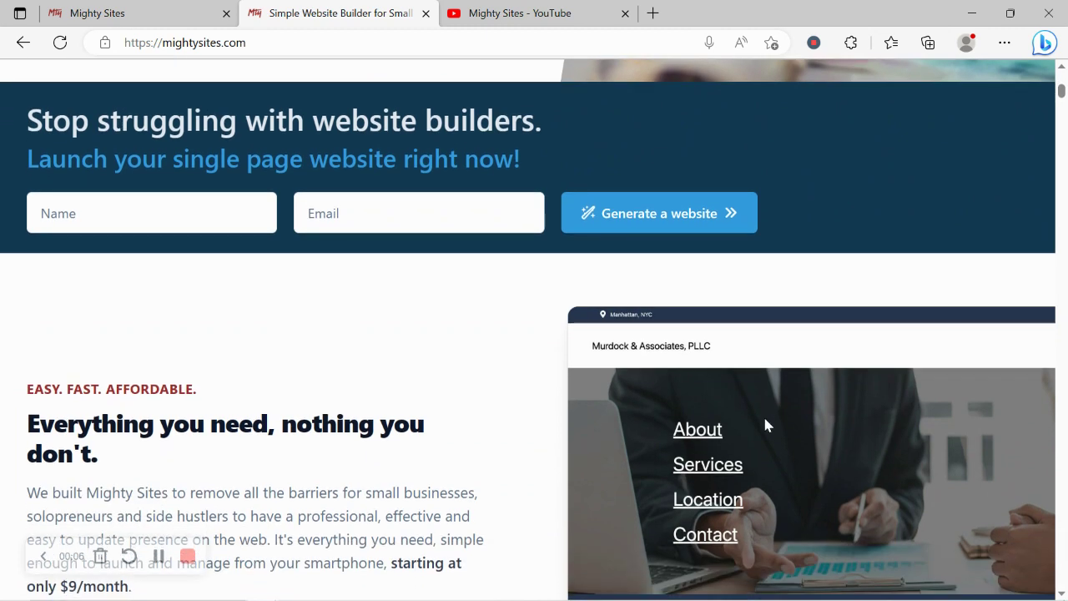
scroll(765, 426, "down", 1)
scroll(766, 425, "down", 1)
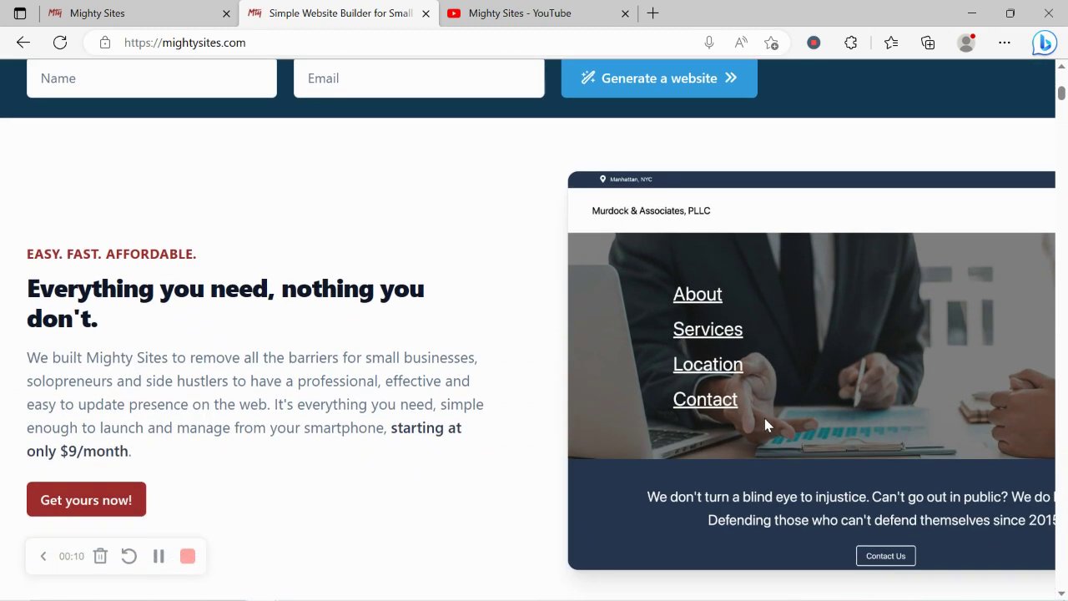
scroll(765, 425, "down", 1)
scroll(765, 426, "down", 2)
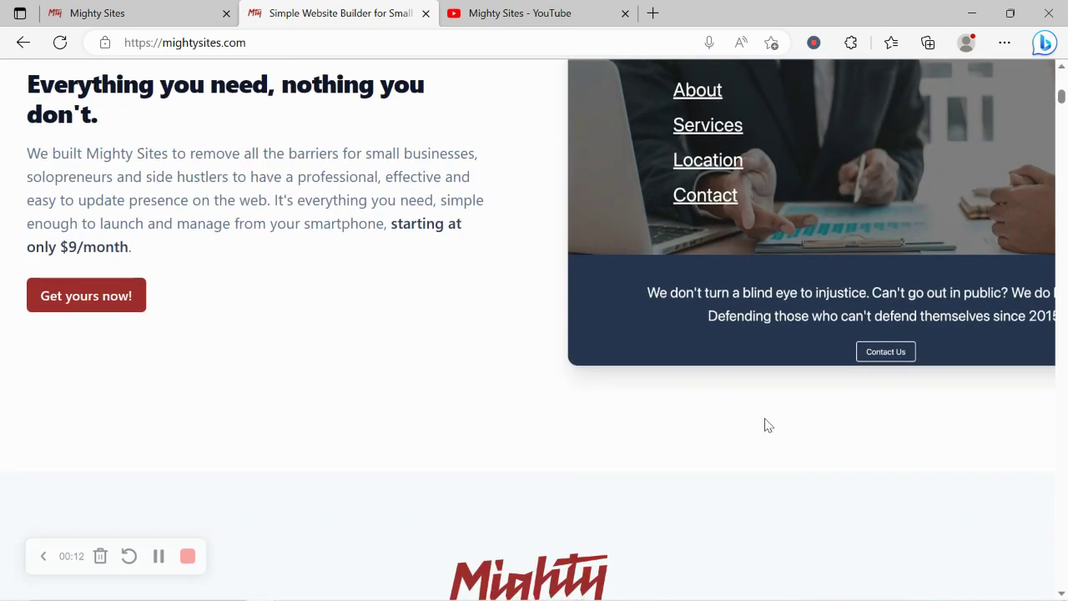
scroll(766, 426, "down", 3)
scroll(768, 425, "down", 1)
scroll(768, 425, "down", 2)
scroll(768, 426, "down", 2)
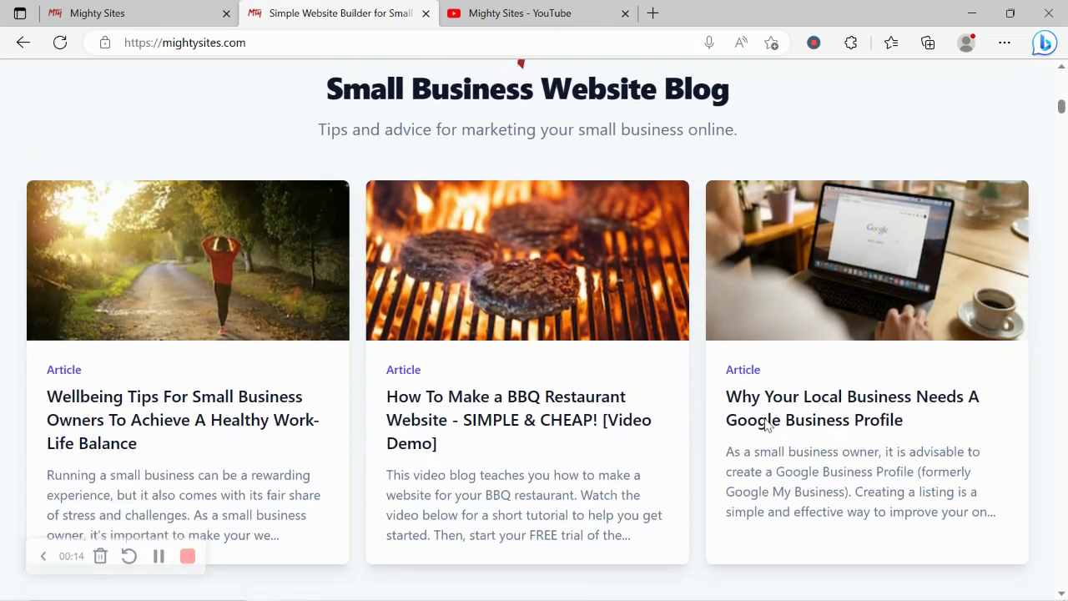
scroll(768, 426, "down", 2)
scroll(766, 424, "down", 1)
scroll(766, 424, "down", 2)
scroll(767, 425, "down", 1)
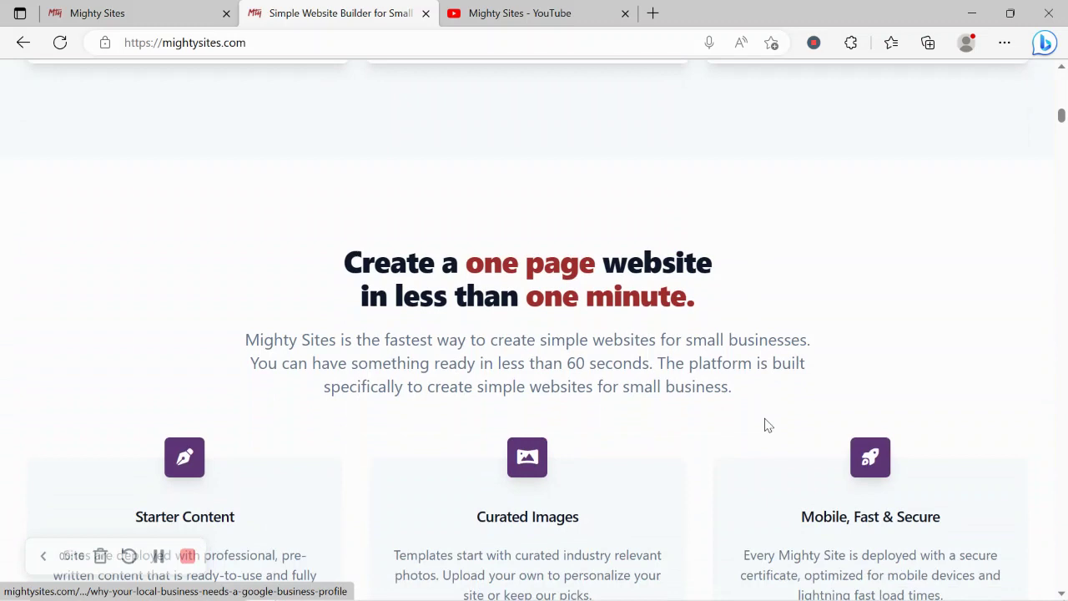
Highlight the 'Create a one page website' heading, keep browsing, then go to the site-creation tab
left_click_drag(338, 232, 726, 253)
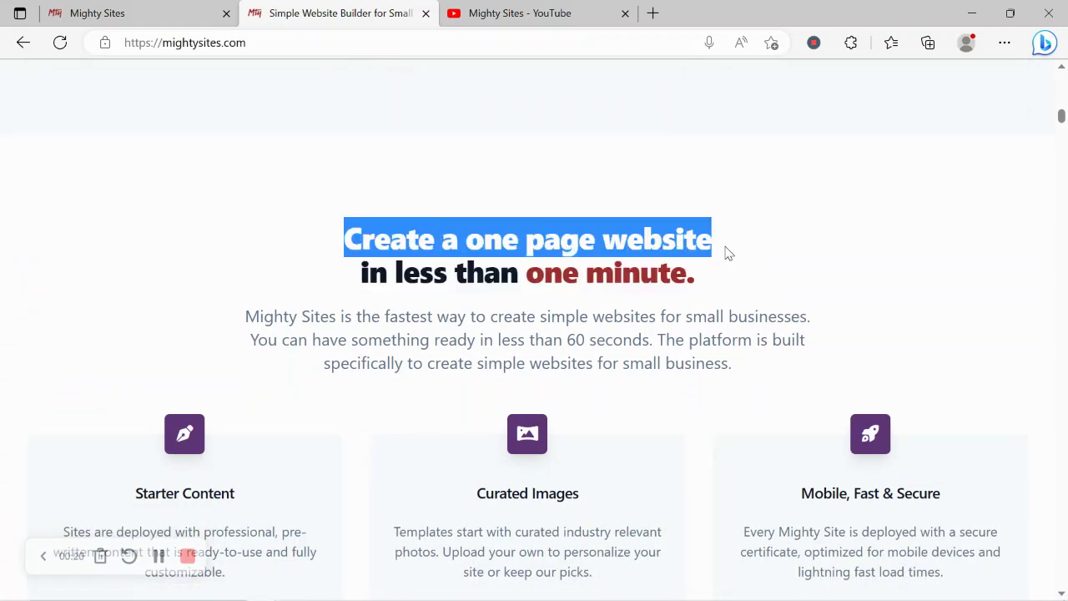
left_click_drag(726, 253, 728, 270)
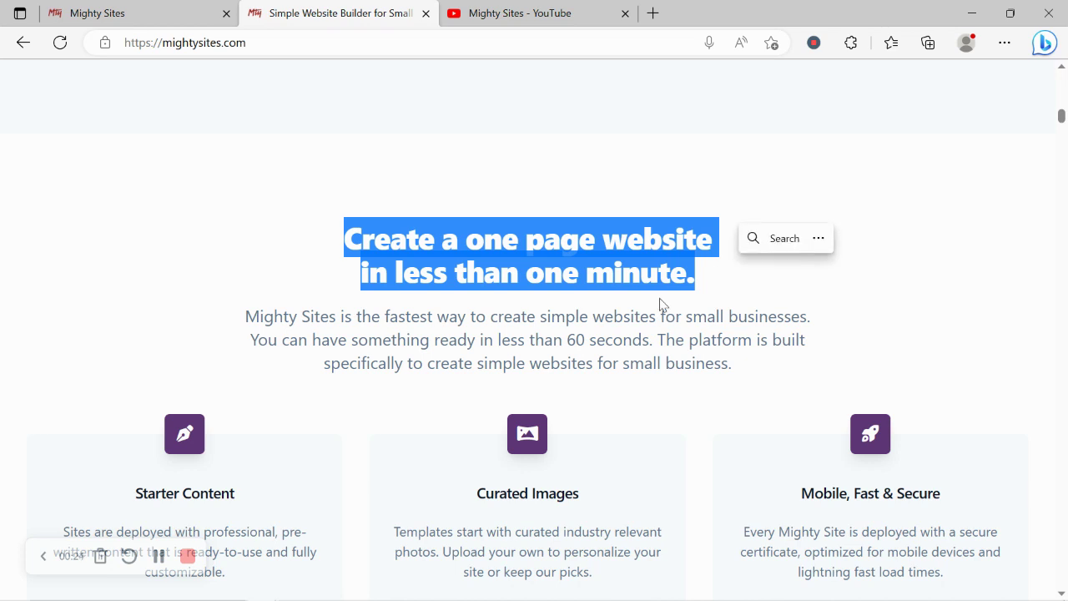
left_click(627, 312)
scroll(626, 320, "down", 1)
scroll(631, 321, "down", 2)
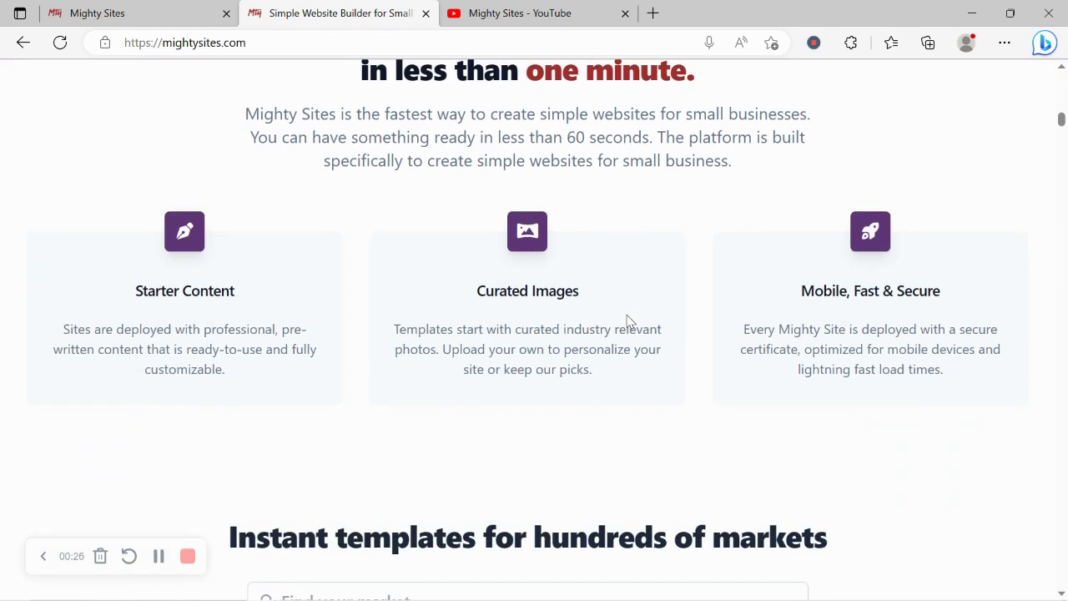
scroll(630, 322, "down", 2)
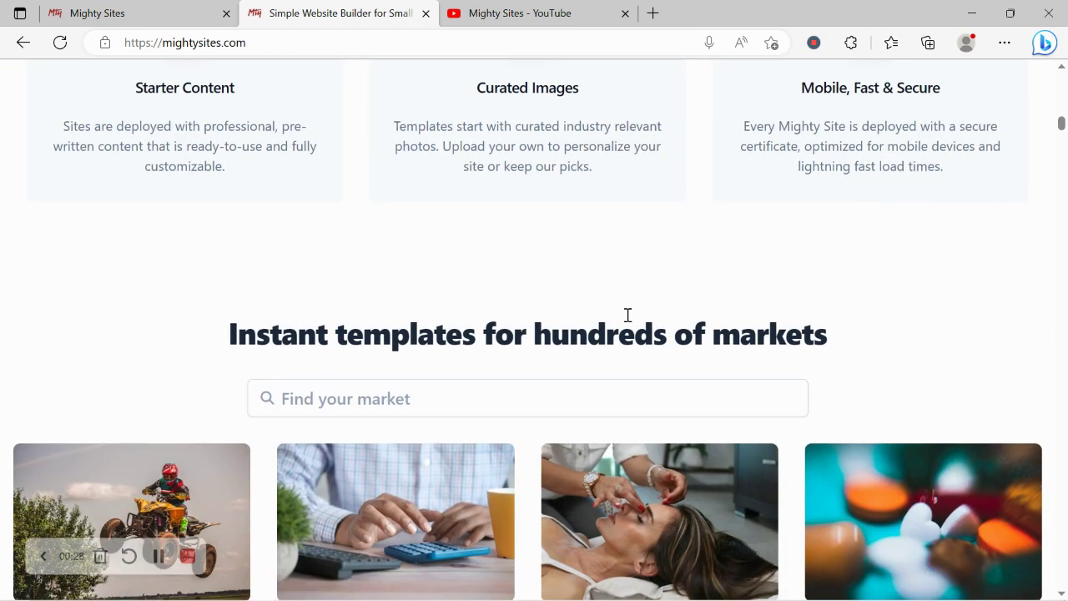
mouse_move(186, 327)
left_mouse_down()
mouse_move(626, 302)
mouse_move(828, 321)
left_mouse_up()
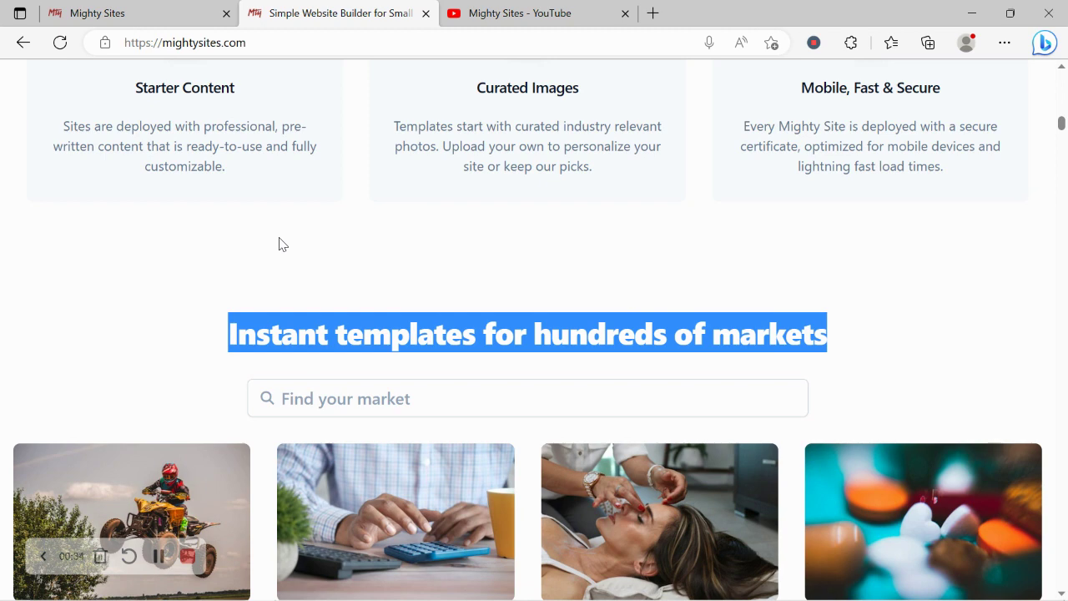
left_click(80, 8)
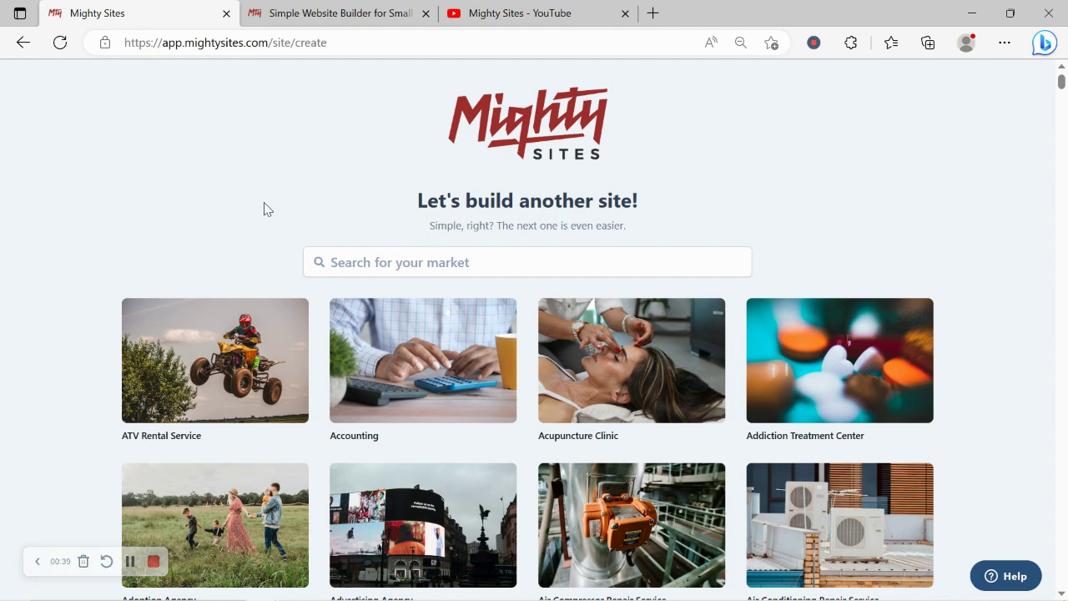
Scroll down through the industry template gallery
scroll(263, 209, "down", 1)
scroll(264, 208, "down", 3)
scroll(264, 209, "down", 3)
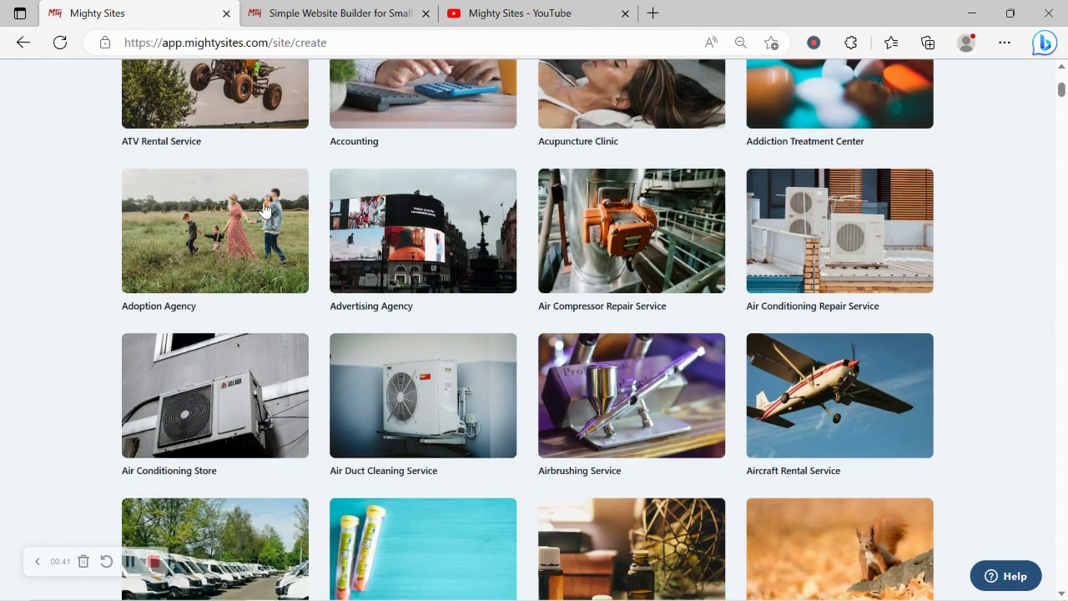
scroll(264, 208, "down", 1)
scroll(264, 209, "down", 2)
scroll(264, 209, "down", 2)
scroll(264, 209, "down", 3)
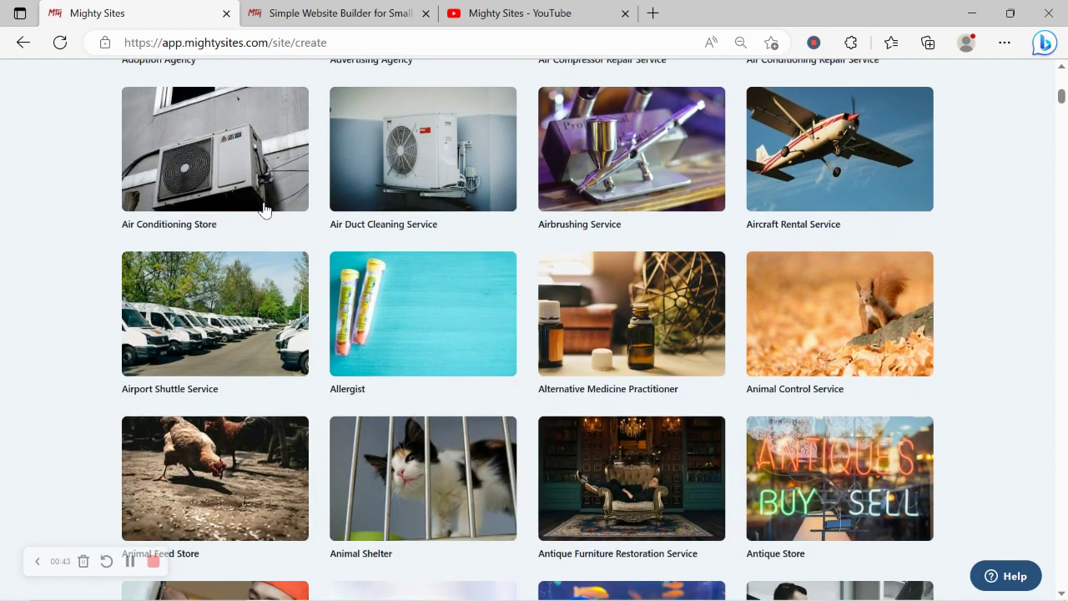
scroll(263, 209, "down", 3)
scroll(264, 209, "down", 3)
scroll(264, 208, "down", 2)
scroll(264, 209, "down", 3)
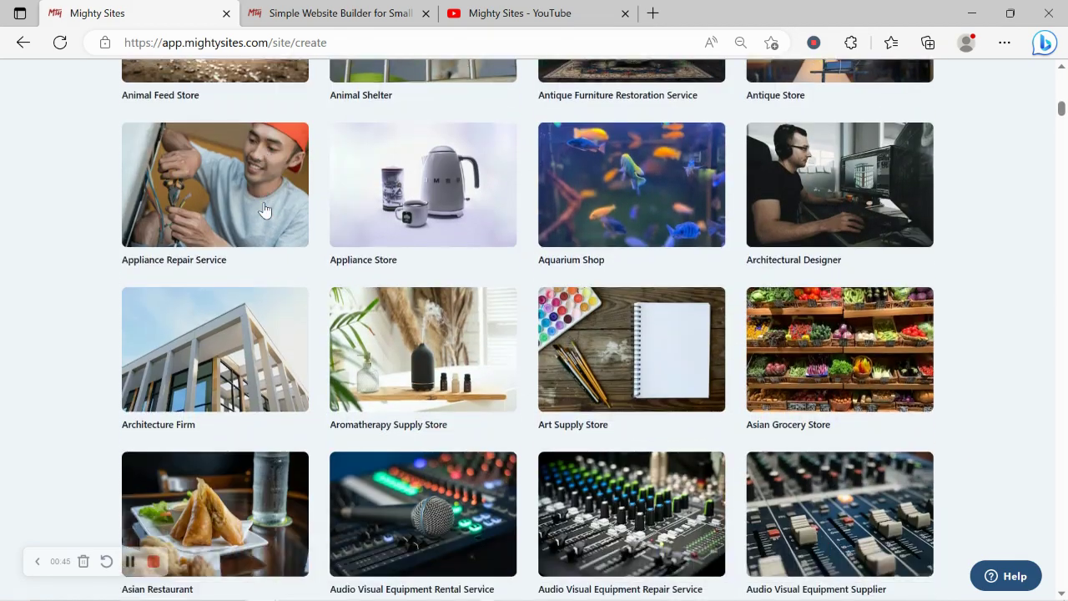
scroll(264, 209, "down", 2)
scroll(263, 209, "down", 2)
scroll(264, 209, "down", 3)
Scroll back up and search the market templates for 'watch'
scroll(264, 209, "up", 1)
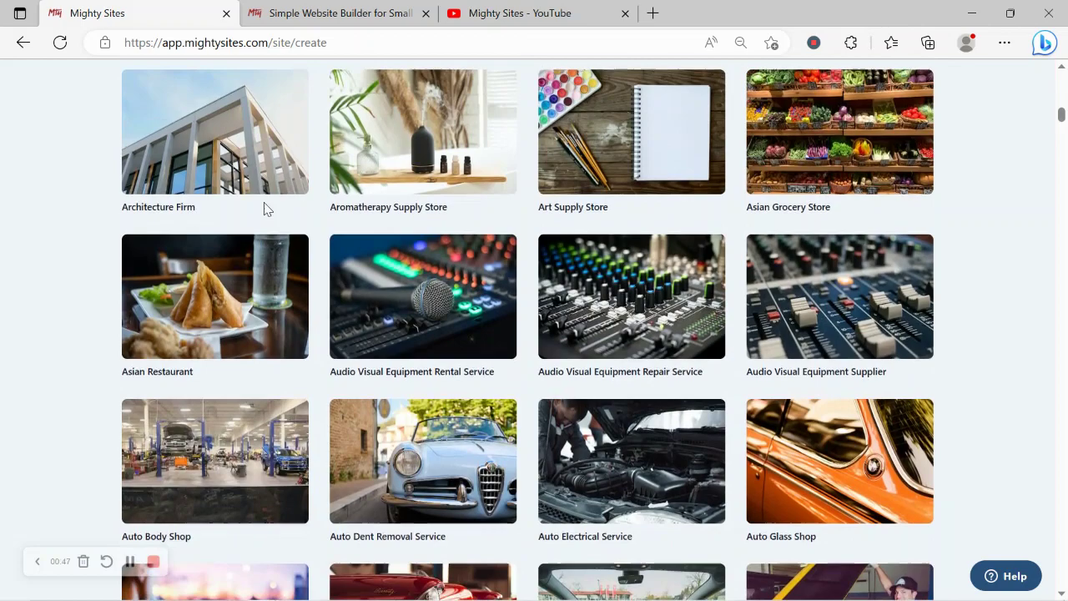
scroll(264, 209, "up", 2)
scroll(264, 208, "up", 2)
scroll(264, 209, "up", 2)
scroll(264, 209, "up", 2)
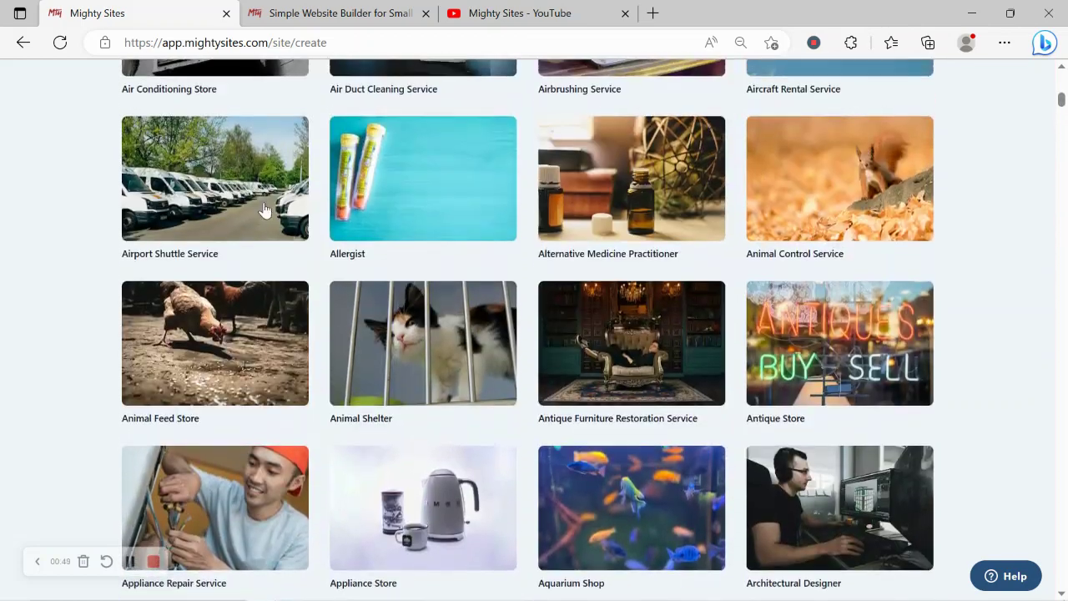
scroll(264, 209, "up", 2)
scroll(264, 209, "up", 3)
scroll(264, 209, "up", 3)
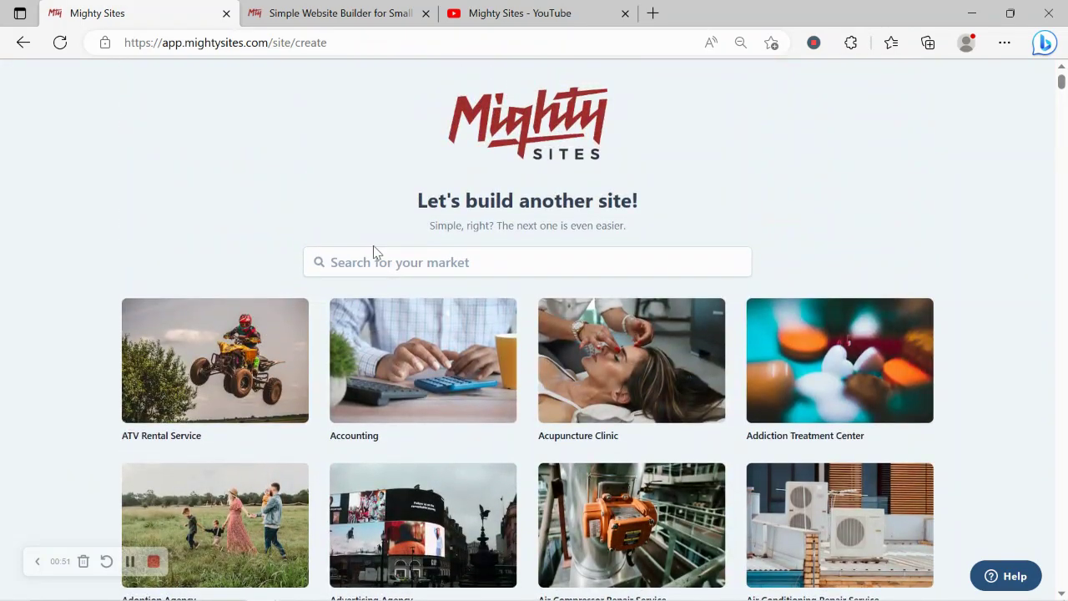
left_click(406, 258)
type("watch")
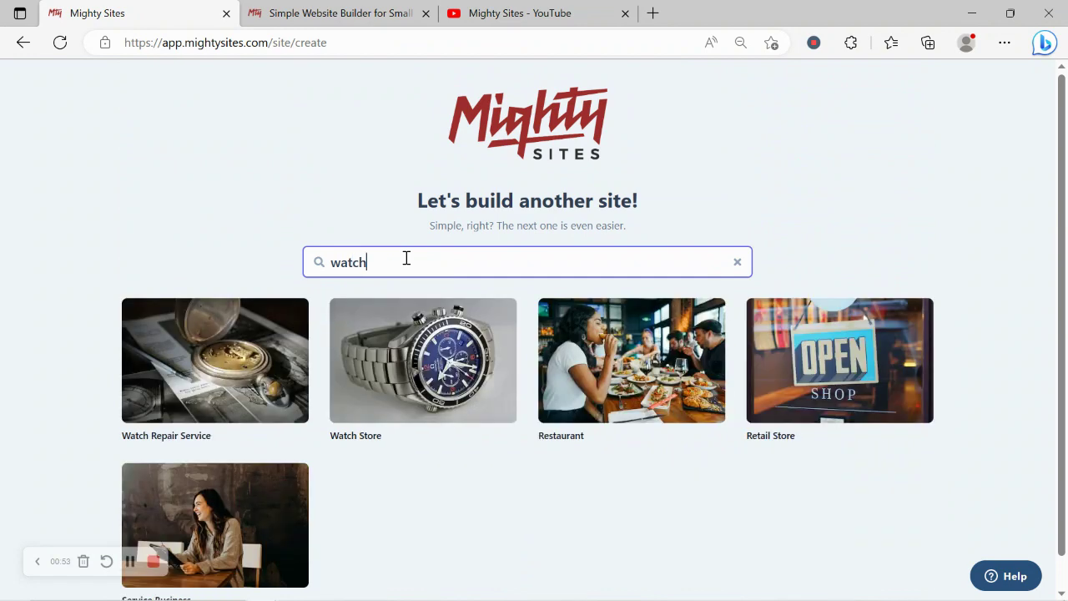
Pick the Watch Store template and enter the company name Jack's Luxury Watches
left_click(405, 377)
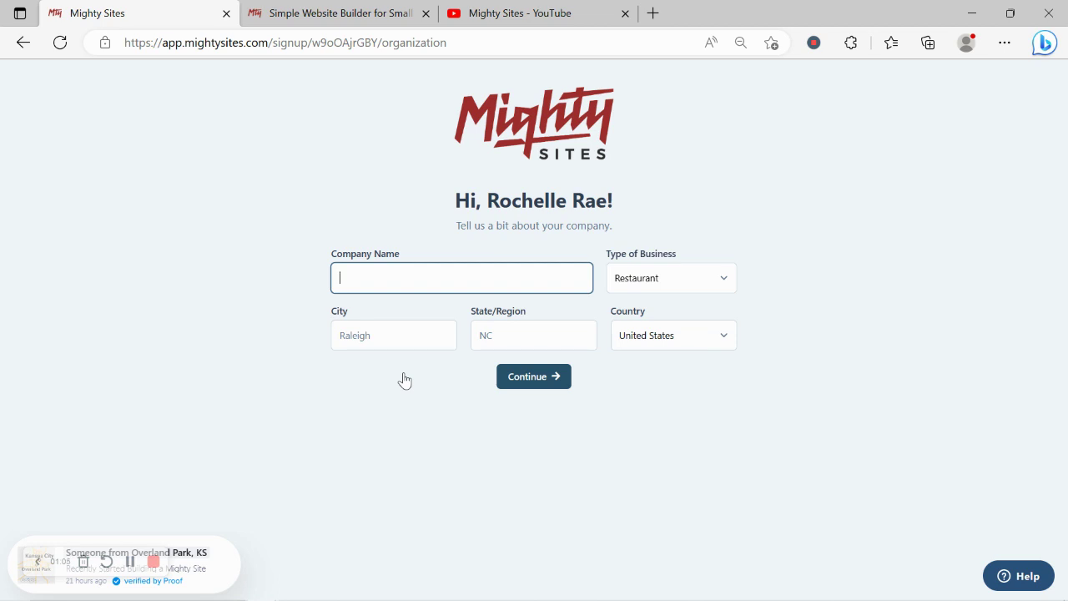
type("Ja")
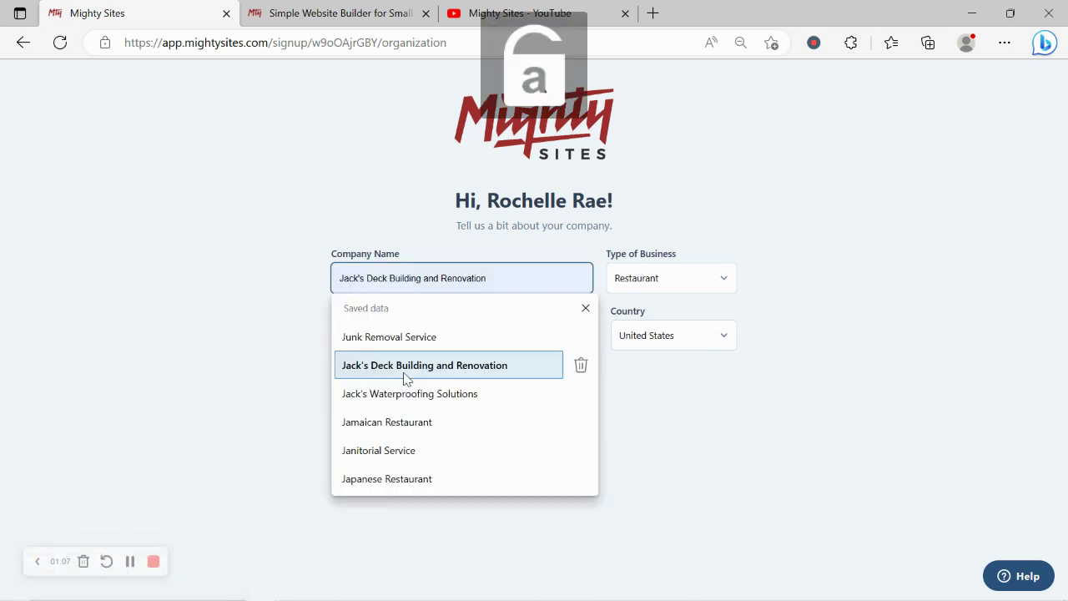
type("ck's Luxury Wta")
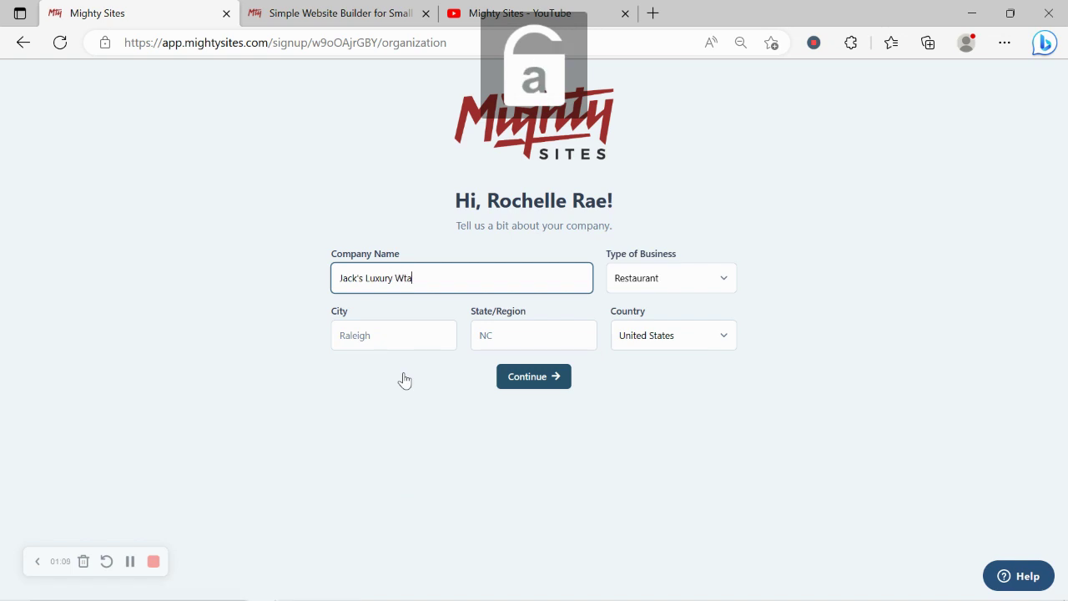
type("ch")
key("BackSpace")
key("BackSpace")
key("BackSpace")
type("atches")
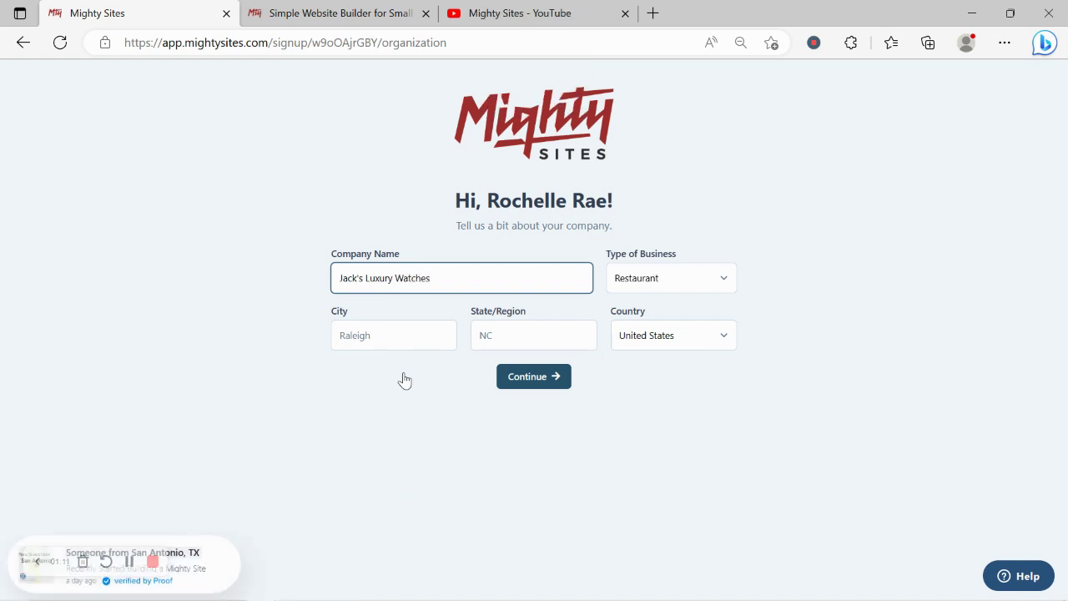
Set city Denver, state Colorado and business type Retail, then submit the details
left_click(370, 345)
type("Denv")
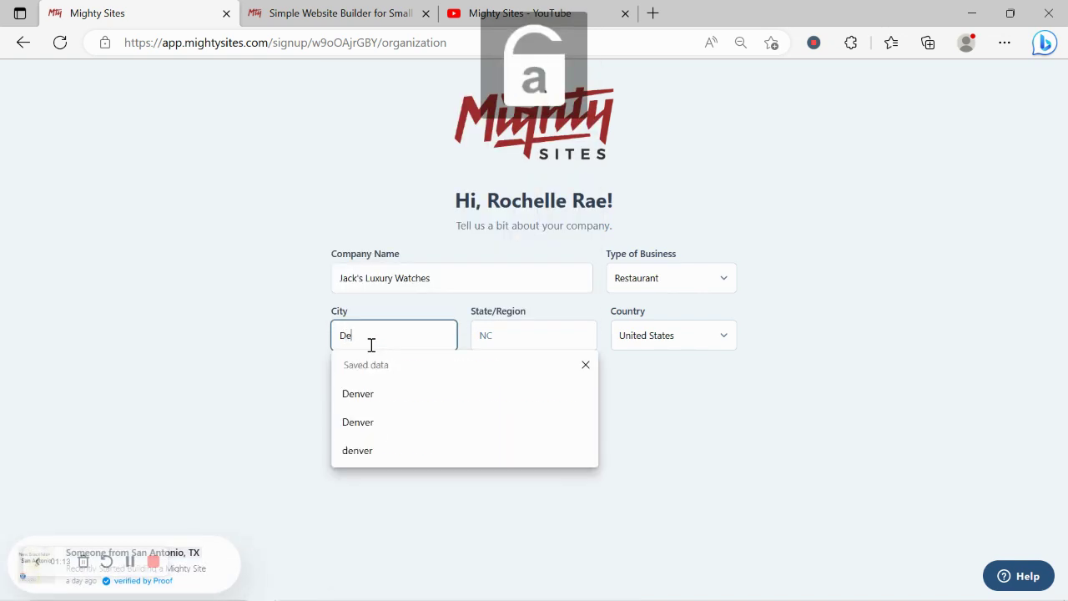
type("er")
left_click(551, 335)
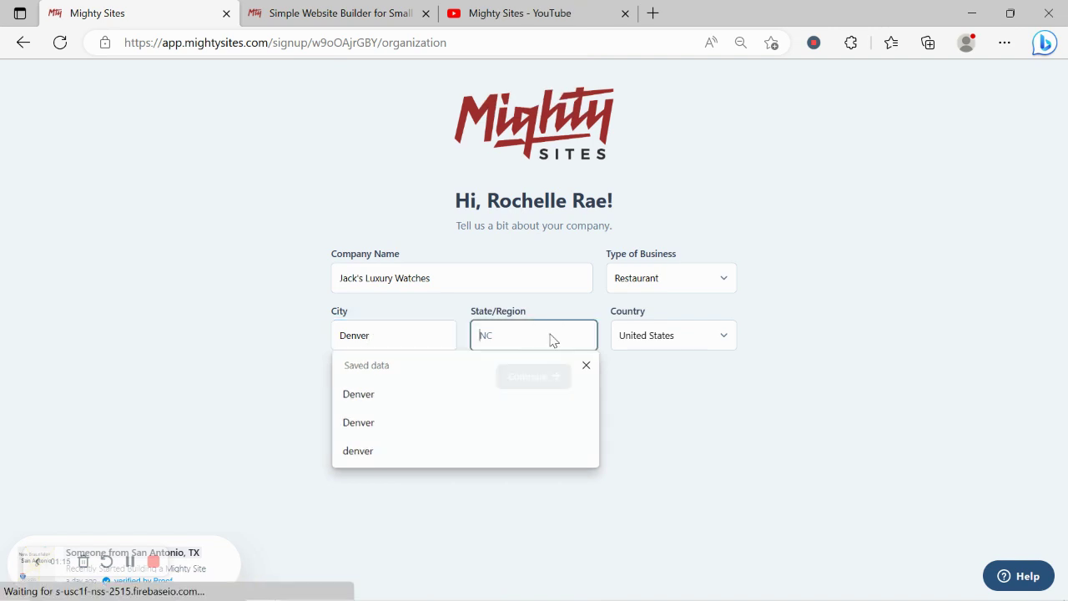
type("Colo")
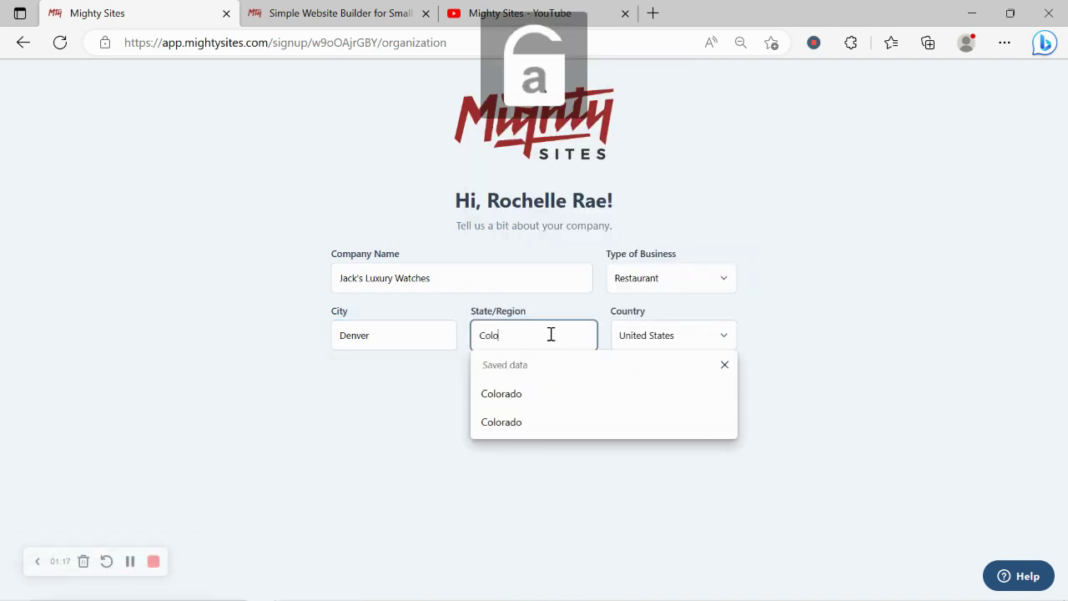
type("rado")
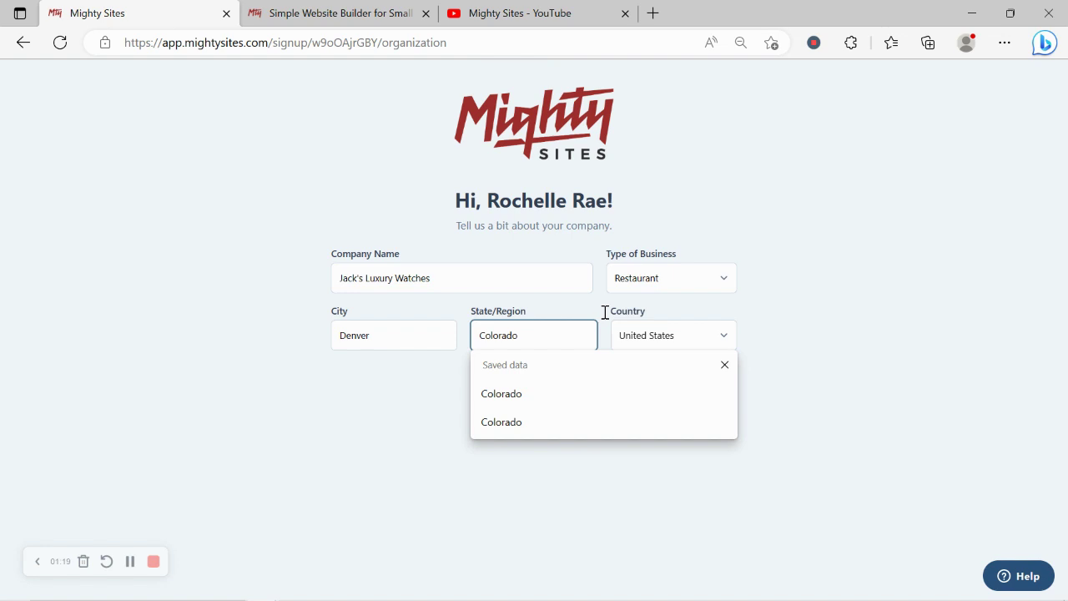
left_click(660, 284)
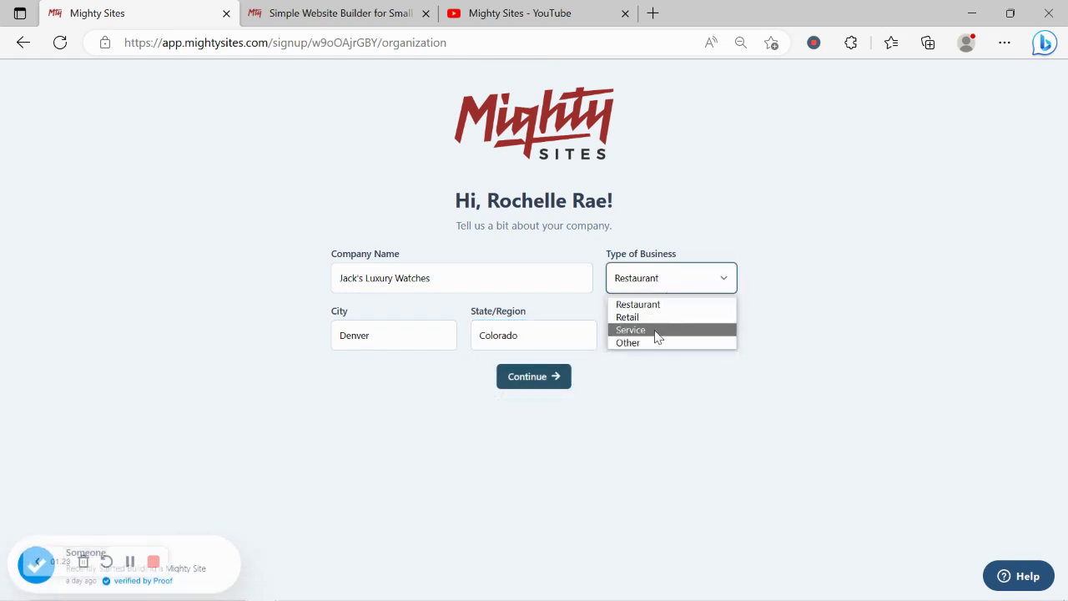
left_click(630, 317)
left_click(524, 376)
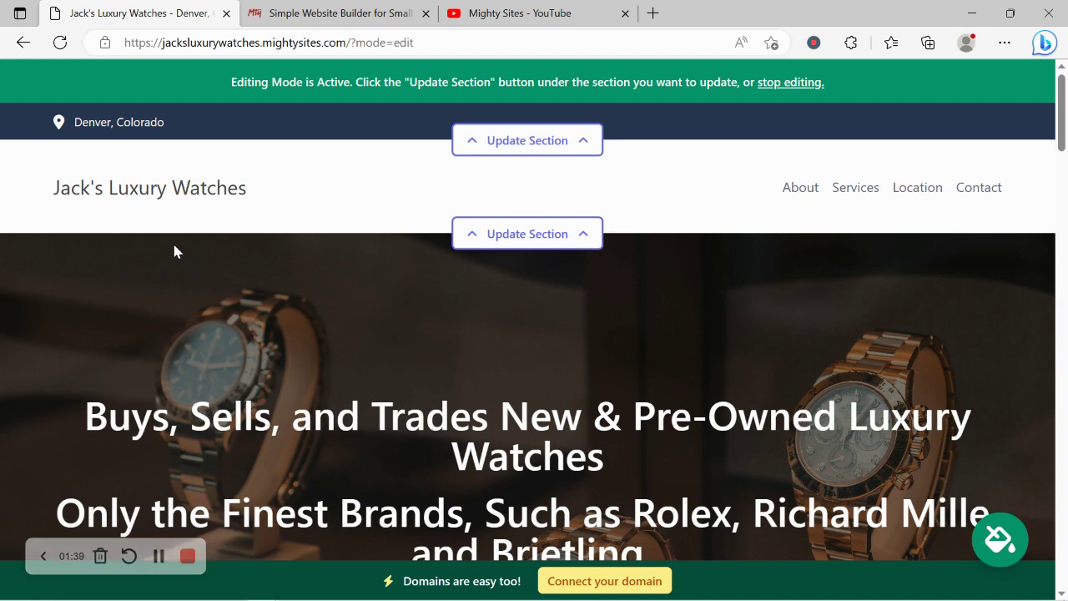
scroll(174, 251, "down", 2)
scroll(174, 250, "down", 2)
scroll(174, 251, "down", 2)
scroll(173, 251, "down", 2)
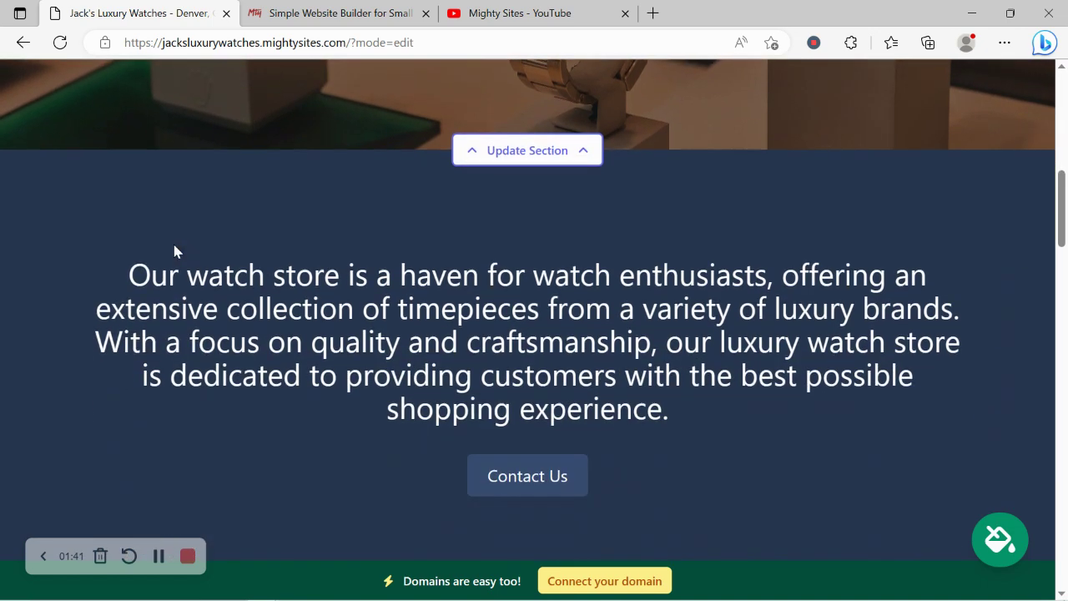
scroll(173, 250, "down", 1)
scroll(173, 250, "down", 1)
scroll(174, 250, "down", 1)
scroll(174, 250, "down", 2)
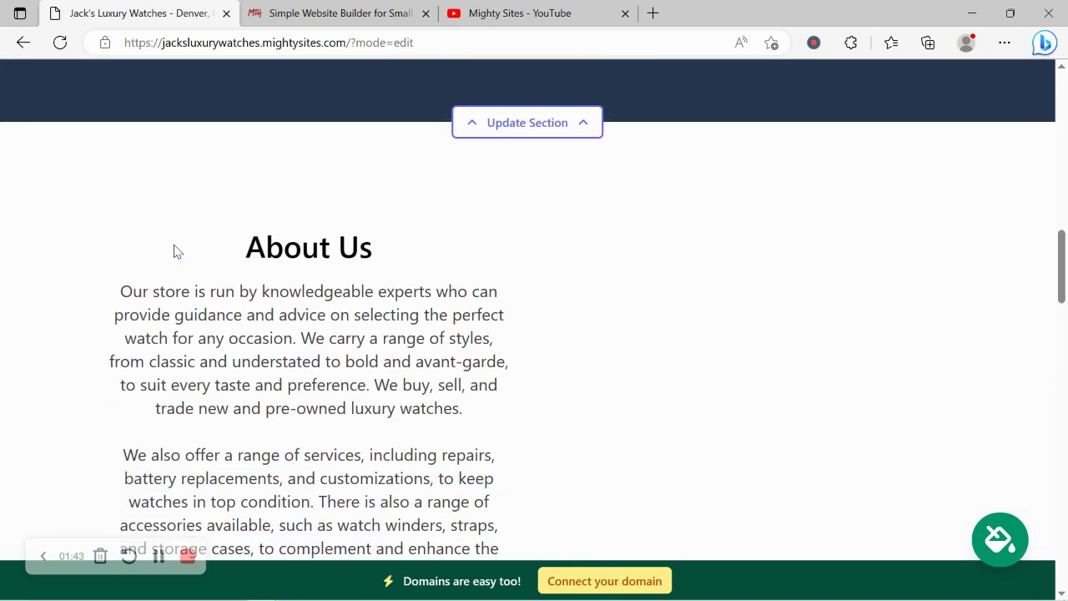
mouse_move(244, 209)
left_mouse_down()
mouse_move(398, 400)
mouse_move(480, 533)
left_mouse_up()
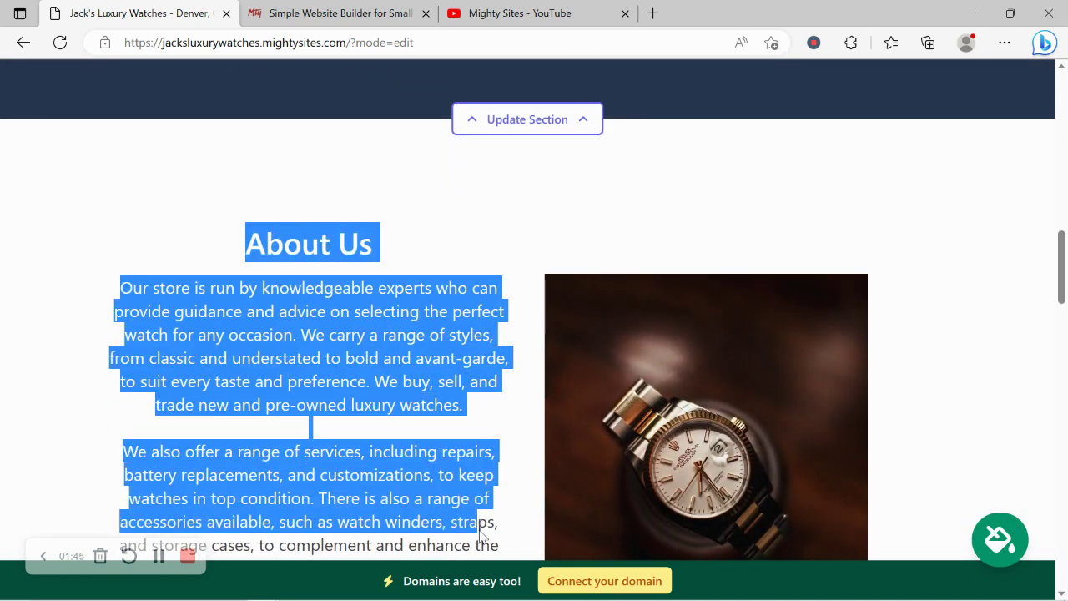
left_click(237, 432)
scroll(236, 427, "down", 1)
scroll(234, 432, "down", 2)
scroll(237, 430, "up", 1)
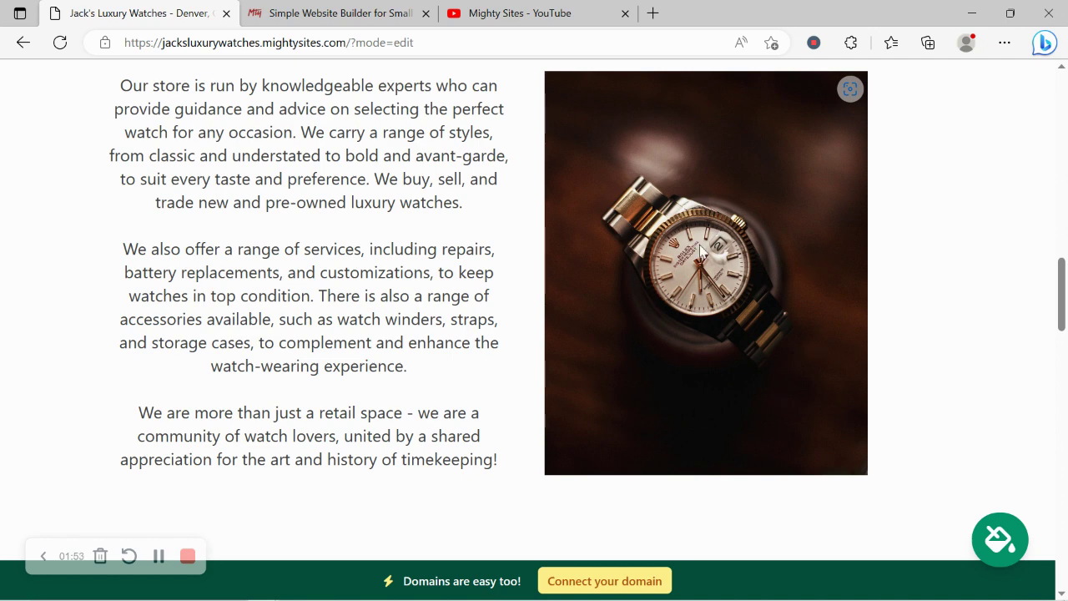
scroll(699, 247, "down", 2)
scroll(698, 248, "down", 2)
scroll(699, 250, "down", 1)
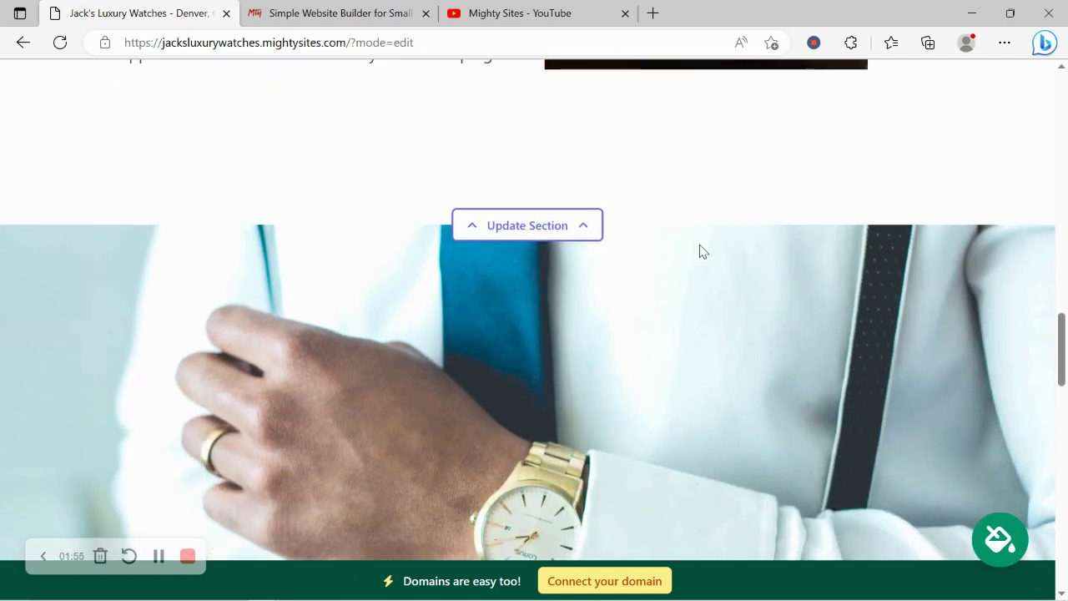
scroll(700, 251, "down", 2)
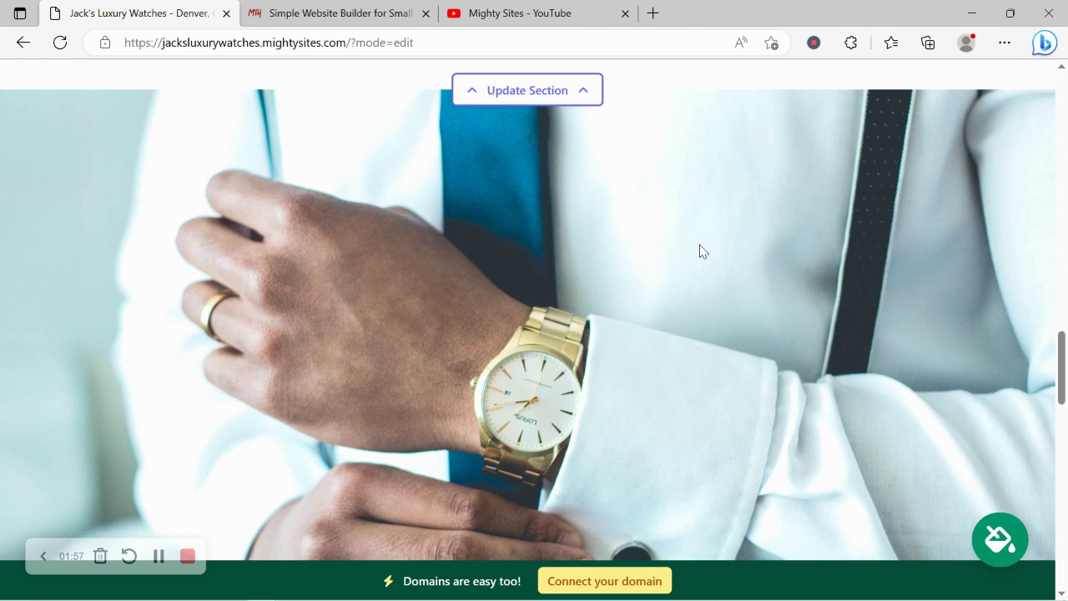
scroll(699, 250, "down", 1)
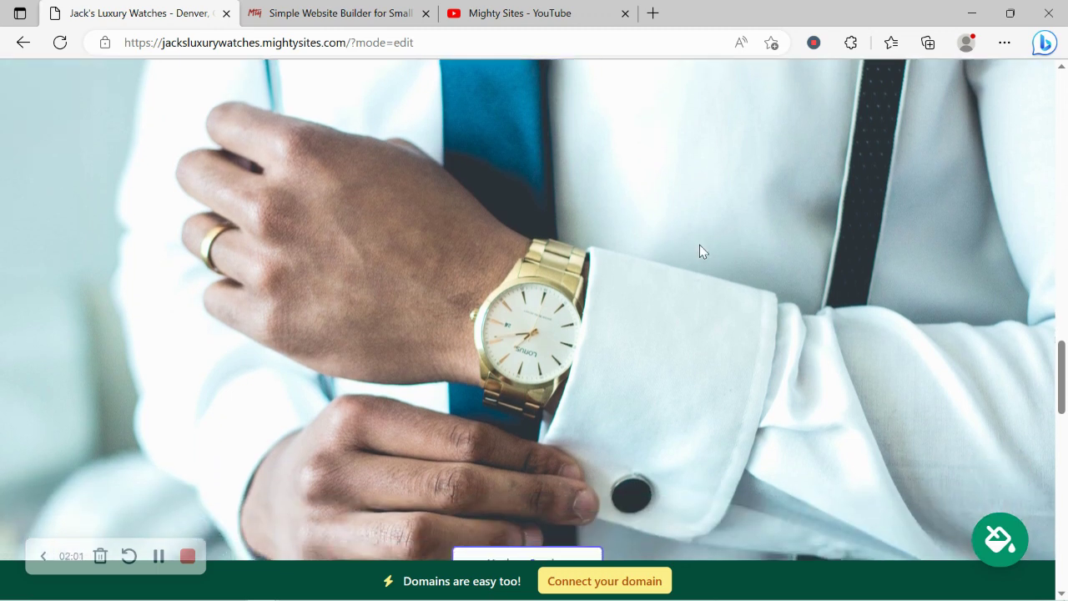
scroll(699, 251, "down", 1)
scroll(699, 250, "down", 2)
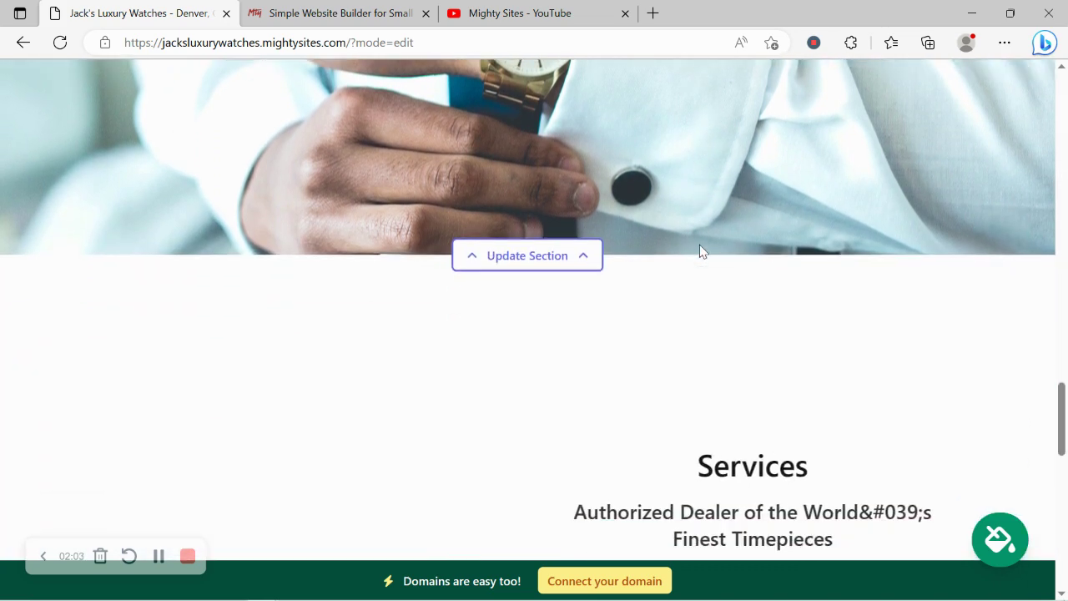
scroll(700, 250, "down", 2)
scroll(700, 250, "down", 2)
scroll(700, 246, "down", 1)
scroll(700, 244, "down", 1)
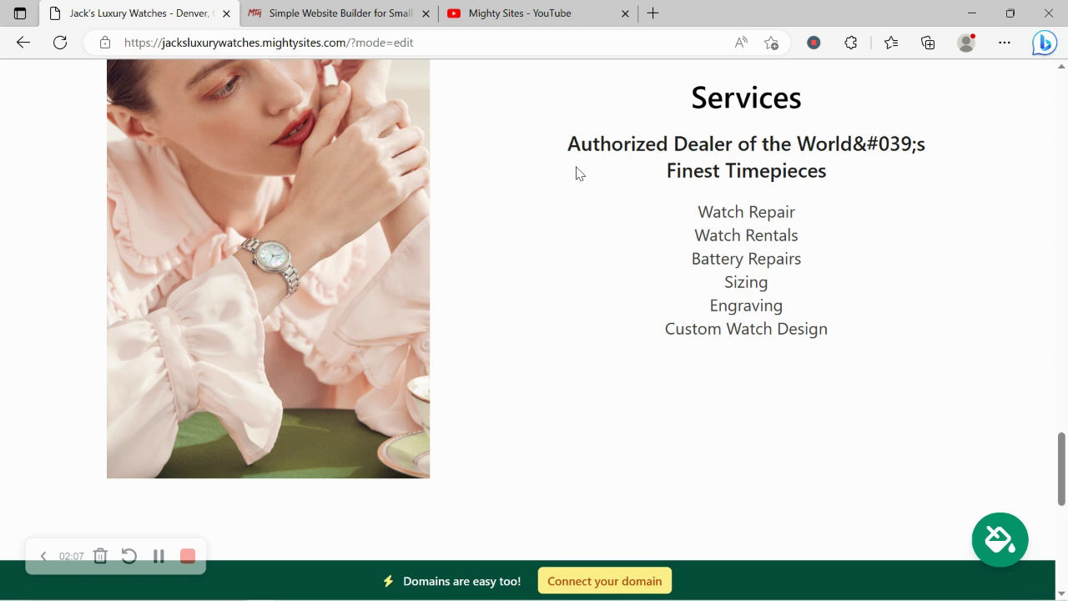
left_click_drag(575, 172, 888, 363)
scroll(665, 398, "down", 2)
scroll(665, 398, "down", 2)
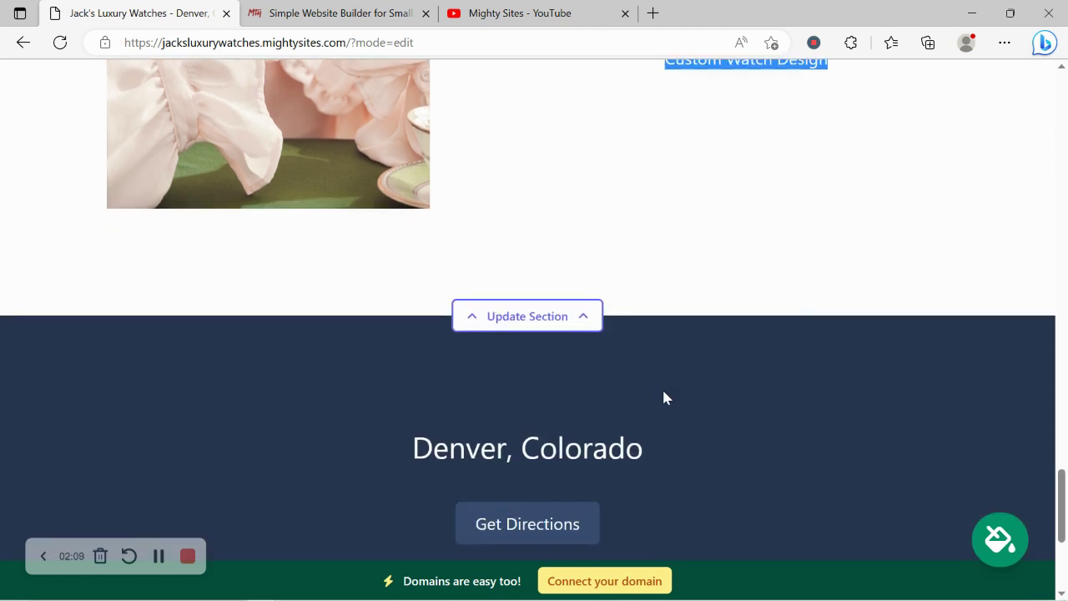
scroll(665, 398, "down", 1)
scroll(663, 397, "down", 1)
scroll(664, 397, "down", 1)
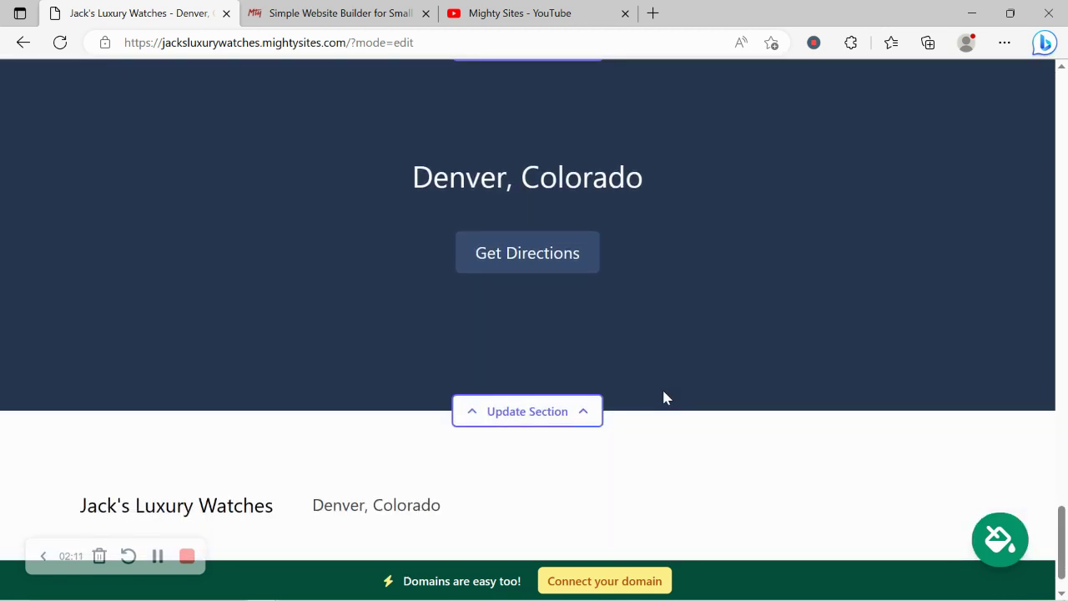
scroll(664, 398, "up", 1)
scroll(663, 397, "up", 2)
scroll(665, 398, "up", 2)
scroll(665, 398, "up", 2)
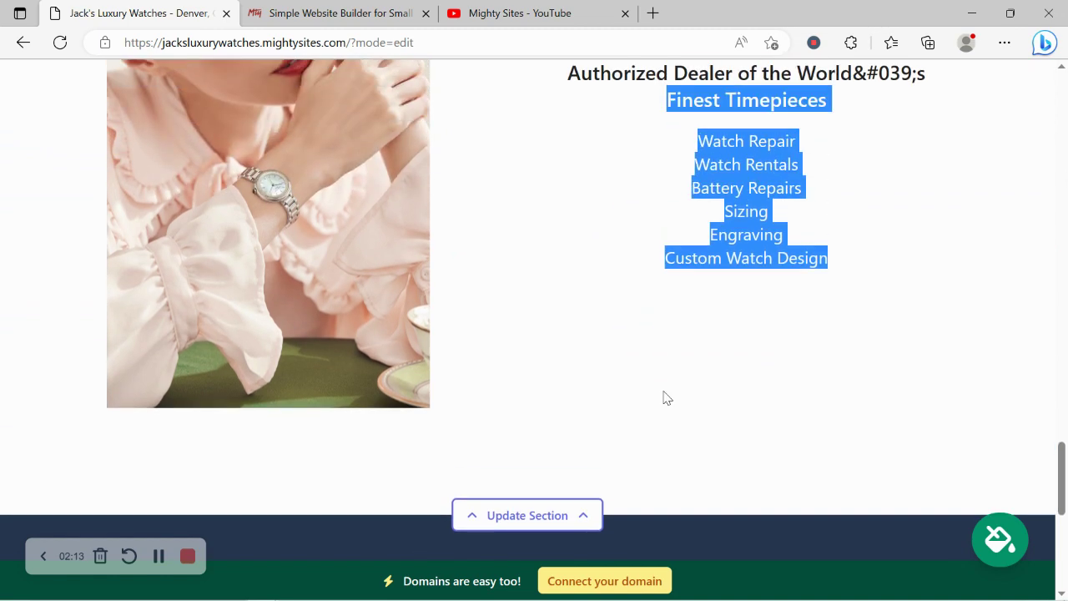
scroll(665, 397, "up", 2)
scroll(666, 397, "up", 2)
scroll(665, 398, "up", 2)
scroll(665, 397, "up", 2)
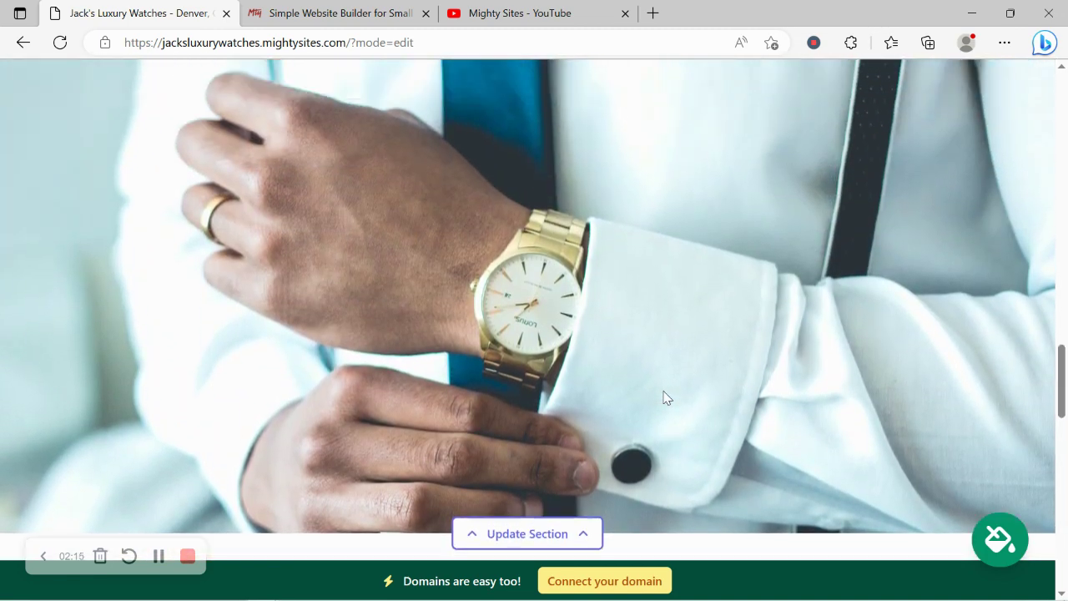
scroll(665, 397, "up", 2)
scroll(665, 398, "up", 1)
scroll(665, 397, "up", 2)
scroll(666, 398, "up", 2)
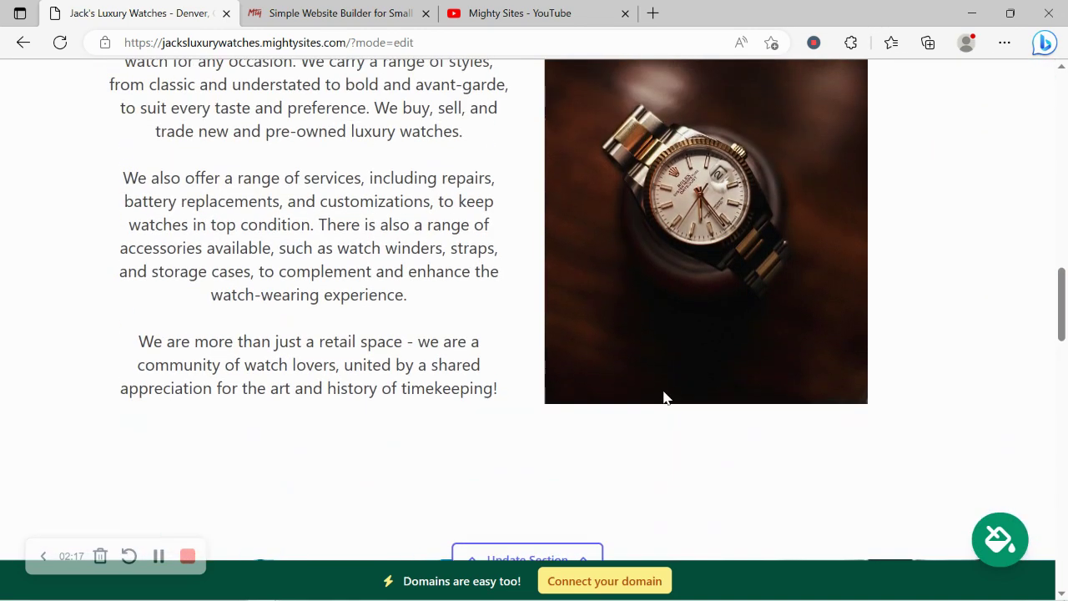
scroll(665, 397, "up", 1)
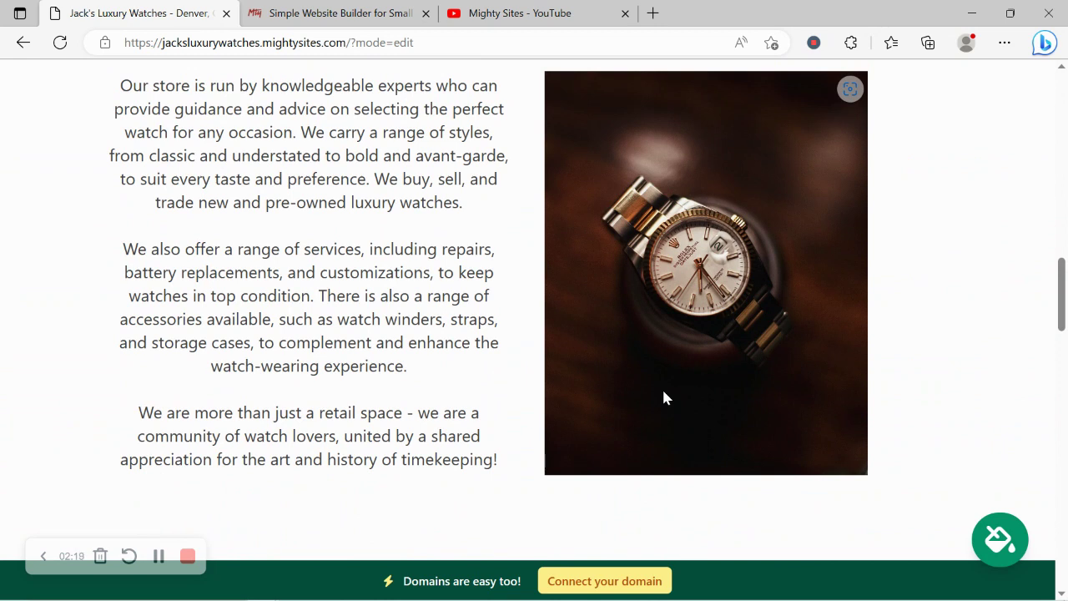
scroll(665, 394, "up", 1)
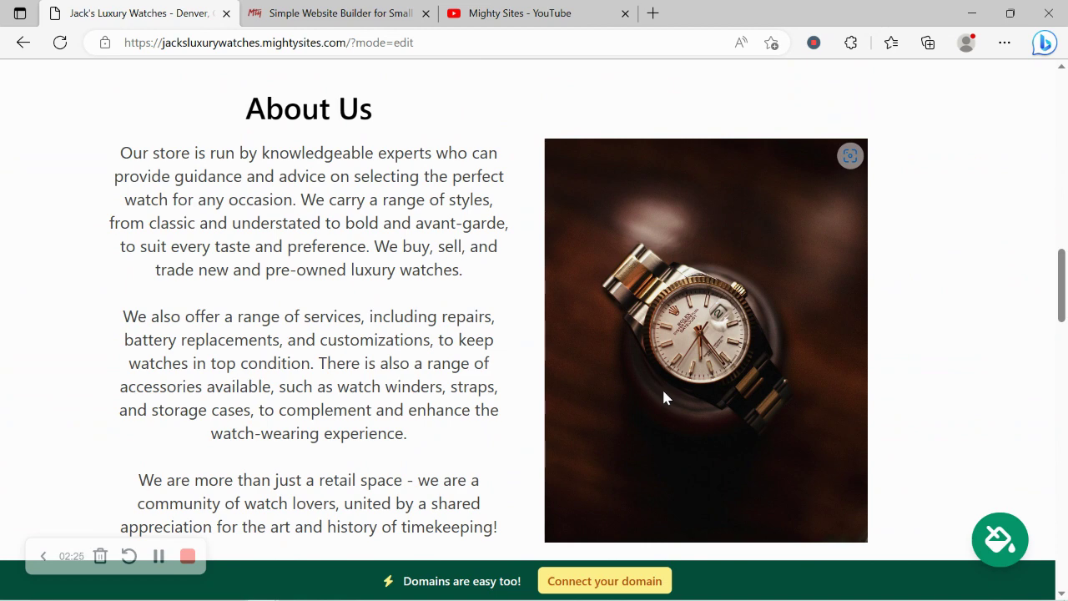
scroll(665, 397, "up", 1)
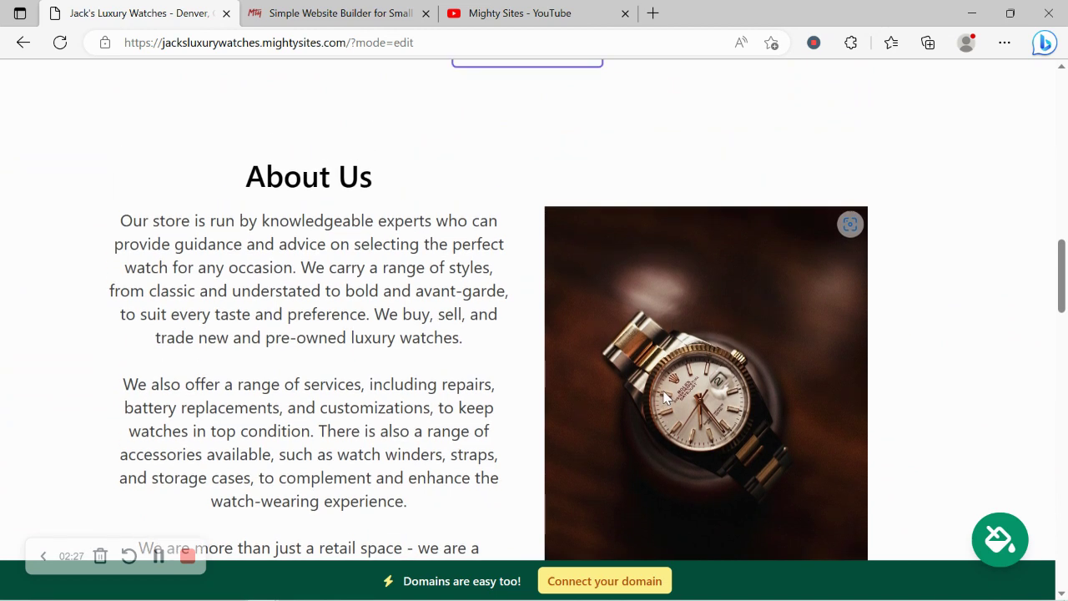
scroll(665, 397, "up", 2)
scroll(665, 397, "up", 2)
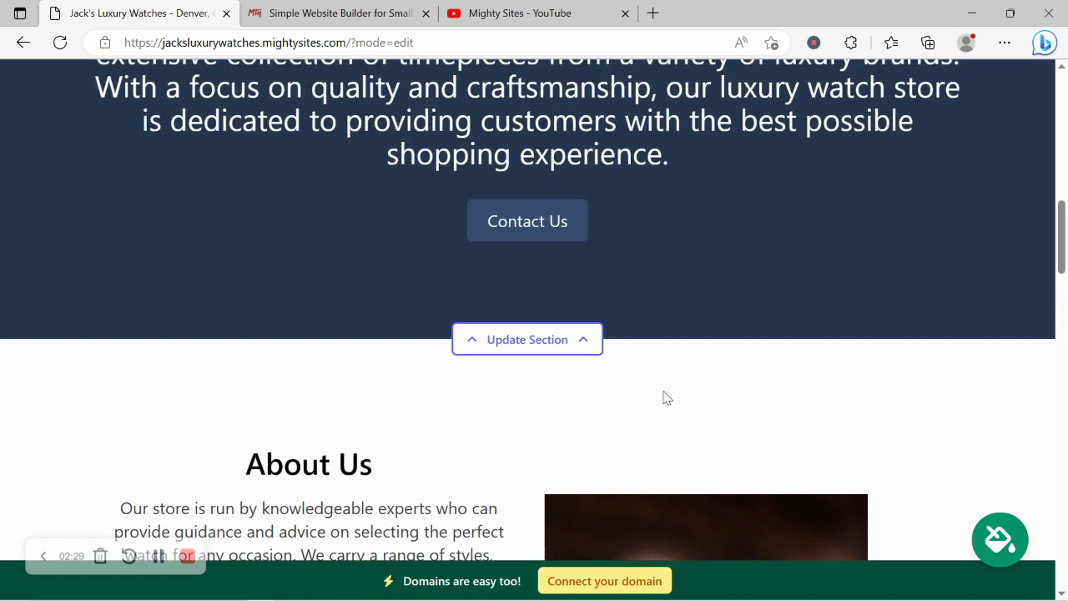
scroll(665, 397, "up", 3)
scroll(665, 398, "up", 1)
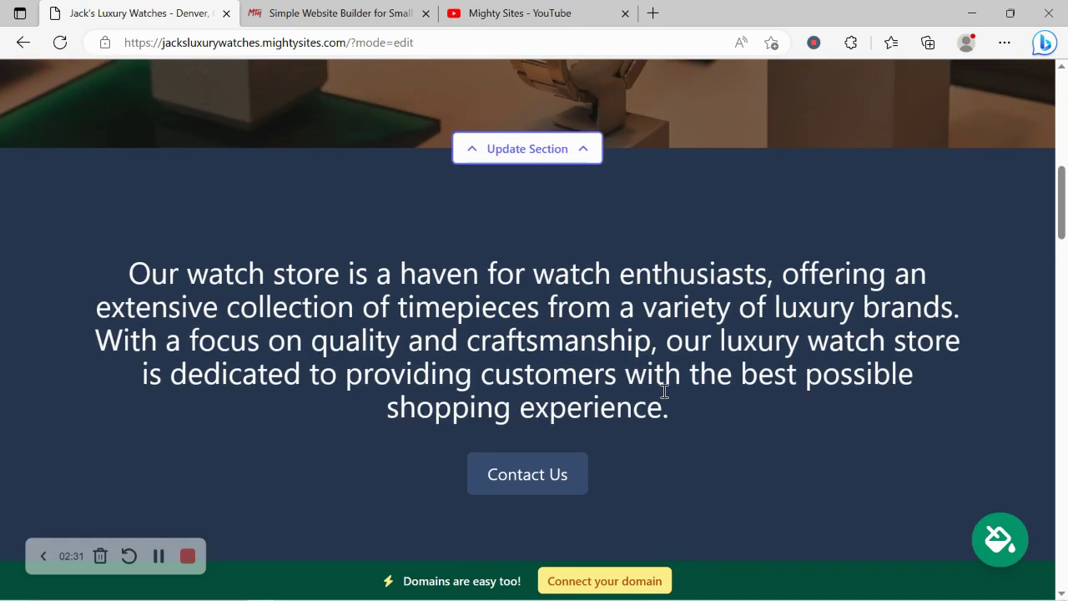
scroll(664, 391, "up", 1)
scroll(664, 391, "up", 3)
scroll(665, 391, "up", 2)
scroll(665, 398, "down", 1)
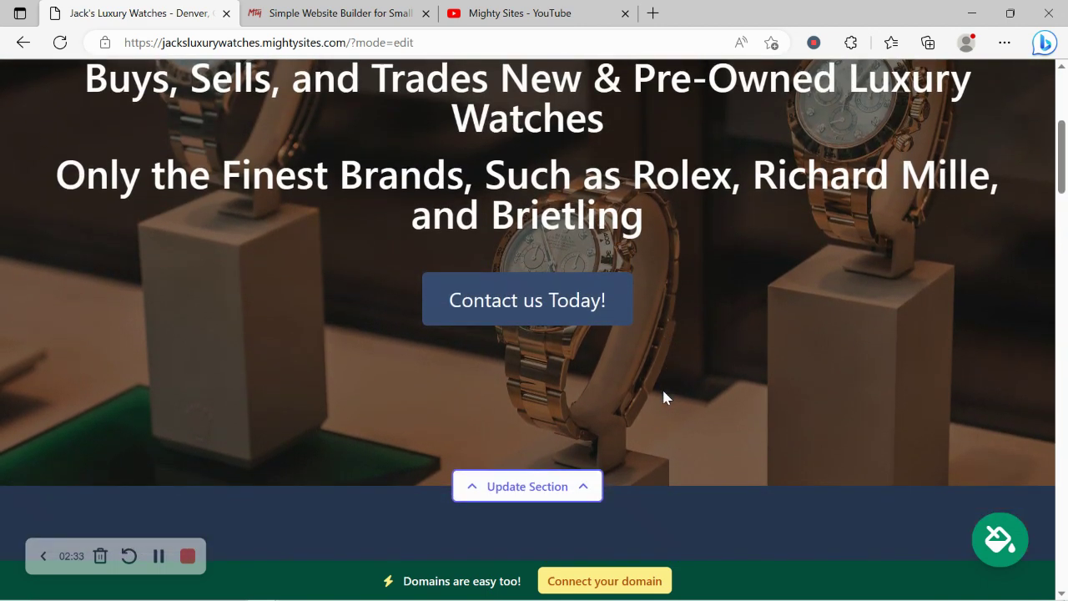
scroll(664, 396, "up", 1)
scroll(664, 396, "up", 2)
scroll(663, 396, "up", 1)
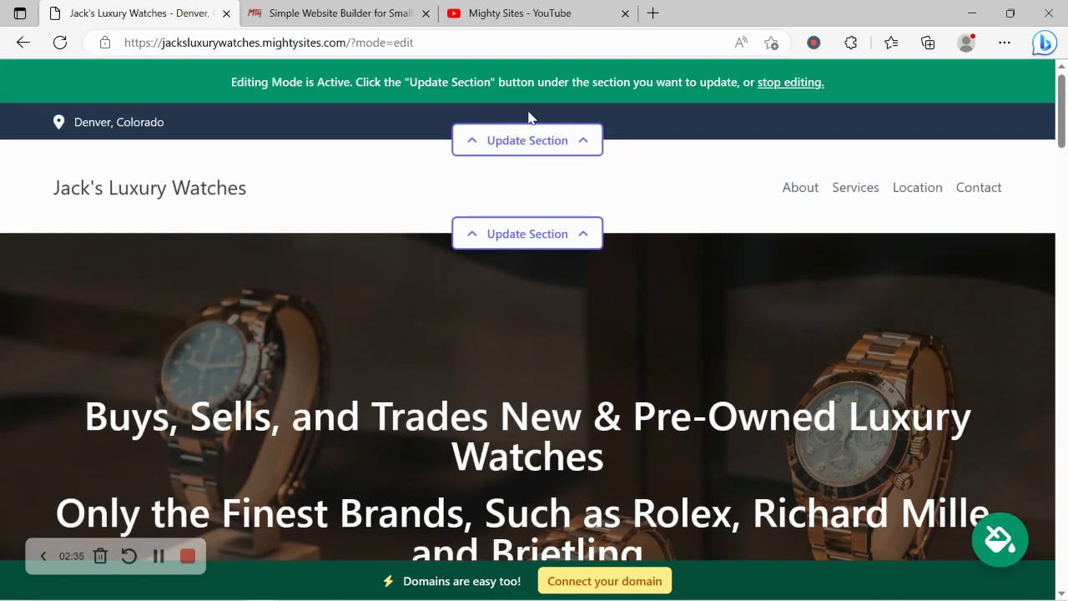
In the location details, enter and display the organisation email, and add the store phone number
left_click(555, 146)
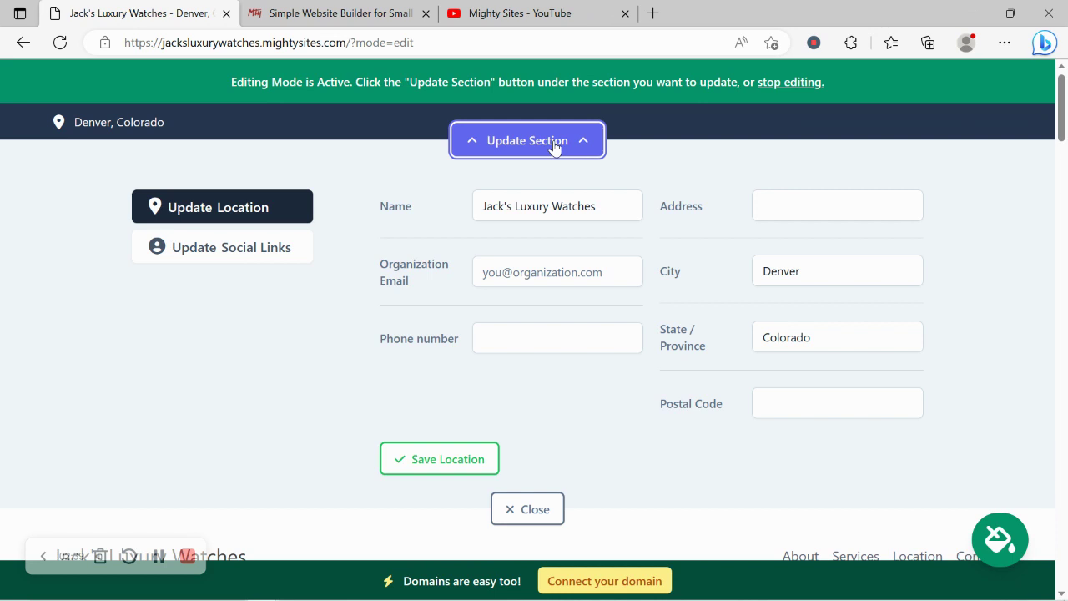
left_click(532, 265)
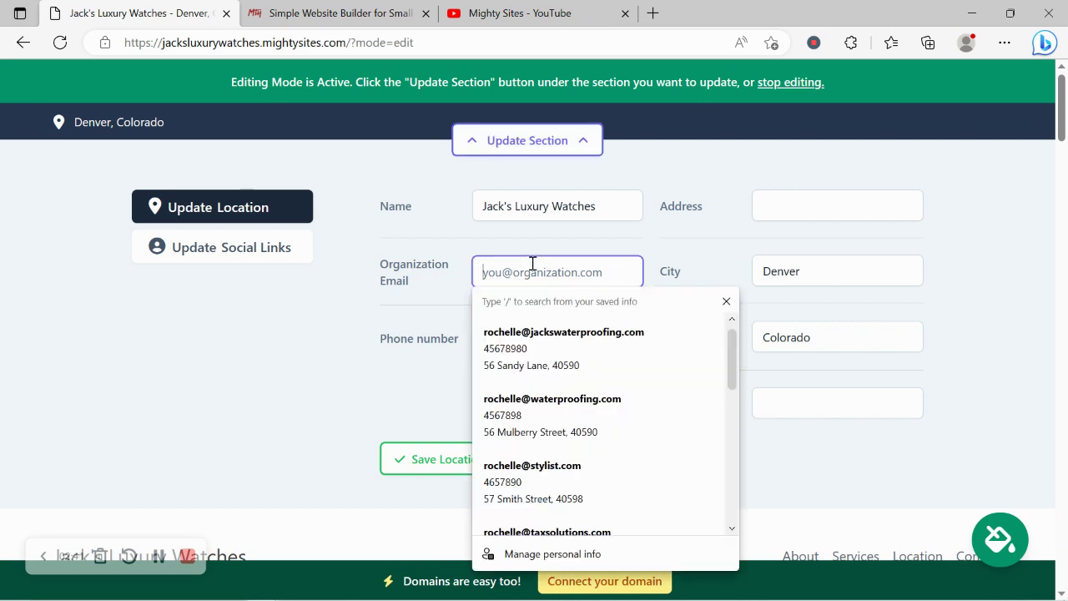
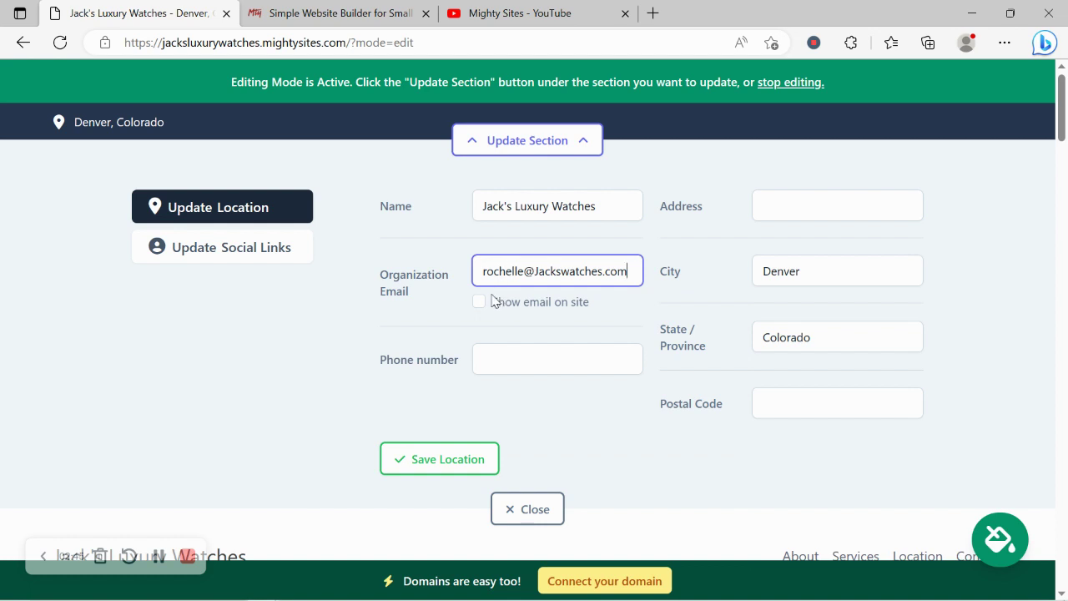
left_click(479, 302)
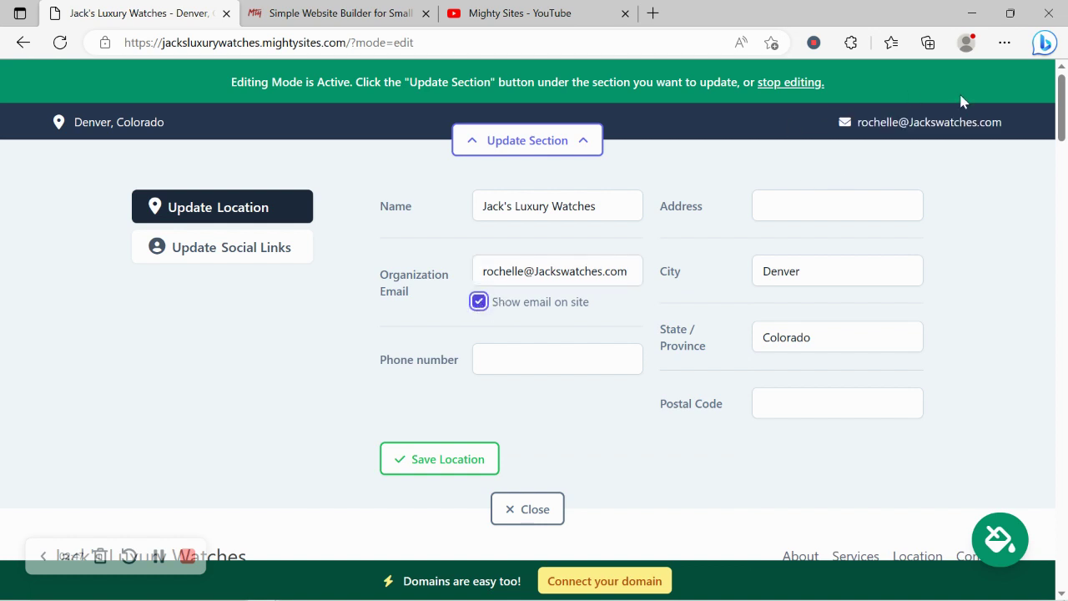
left_click(560, 351)
type("5")
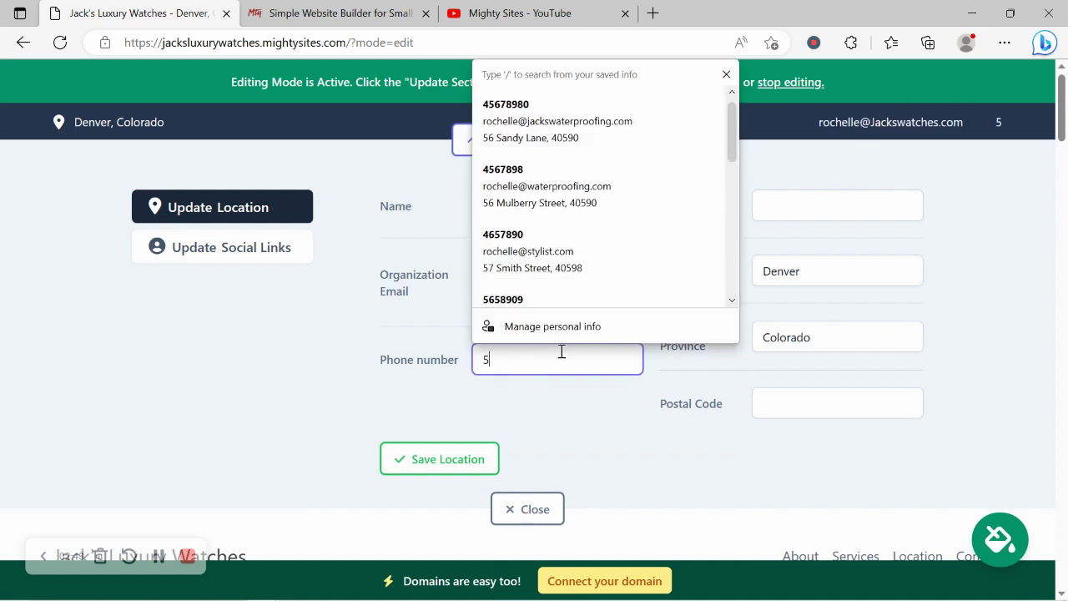
type("06-8")
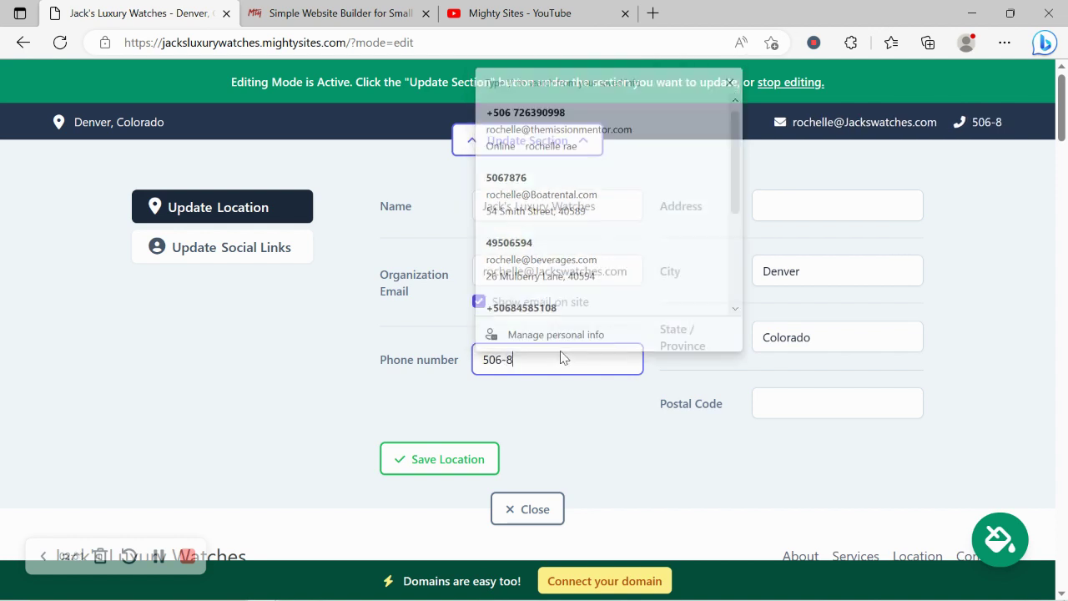
type("909")
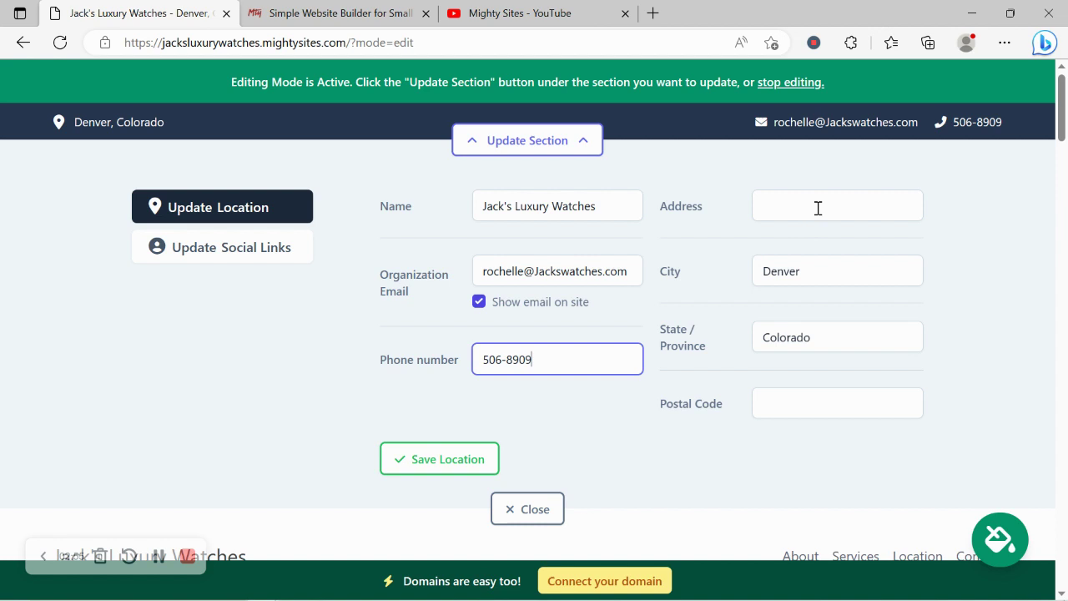
Add the store street address and postal code, save, and check the header address in Google Maps
left_click(818, 209)
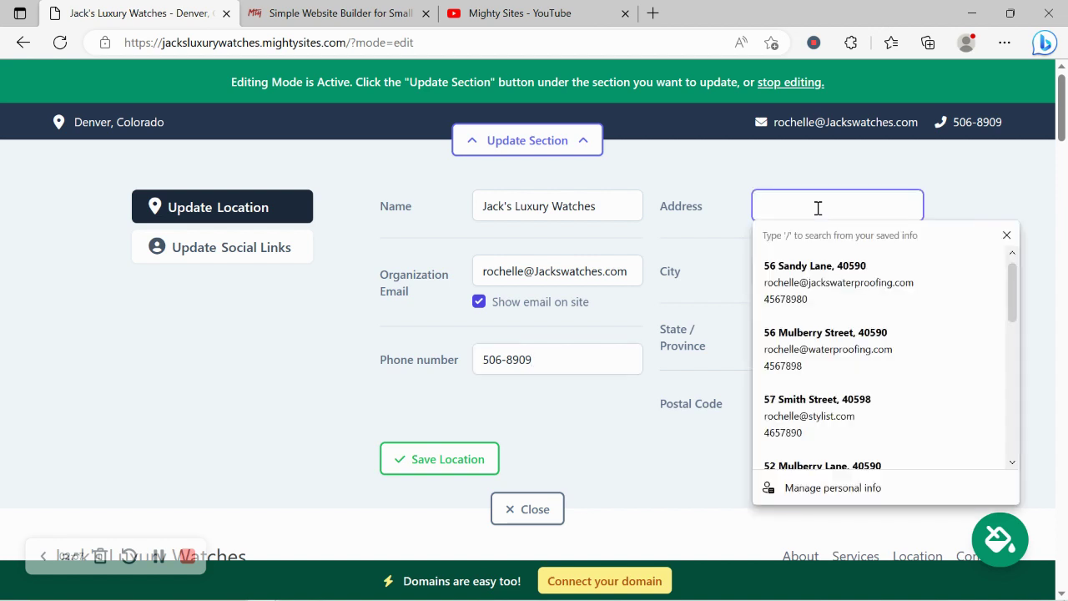
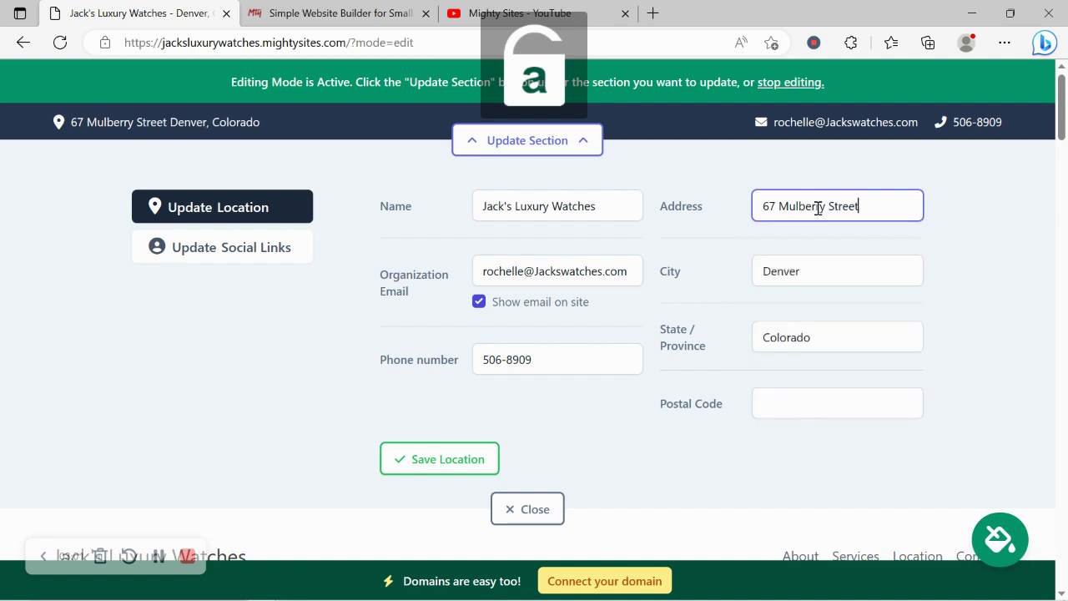
left_click(807, 413)
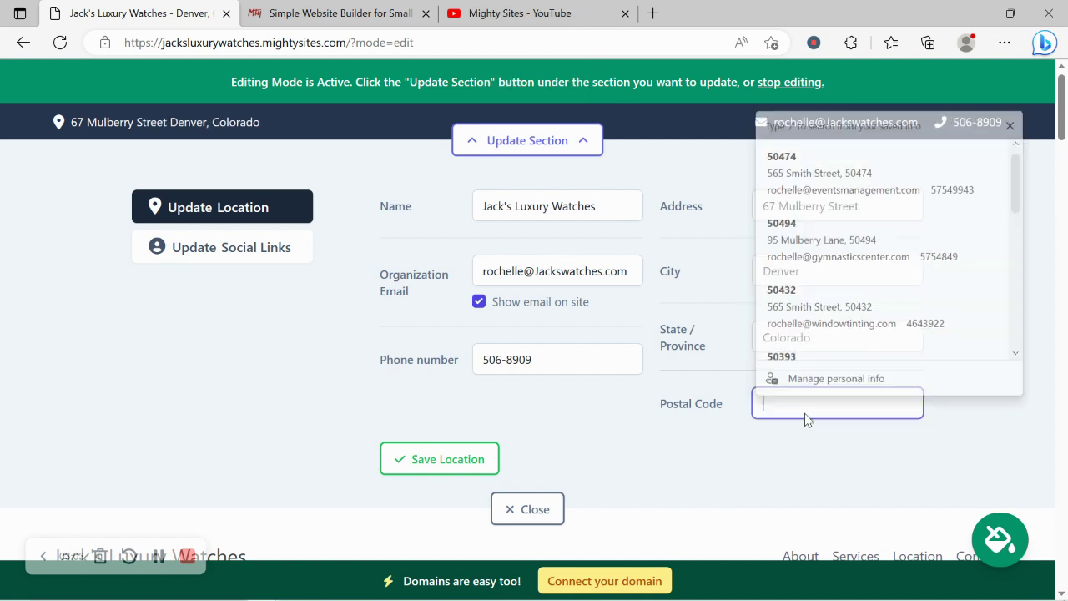
type("405")
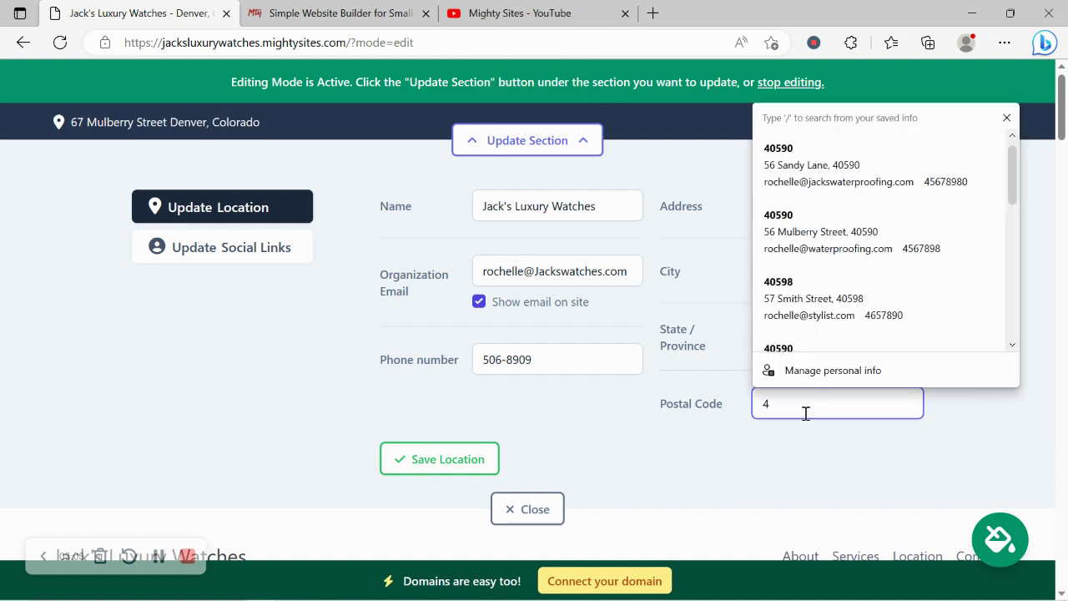
type("90")
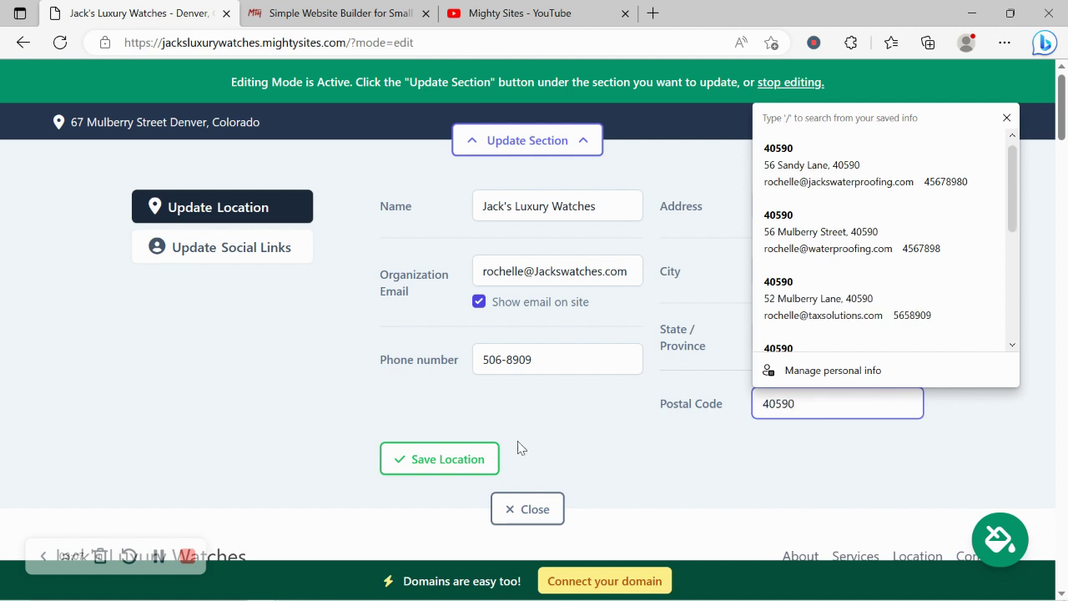
left_click(457, 459)
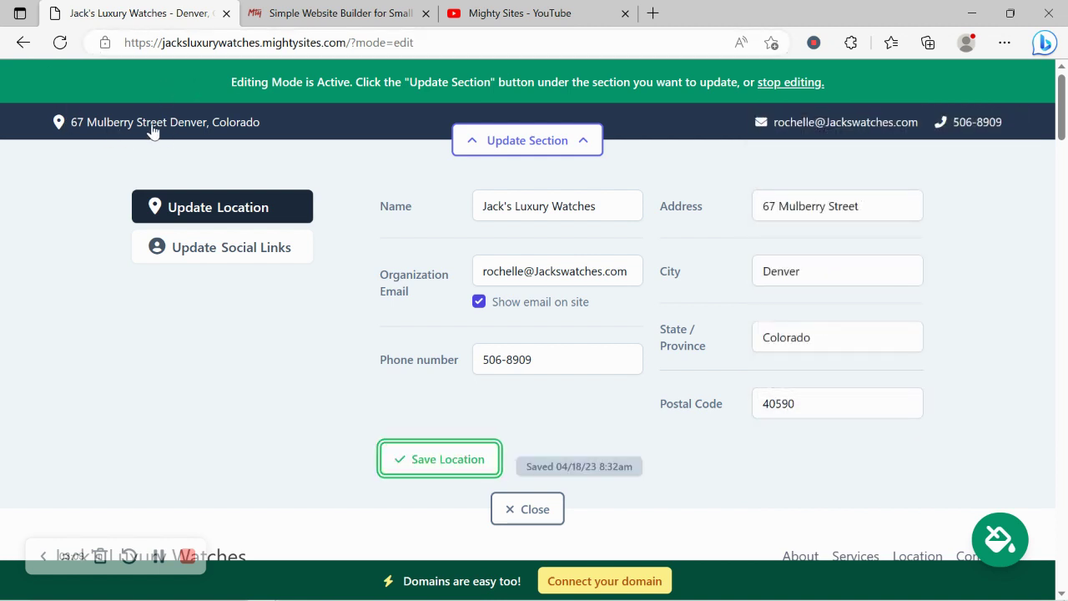
left_click(203, 132)
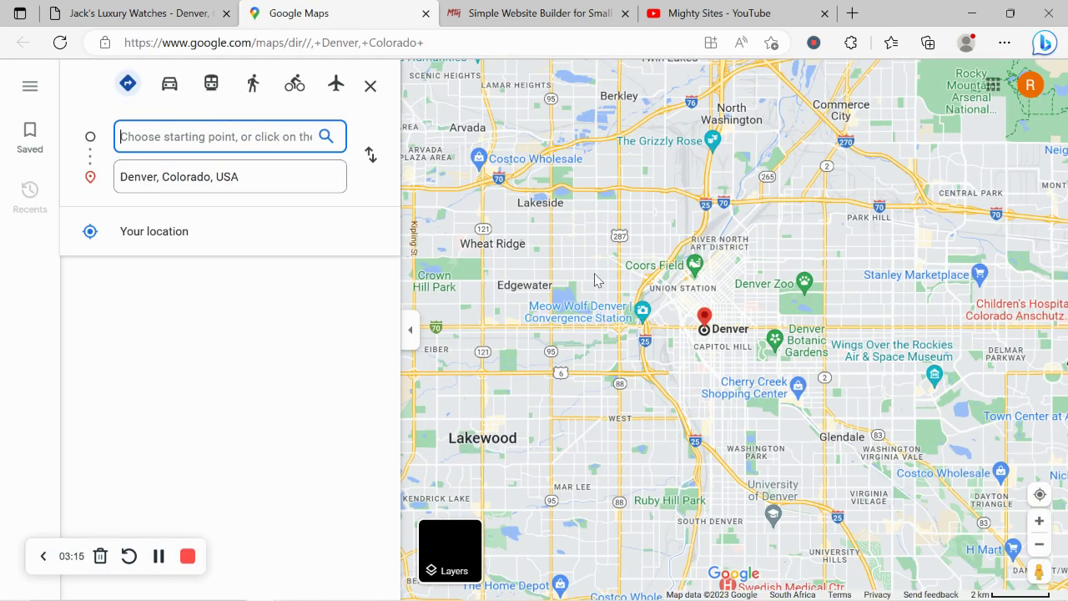
left_click(79, 9)
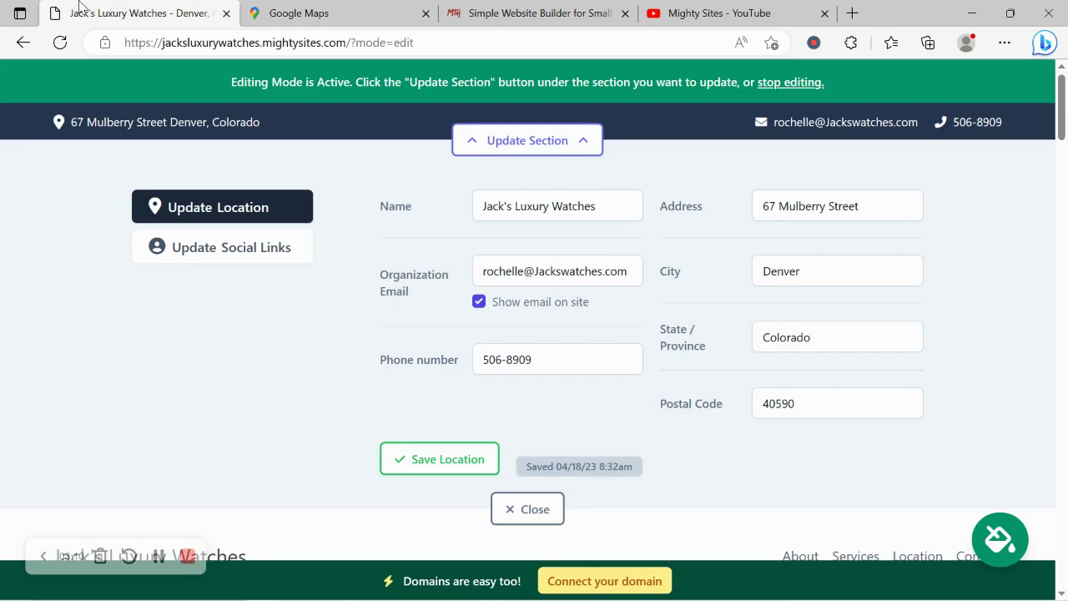
Save Instagram handle mightysites and Twitter handle mightysitesusa, then test the Twitter link
left_click(426, 14)
left_click(203, 248)
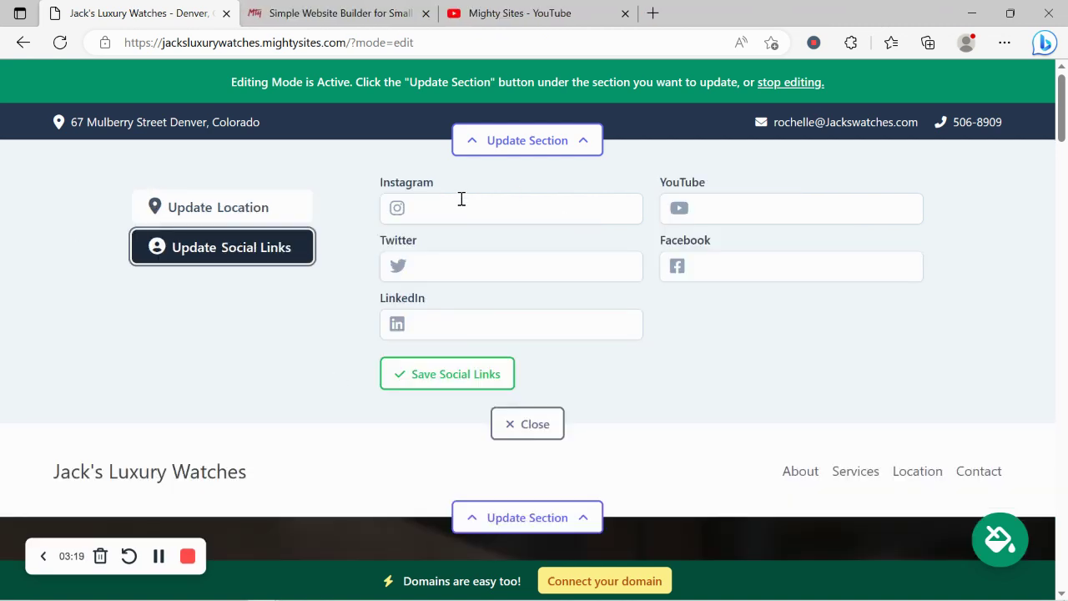
left_click(460, 199)
type("mightysites")
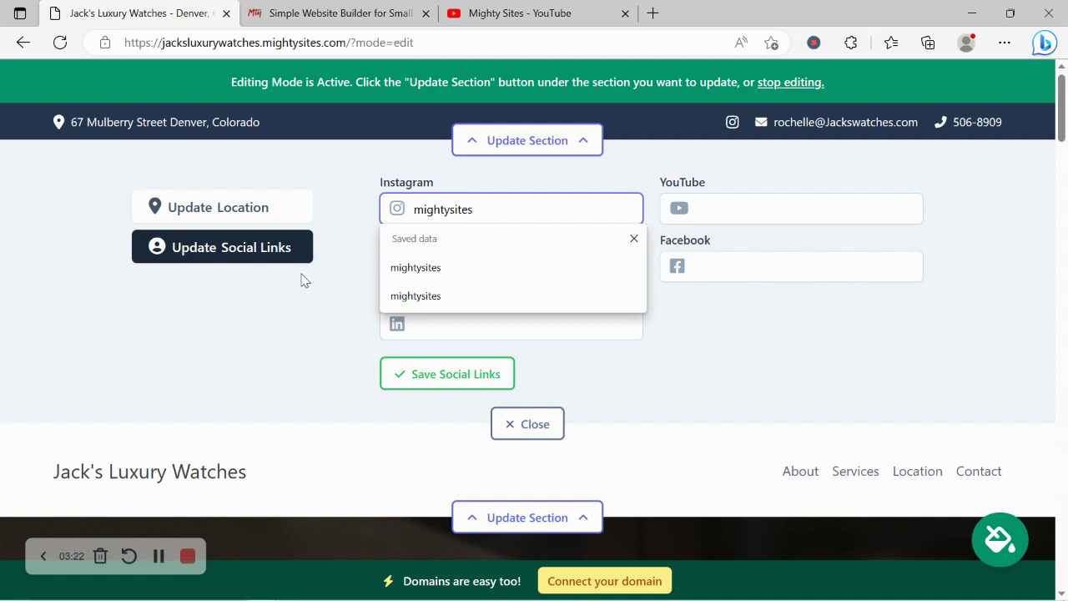
left_click(303, 280)
left_click(453, 269)
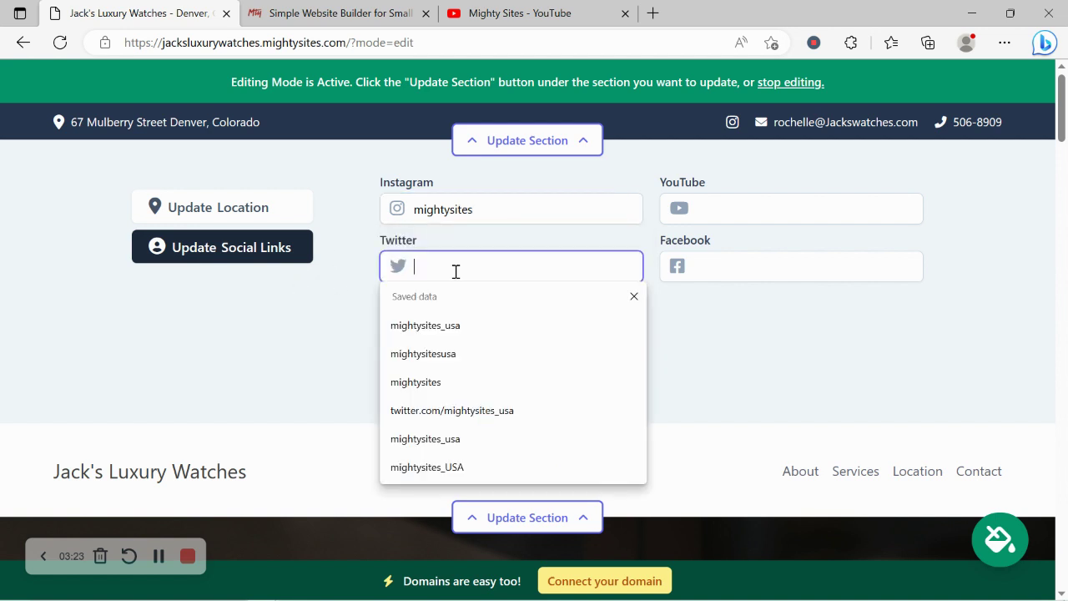
type("mightys")
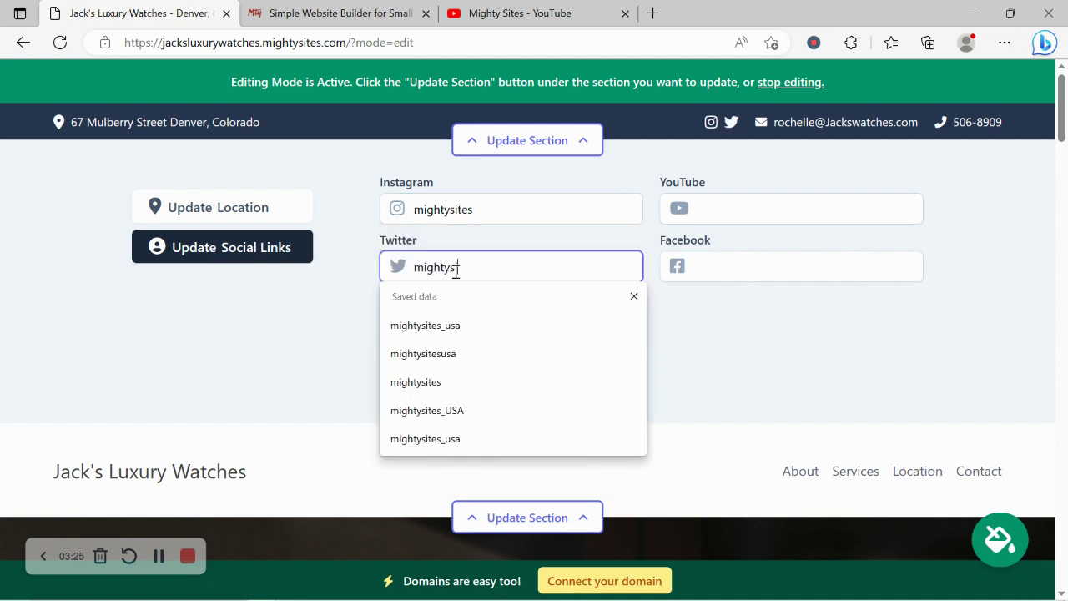
type("a")
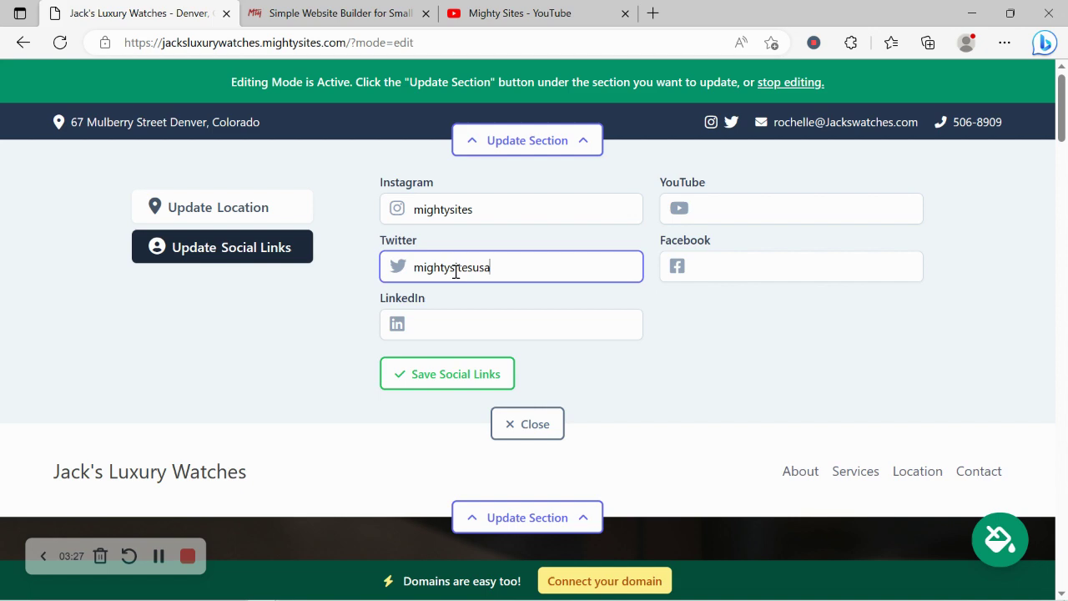
left_click(458, 380)
left_click(498, 421)
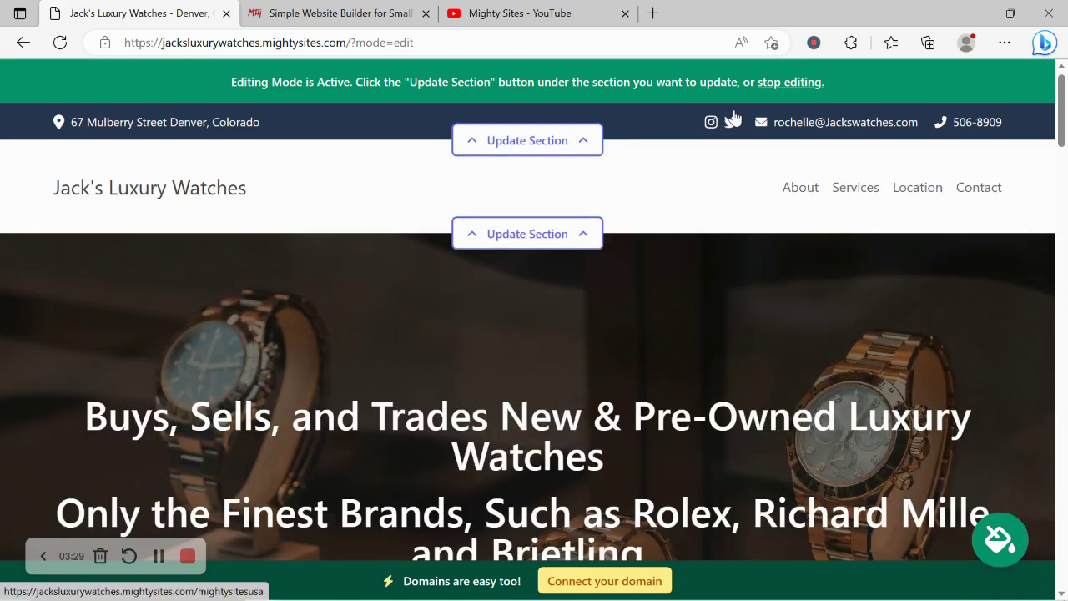
mouse_move(1063, 104)
left_mouse_down()
mouse_move(1065, 543)
mouse_move(1065, 35)
left_mouse_up()
Upload the 'Mighty Sites Logo YouTube' image file as the header logo
left_click(552, 234)
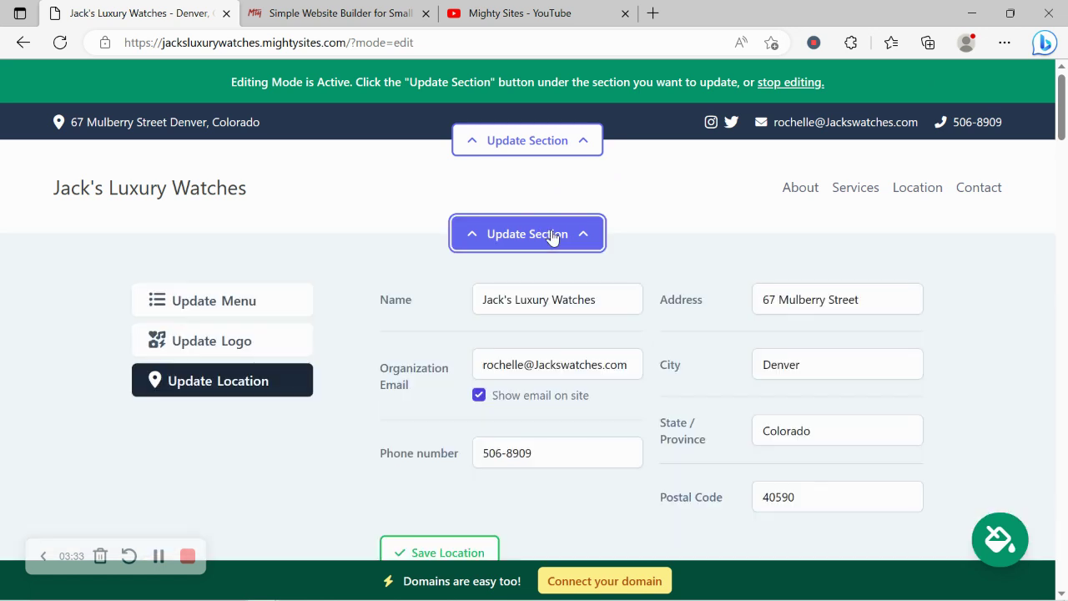
left_click(222, 345)
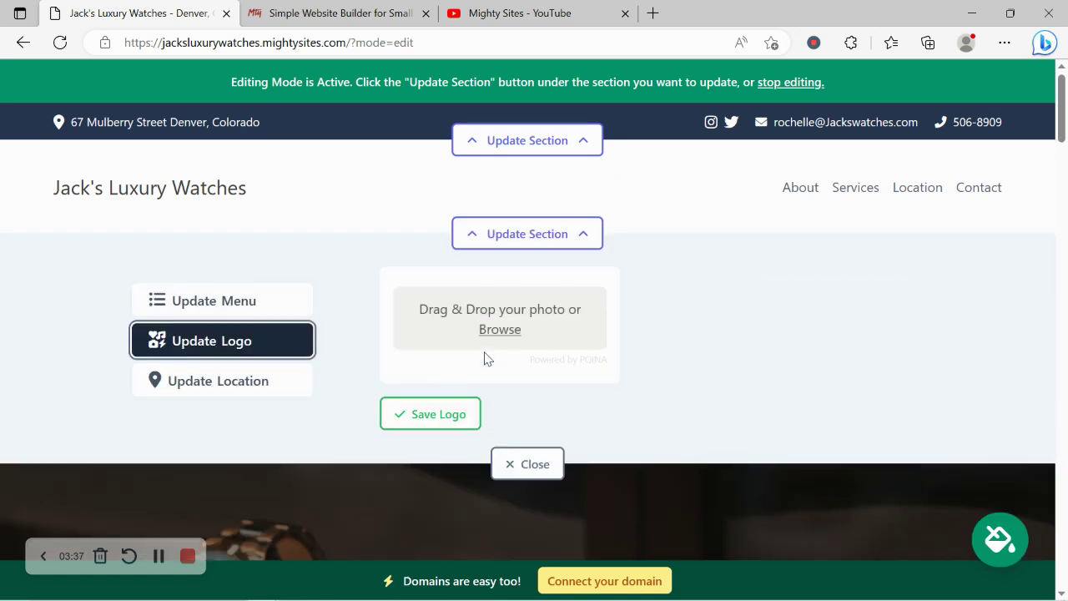
left_click(499, 331)
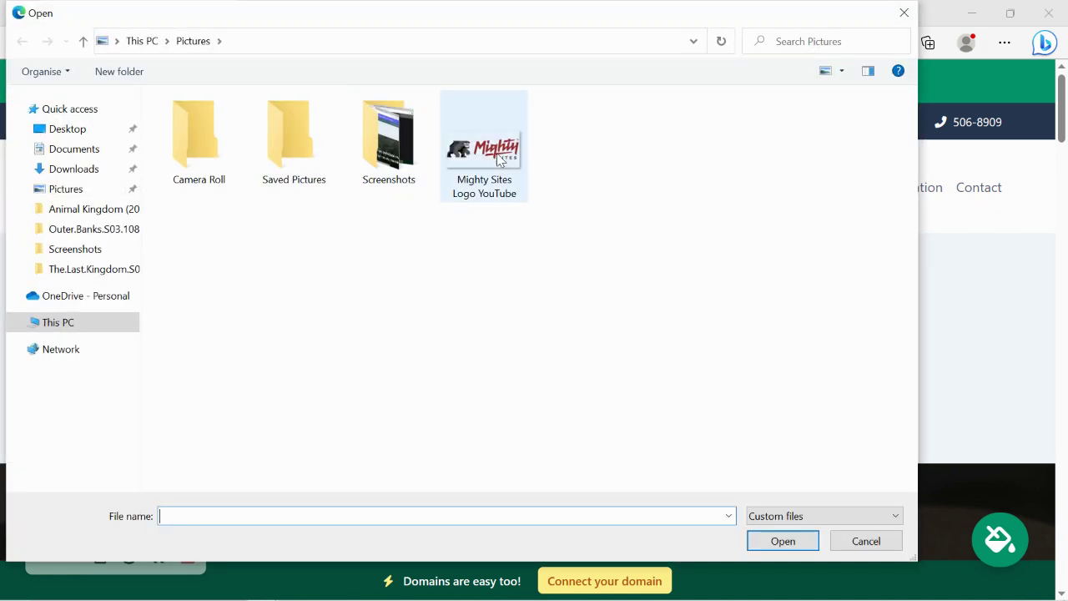
double_click(502, 159)
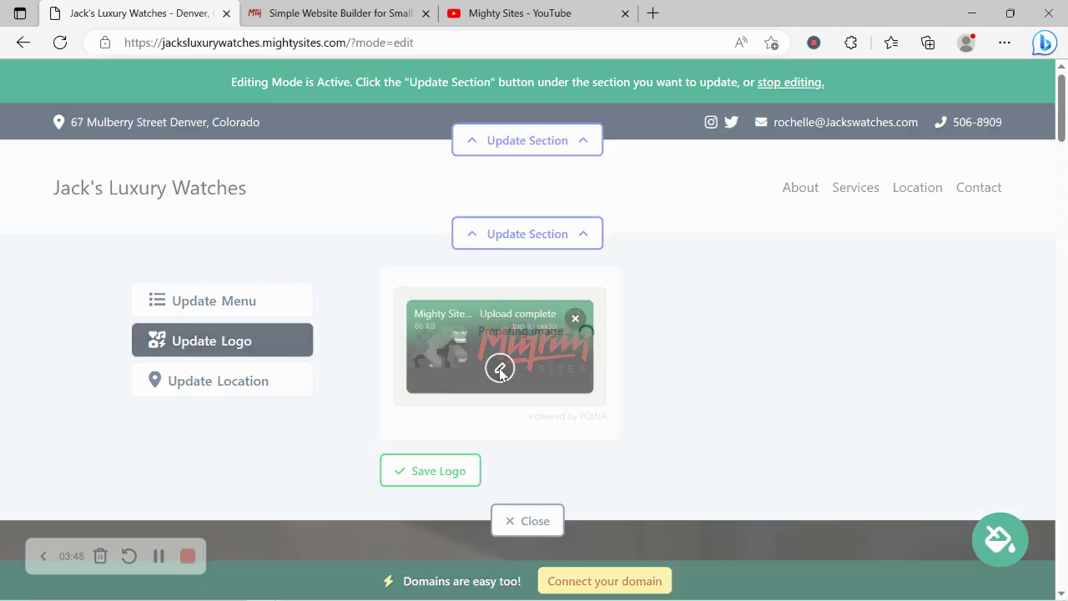
Crop the logo's top and bottom edges in tight to the artwork and apply it
left_click(500, 370)
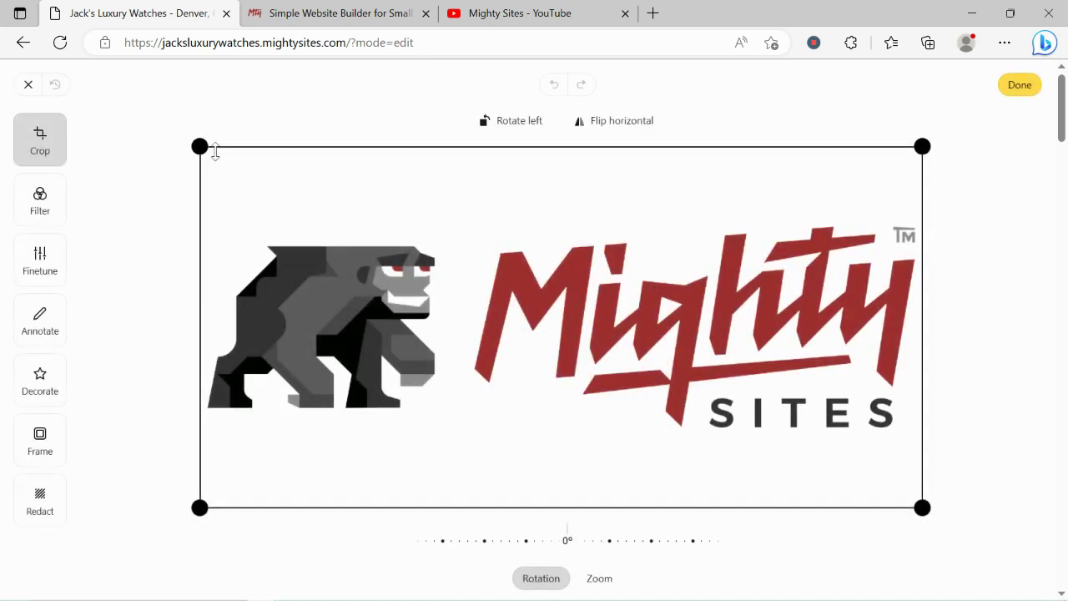
left_click_drag(190, 138, 194, 196)
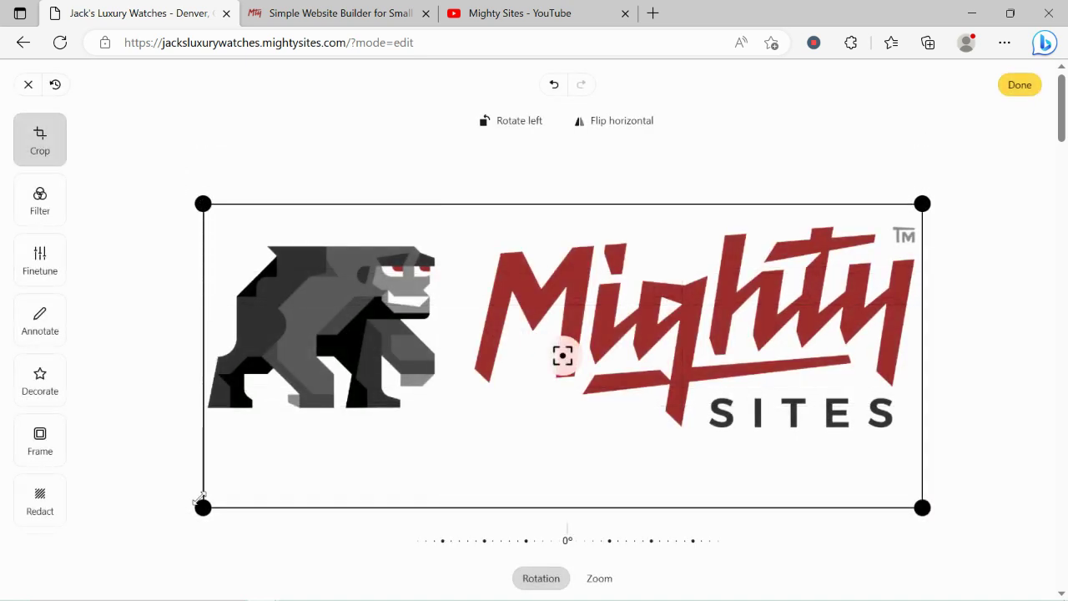
left_click_drag(199, 488, 193, 445)
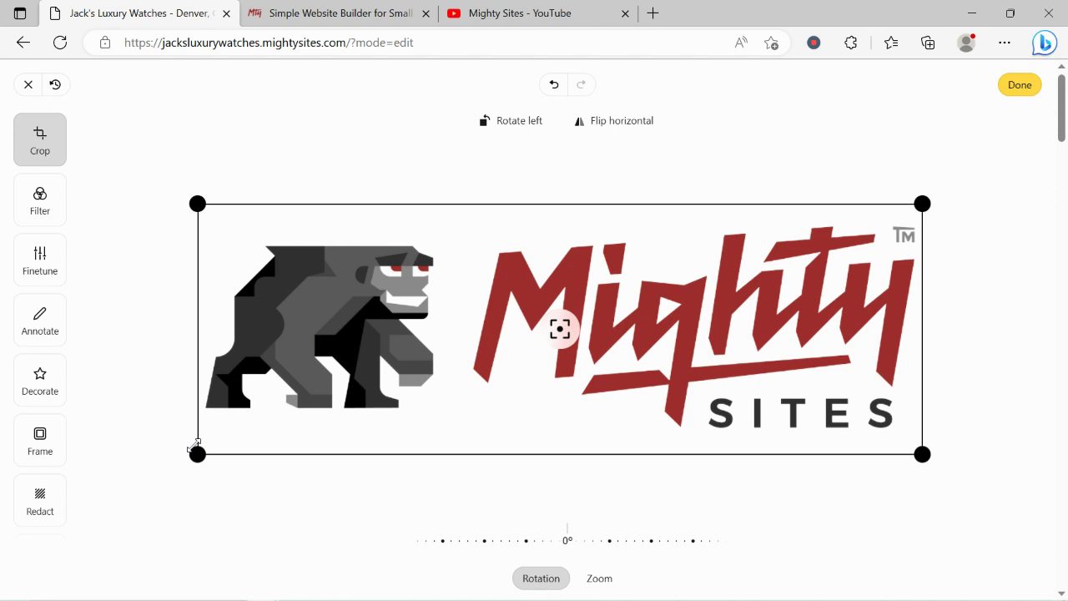
left_click(1006, 90)
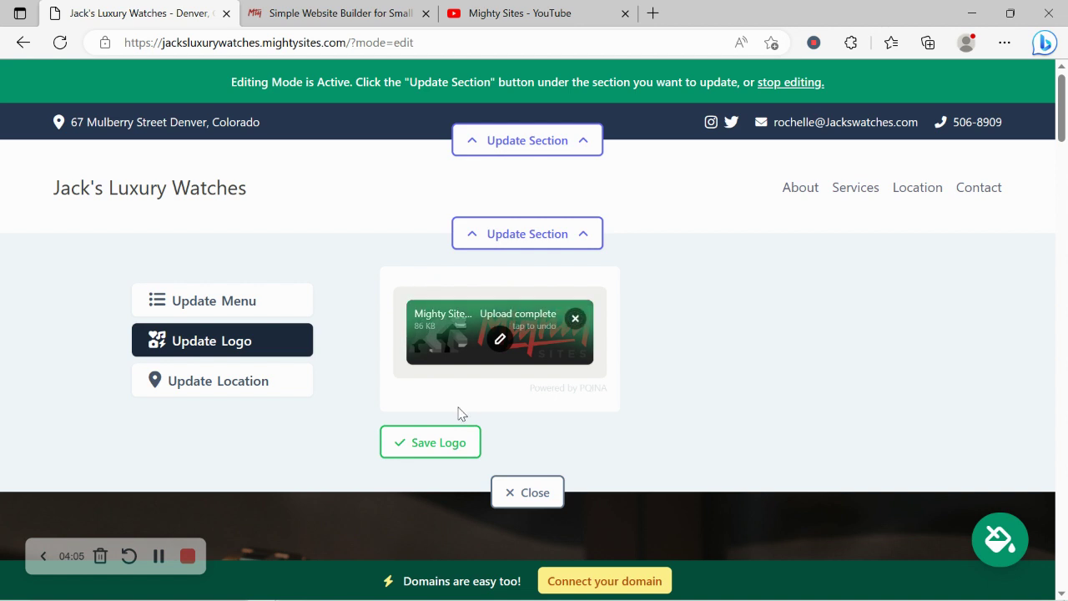
Save the cropped logo, enlarge it with Make it bigger, and close the logo panel
left_click(450, 442)
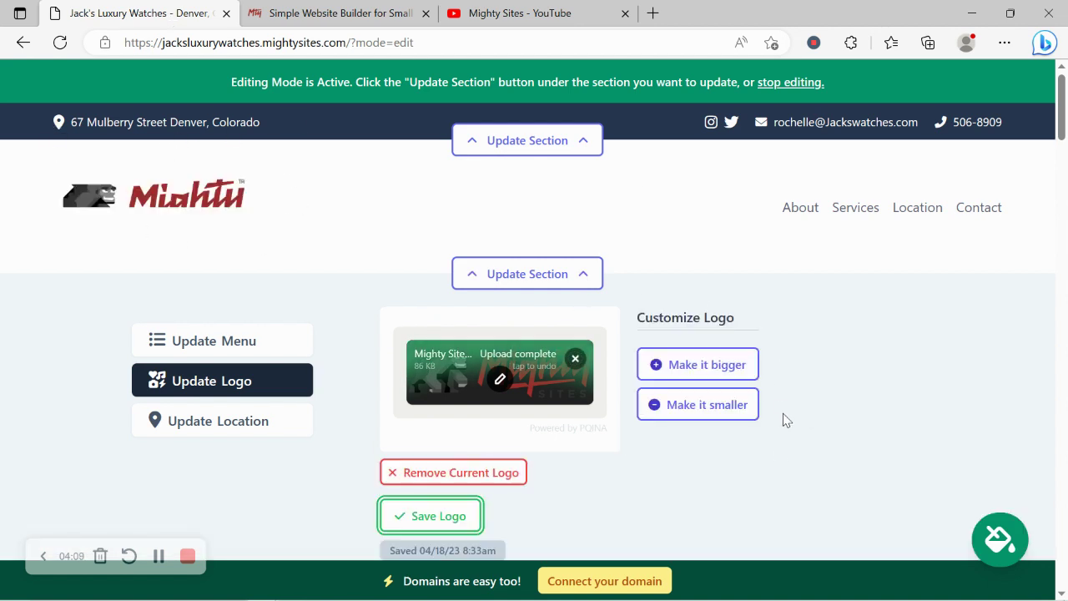
left_click(692, 364)
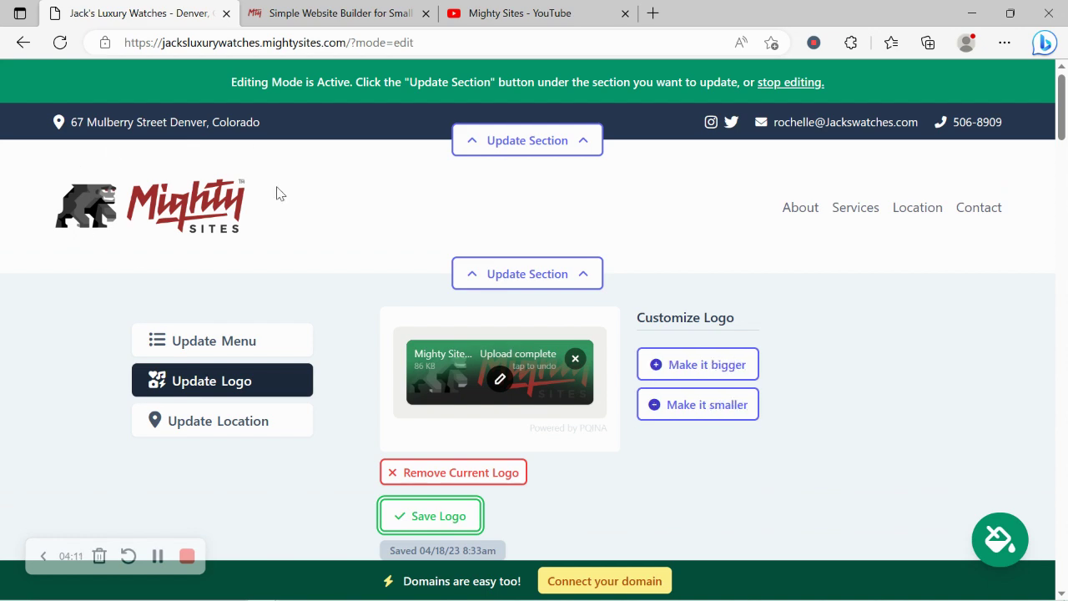
scroll(280, 193, "down", 1)
scroll(503, 348, "down", 2)
left_click(547, 394)
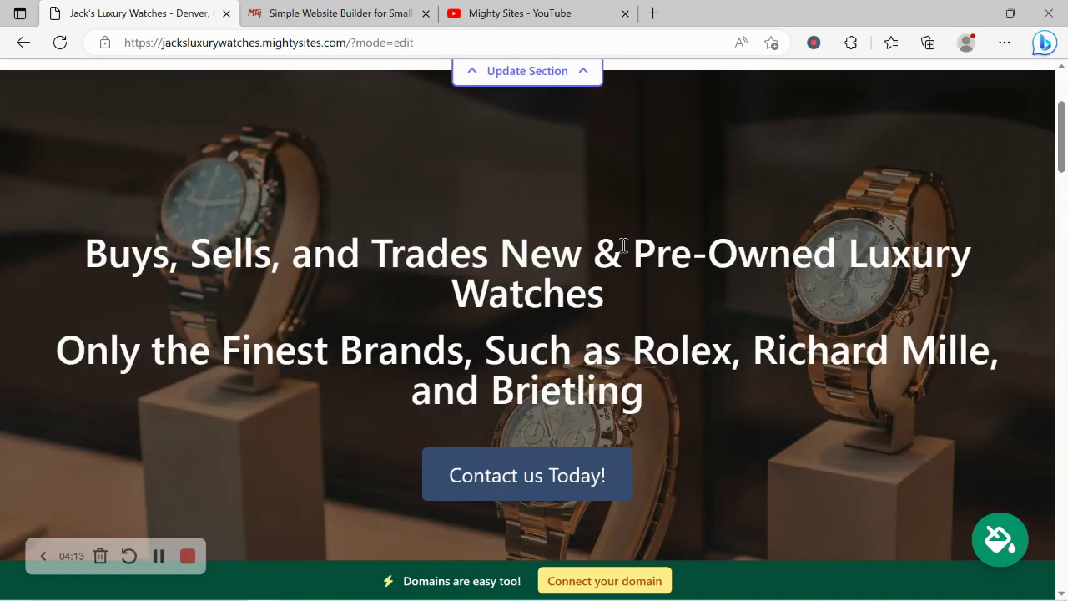
Scroll through the hero and about sections to review the page
scroll(622, 247, "down", 1)
scroll(622, 246, "down", 2)
scroll(621, 246, "down", 2)
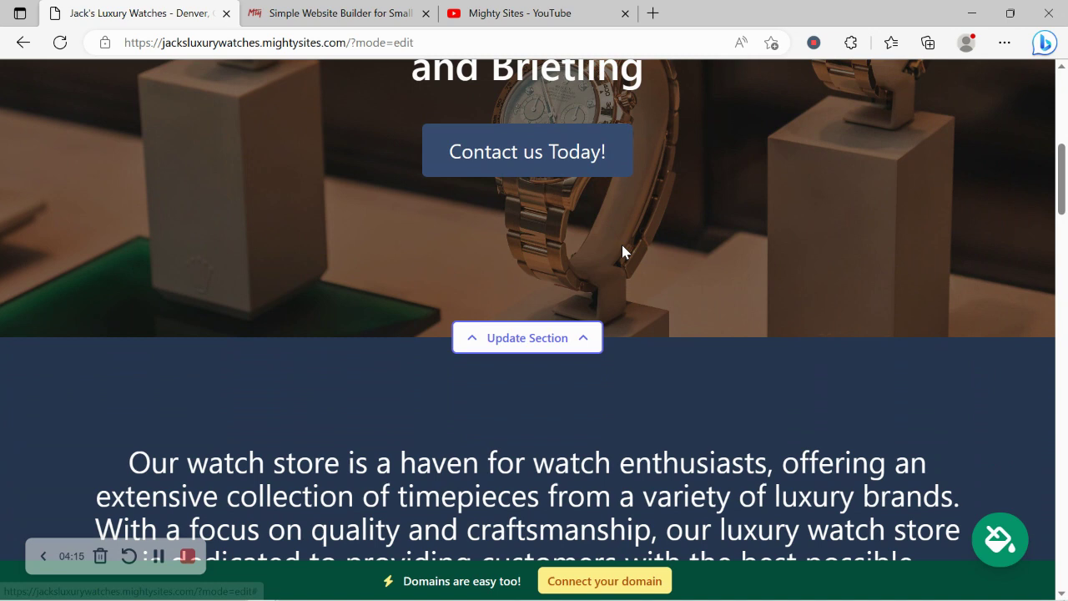
scroll(622, 245, "down", 3)
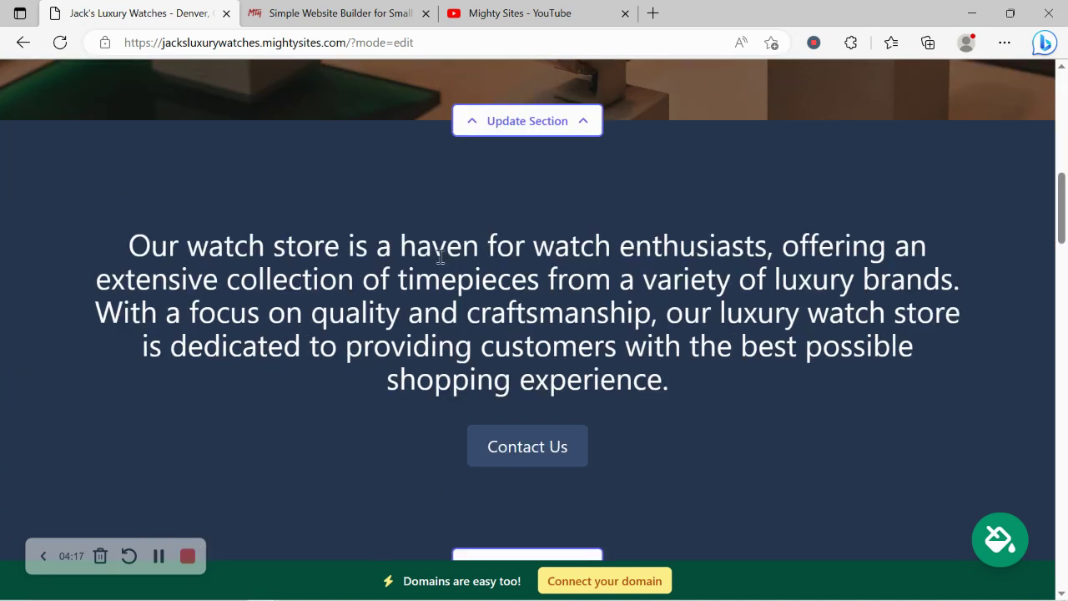
scroll(440, 257, "up", 2)
scroll(439, 257, "up", 3)
scroll(439, 257, "up", 2)
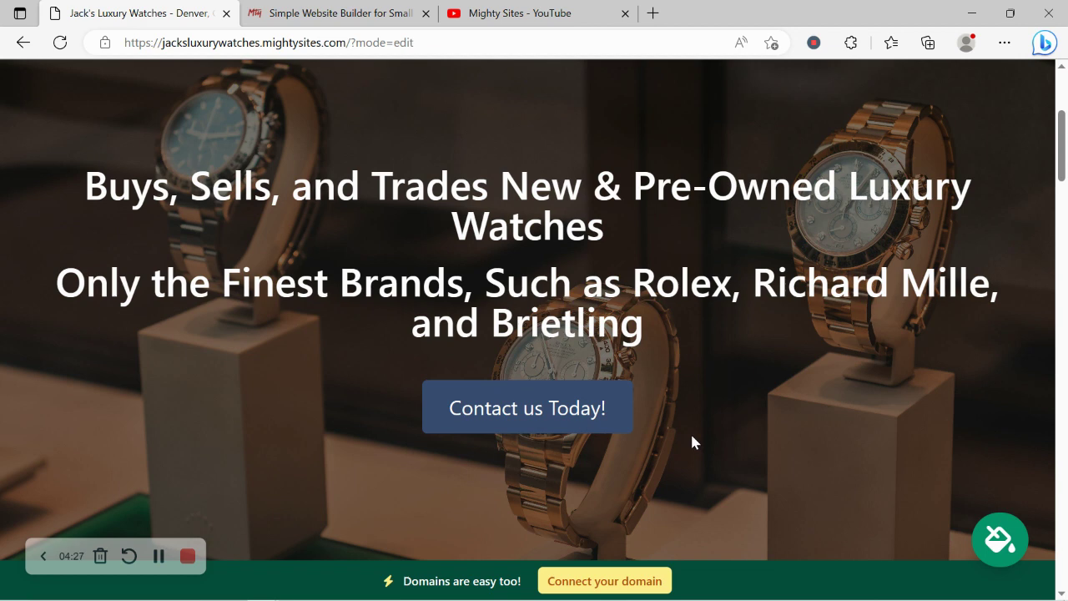
scroll(692, 437, "down", 2)
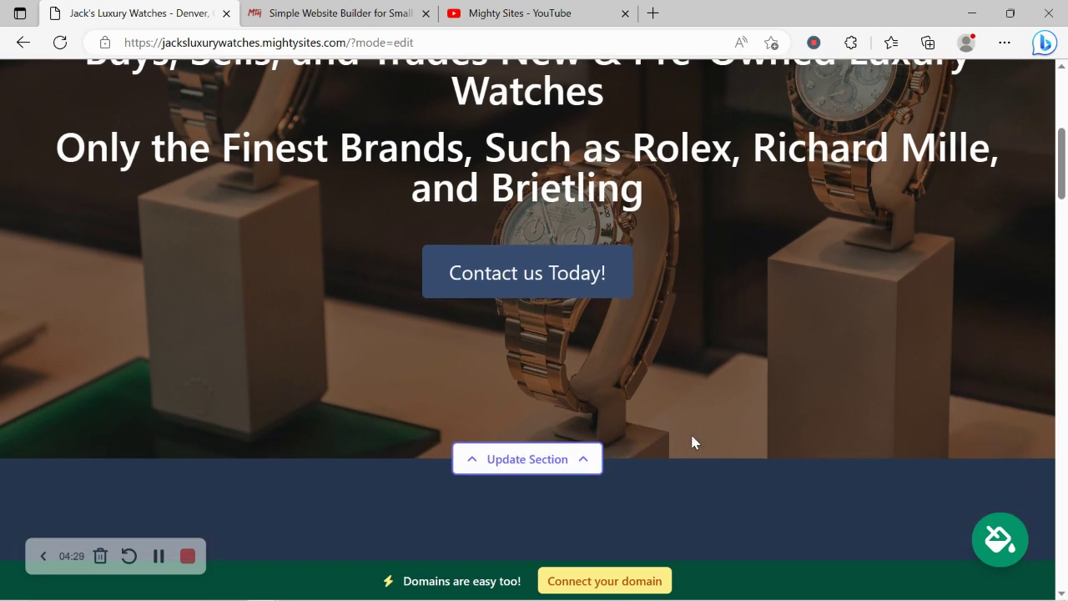
Preview teal, blue, cream, purple and black themes, then save the grey slate colour theme
left_click(1001, 540)
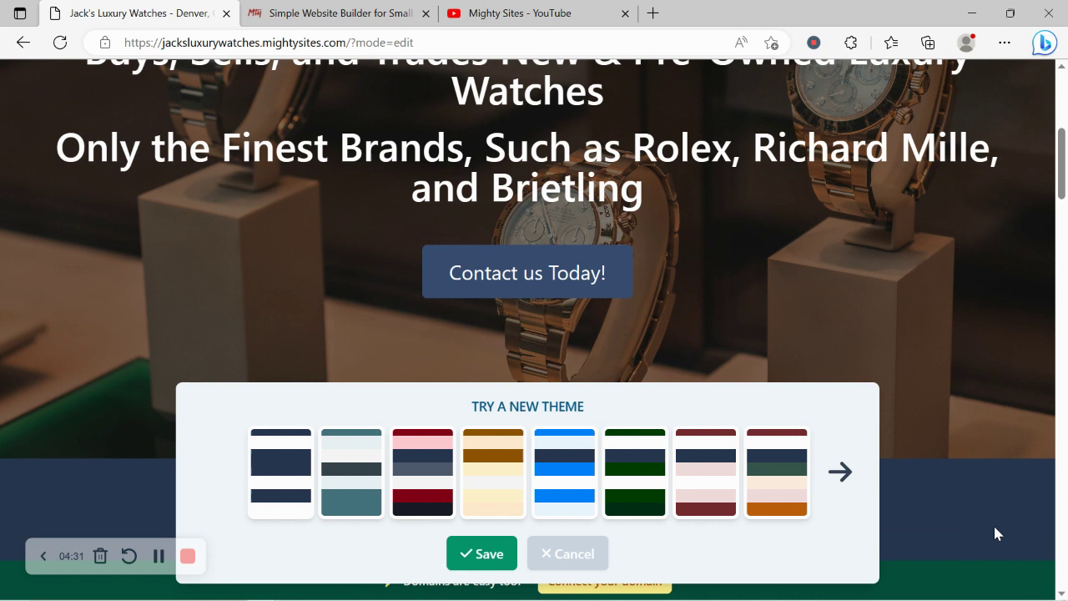
left_click(376, 471)
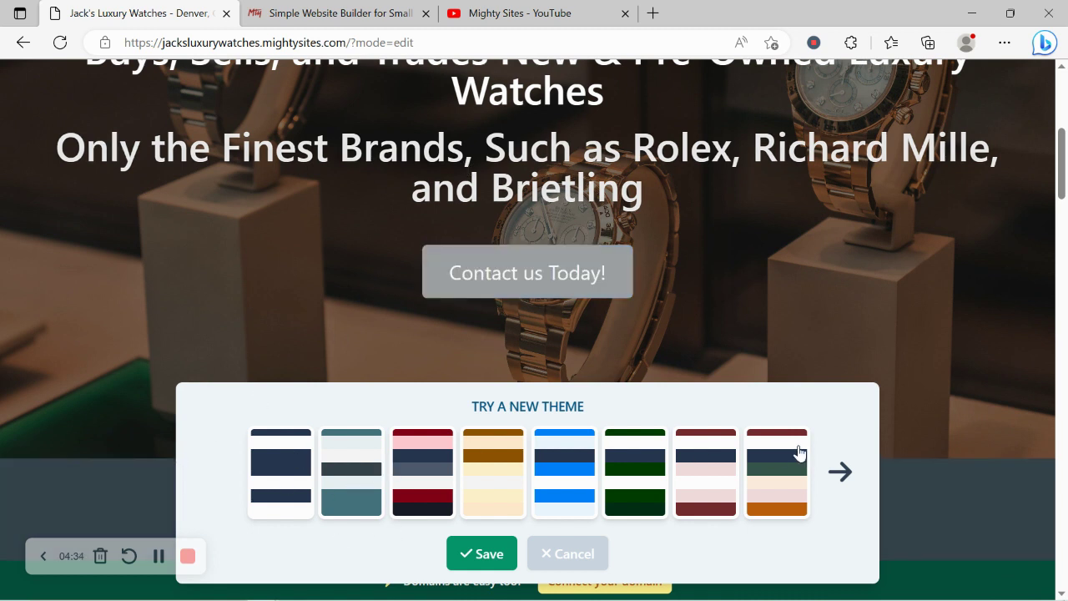
left_click(841, 471)
left_click(841, 472)
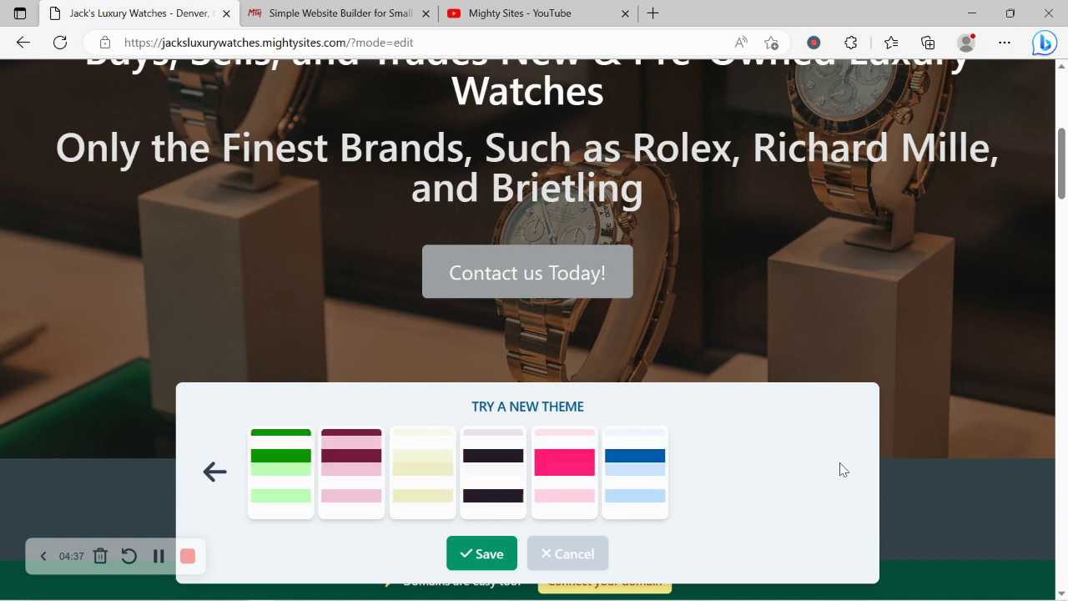
left_click(641, 477)
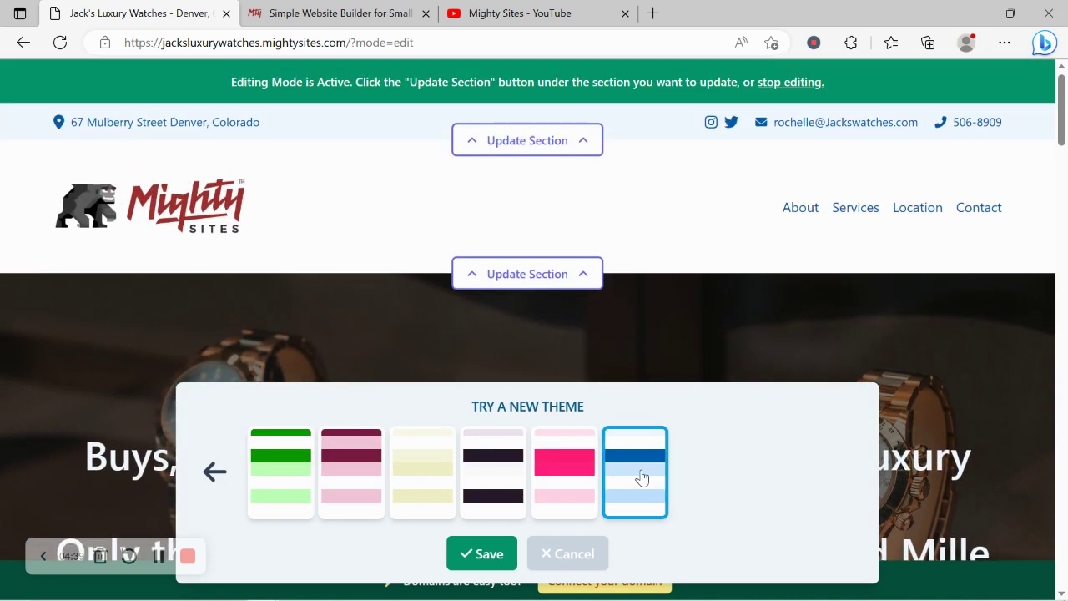
left_click(414, 475)
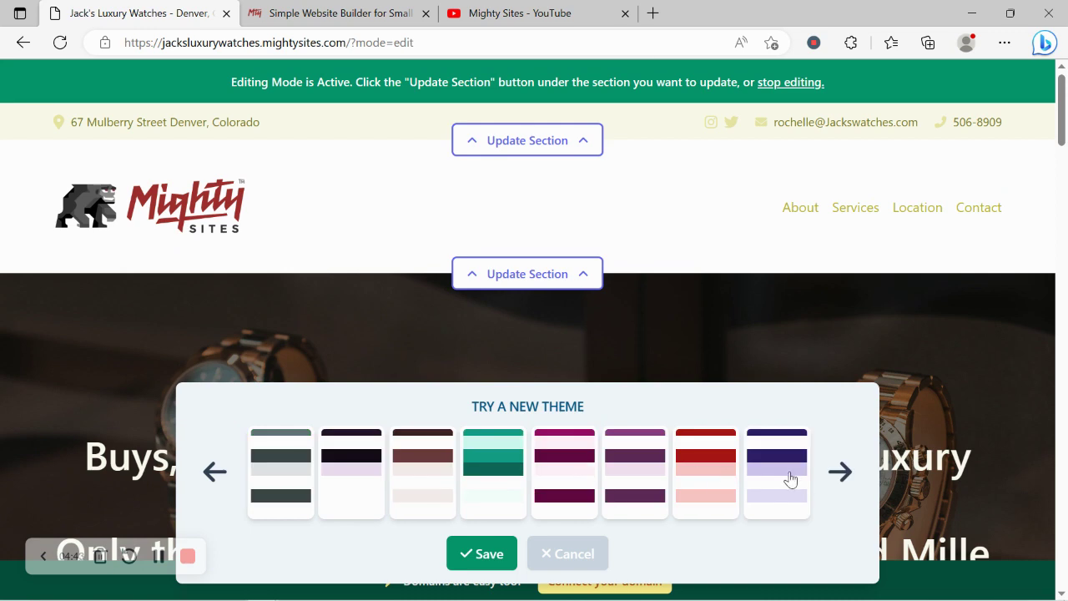
left_click(789, 477)
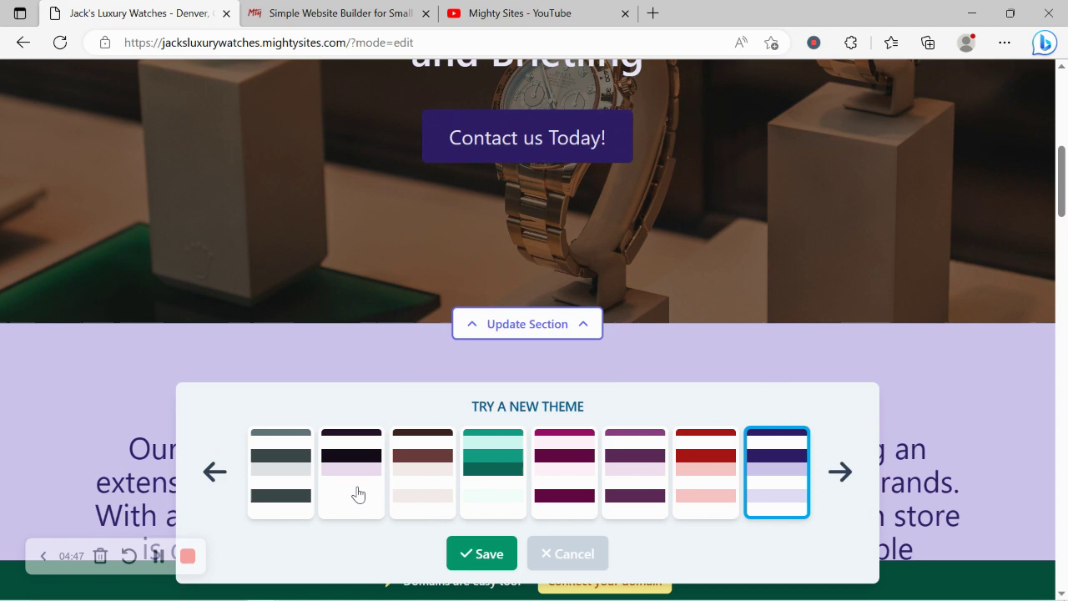
left_click(355, 493)
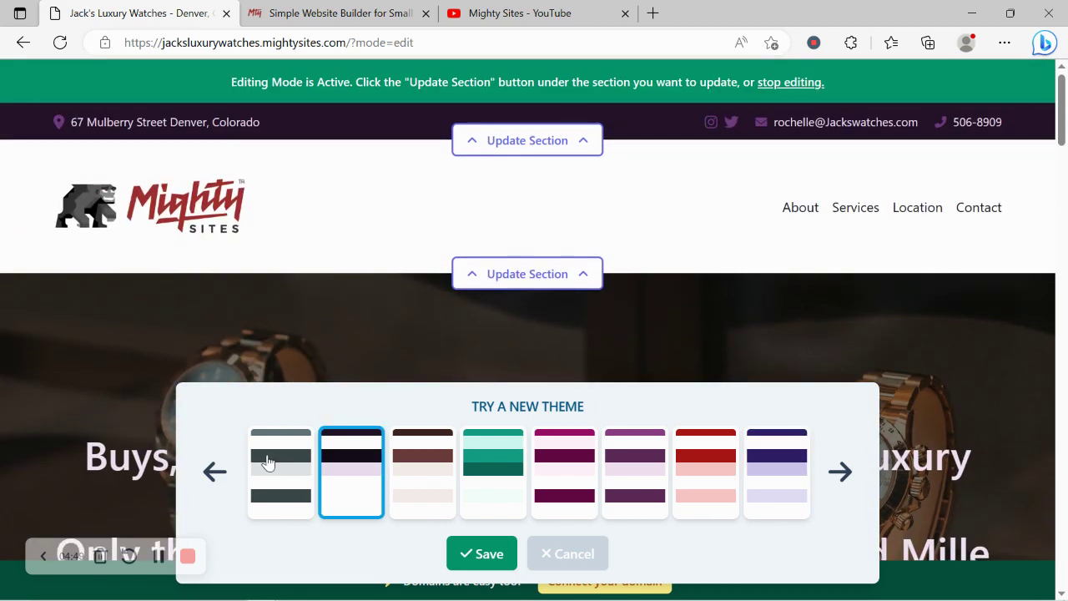
left_click(268, 463)
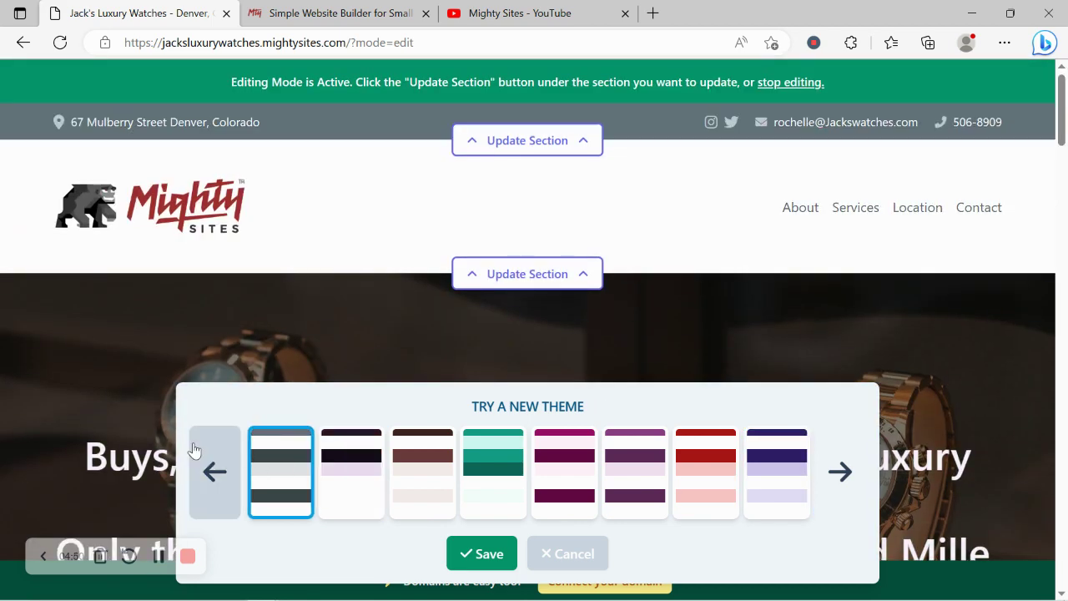
left_click(483, 555)
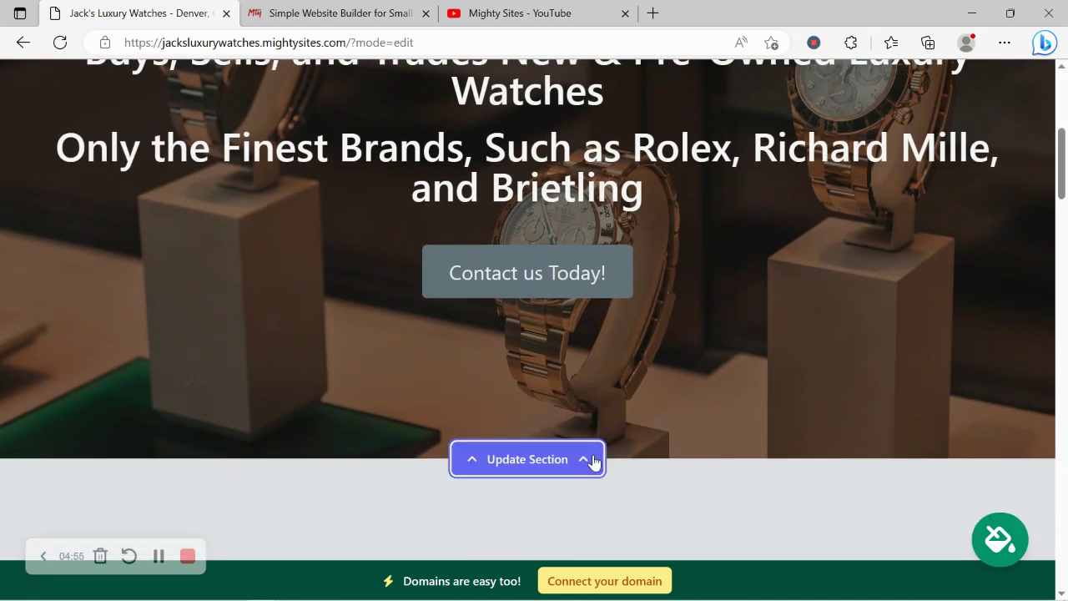
Open the hero's image options and search the stock photo library for 'Watch'
left_click(589, 459)
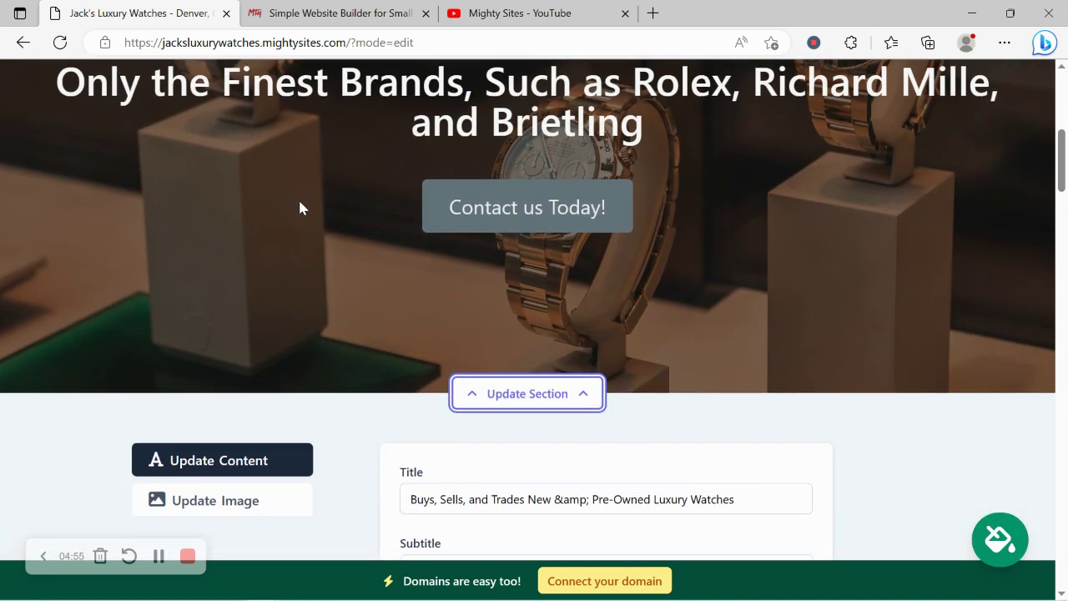
left_click(294, 361)
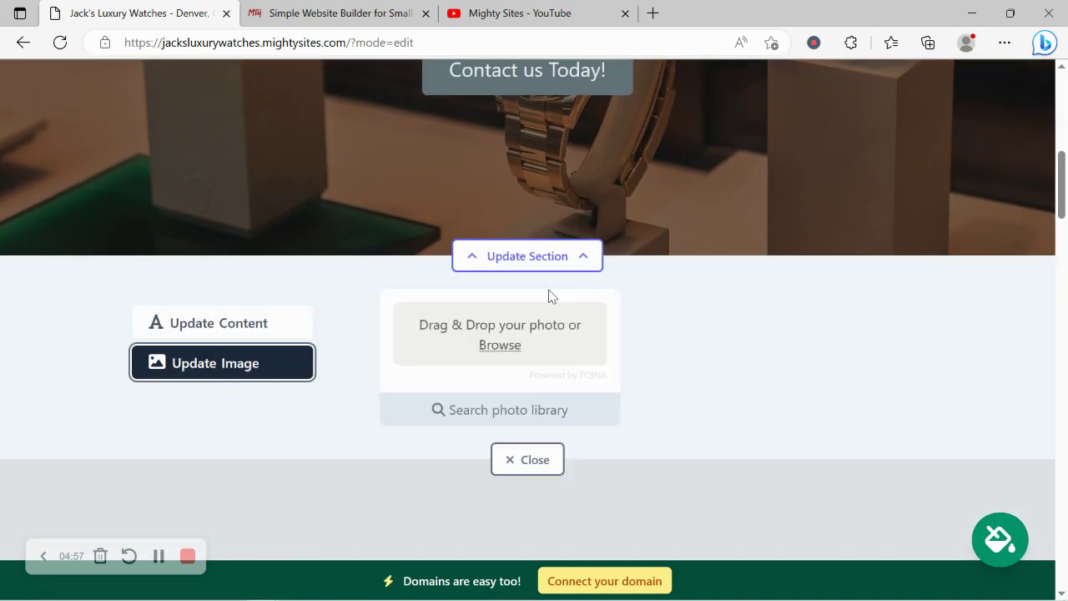
left_click(502, 420)
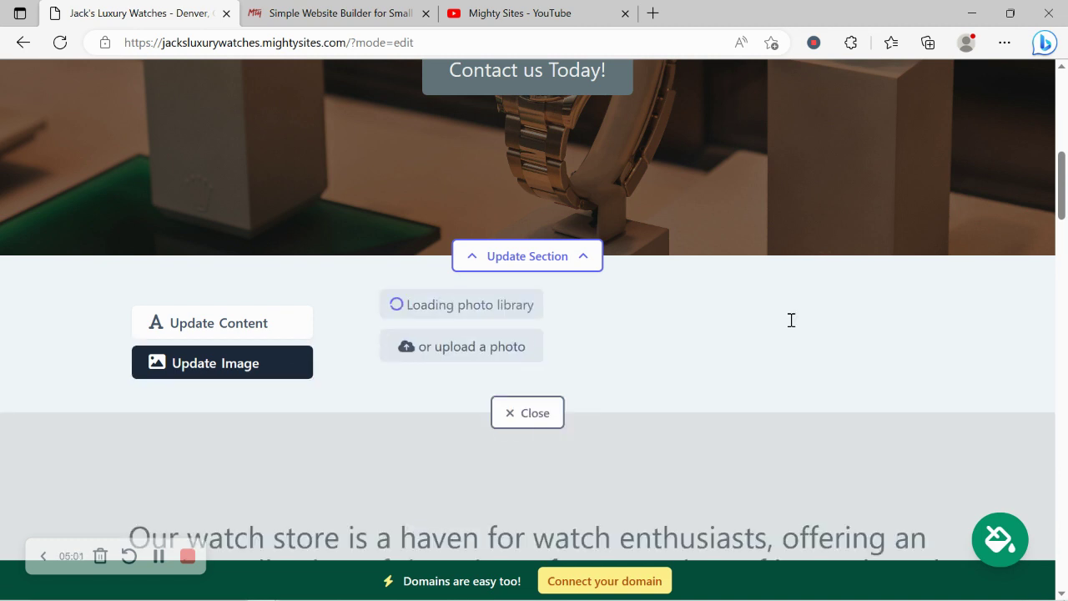
scroll(997, 384, "down", 2)
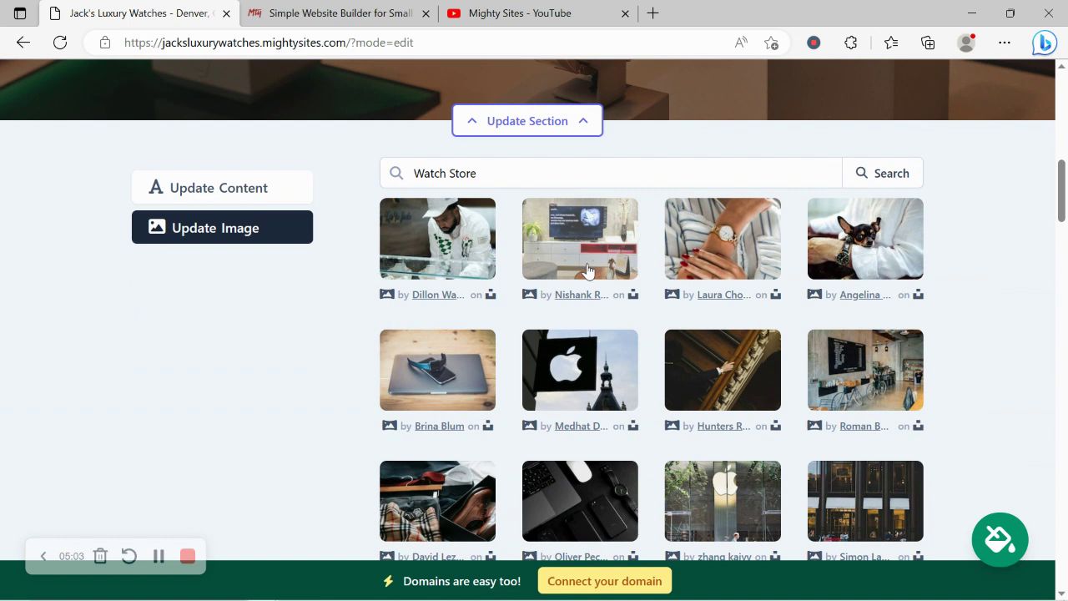
left_click(464, 174)
key("BackSpace")
key("BackSpace")
key("BackSpace")
key("BackSpace")
key("BackSpace")
key("BackSpace")
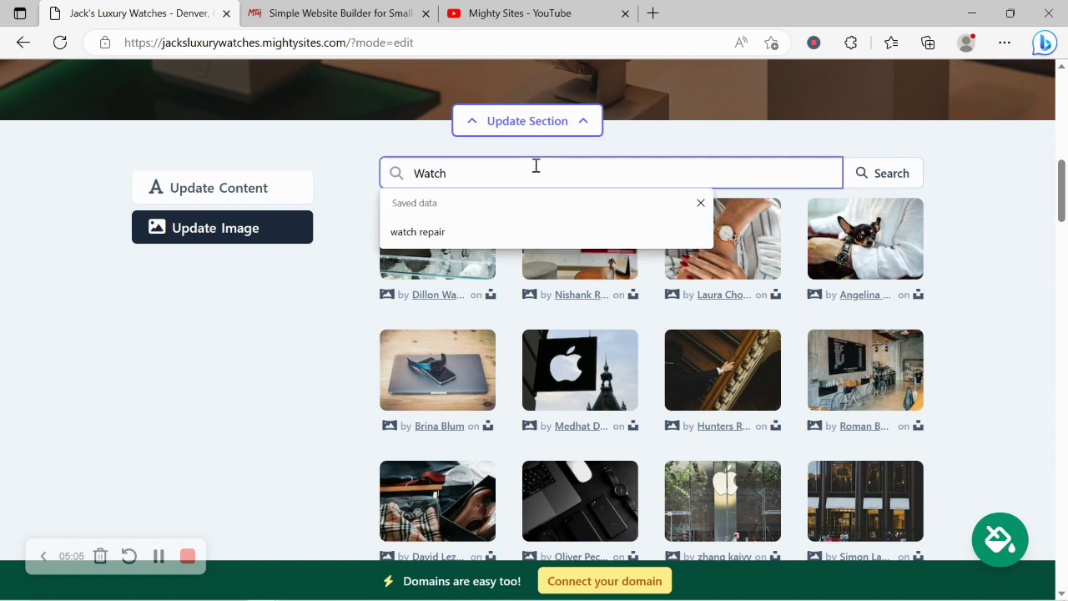
left_click(893, 171)
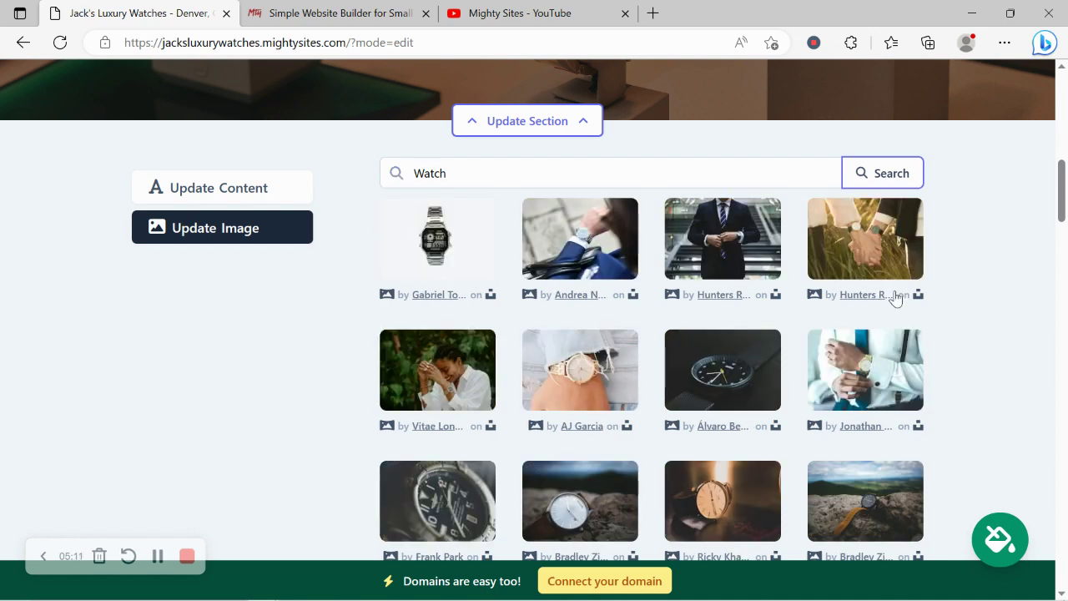
Select the dark-dialled watch close-up and save it as the hero image
scroll(945, 294, "down", 1)
scroll(946, 294, "down", 1)
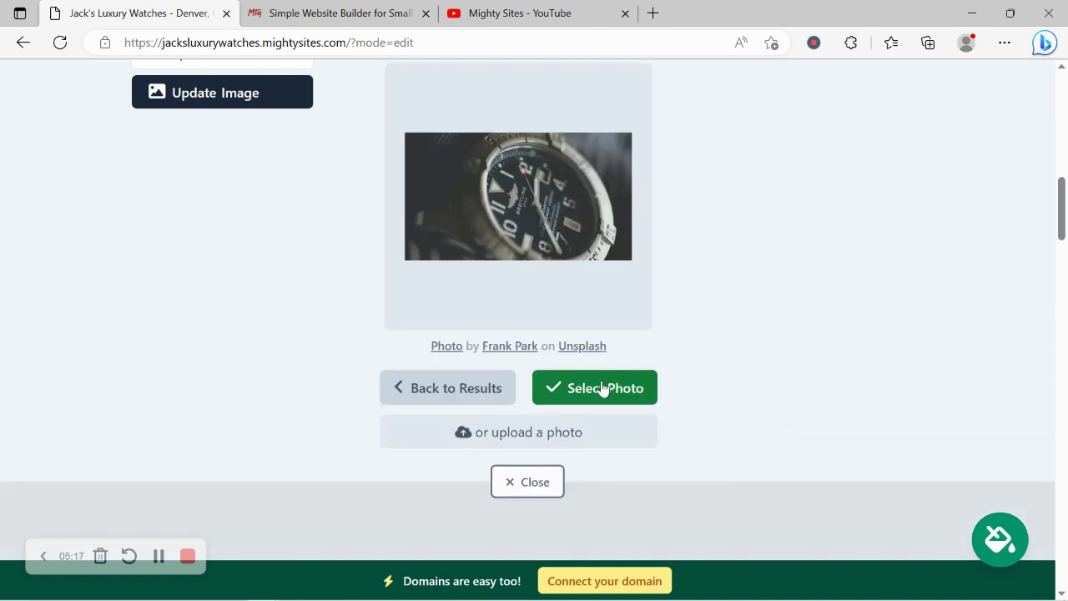
left_click(603, 382)
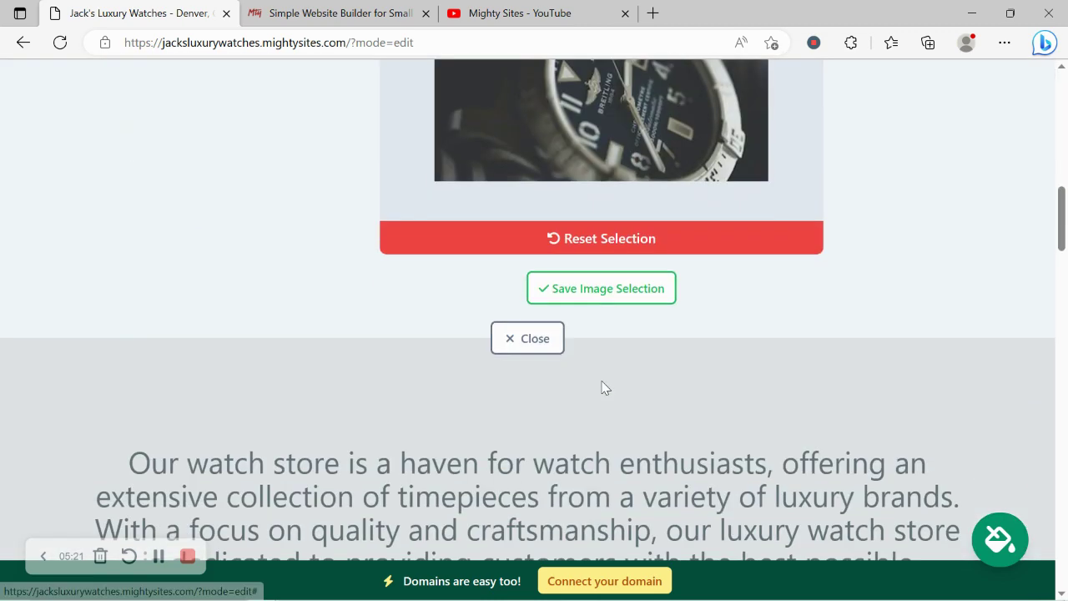
left_click(587, 285)
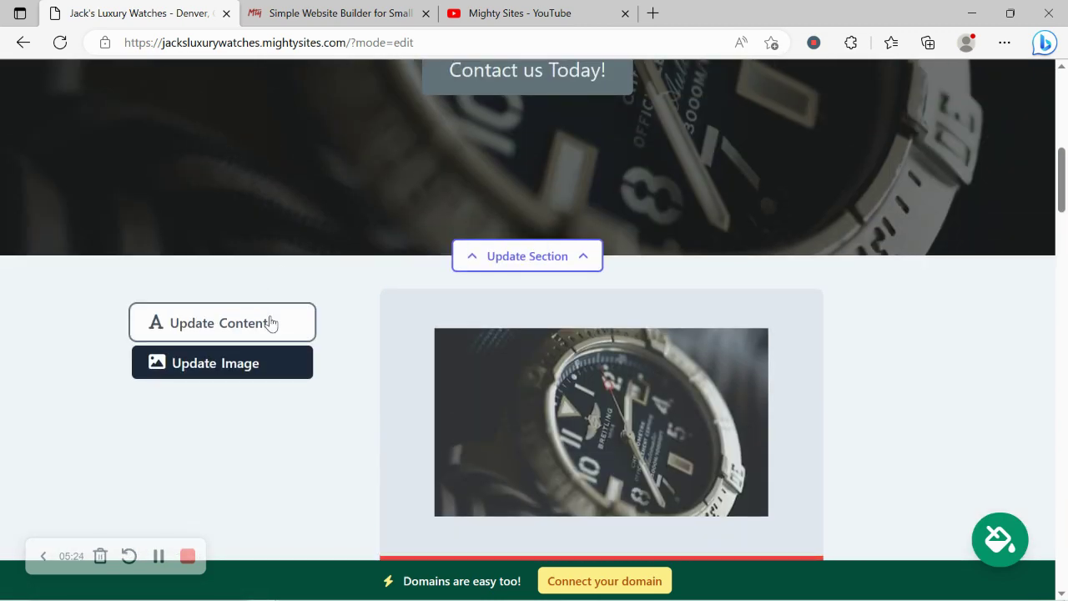
Open the hero's title, subtitle and Contact us Today! button-text editor and clear the selected text
left_click(269, 323)
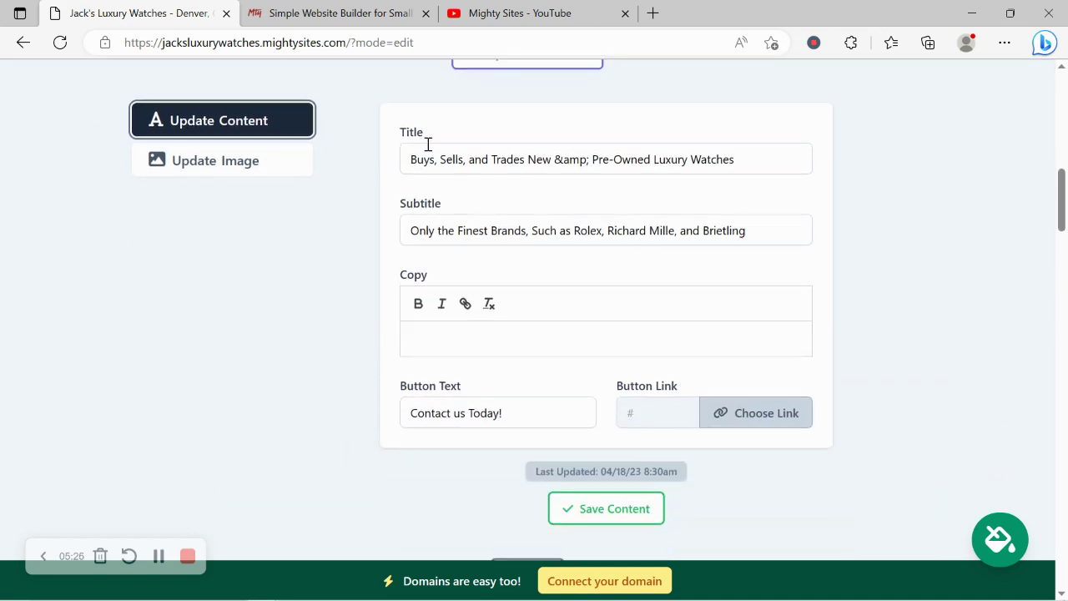
scroll(428, 147, "up", 5)
left_click_drag(117, 100, 793, 267)
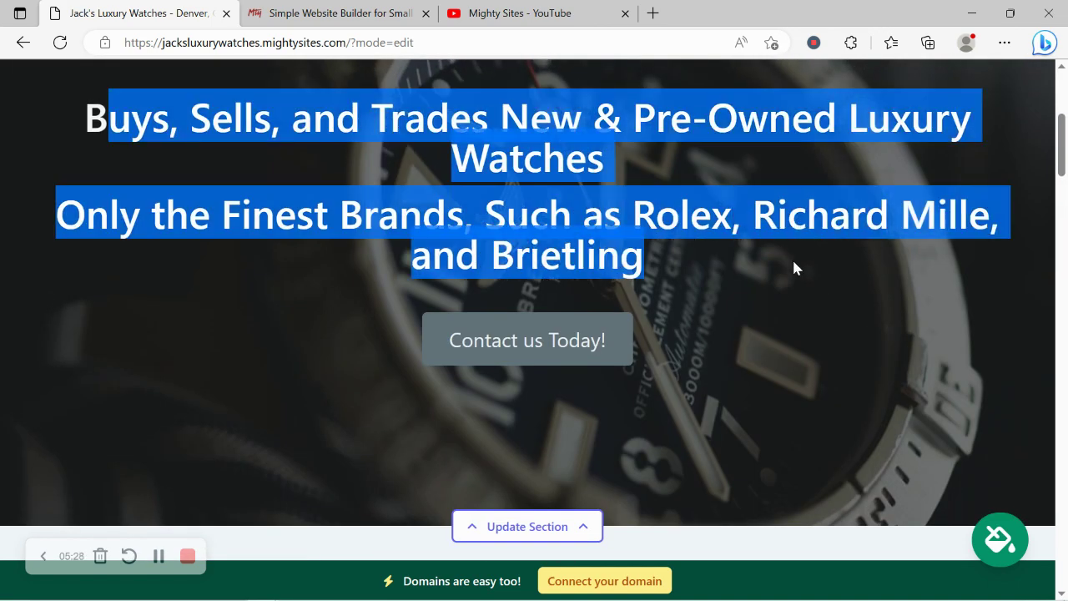
left_click(495, 247)
scroll(494, 247, "down", 1)
scroll(493, 246, "down", 4)
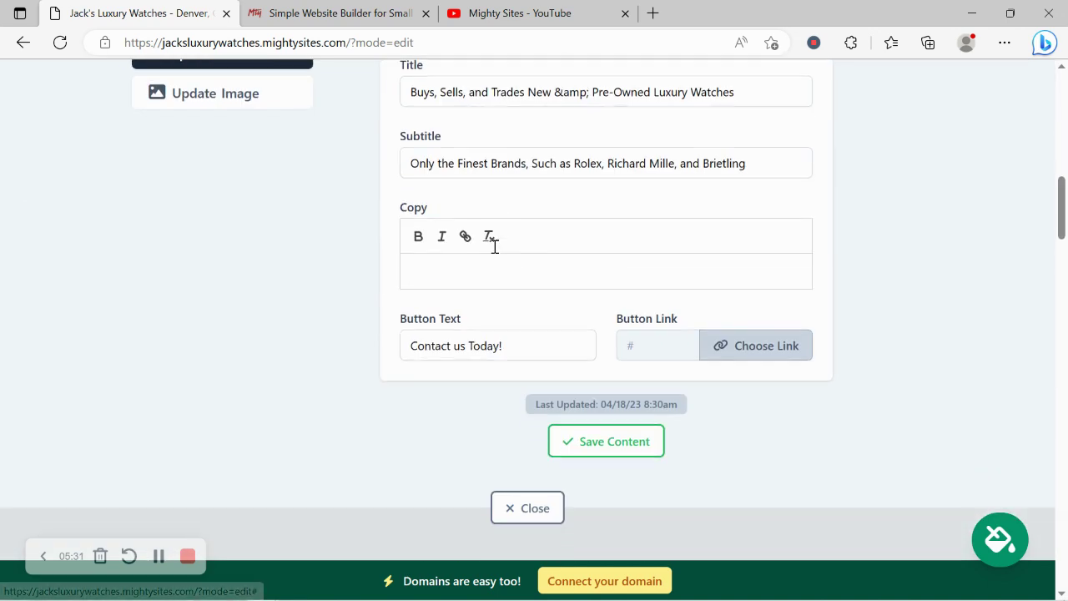
Link the Contact us Today! button to Click to Email and save the hero content
left_click(762, 357)
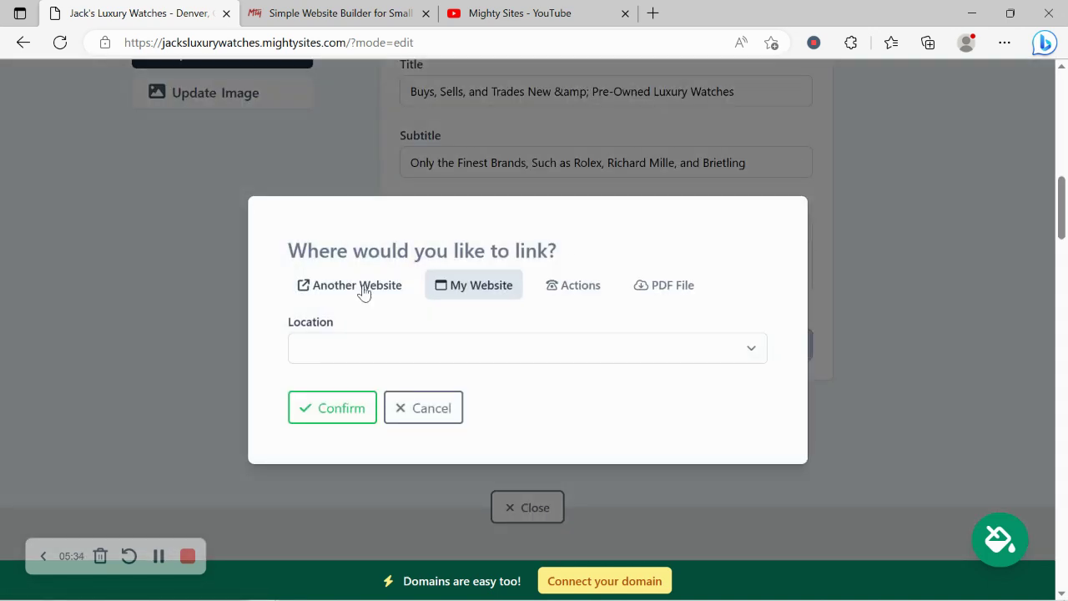
left_click(363, 290)
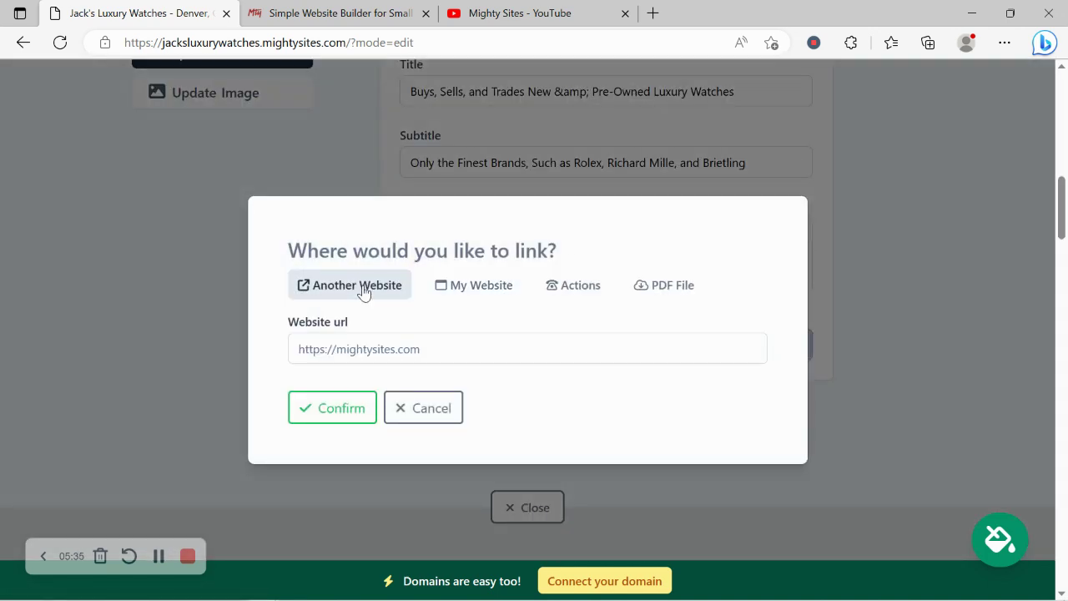
left_click(586, 284)
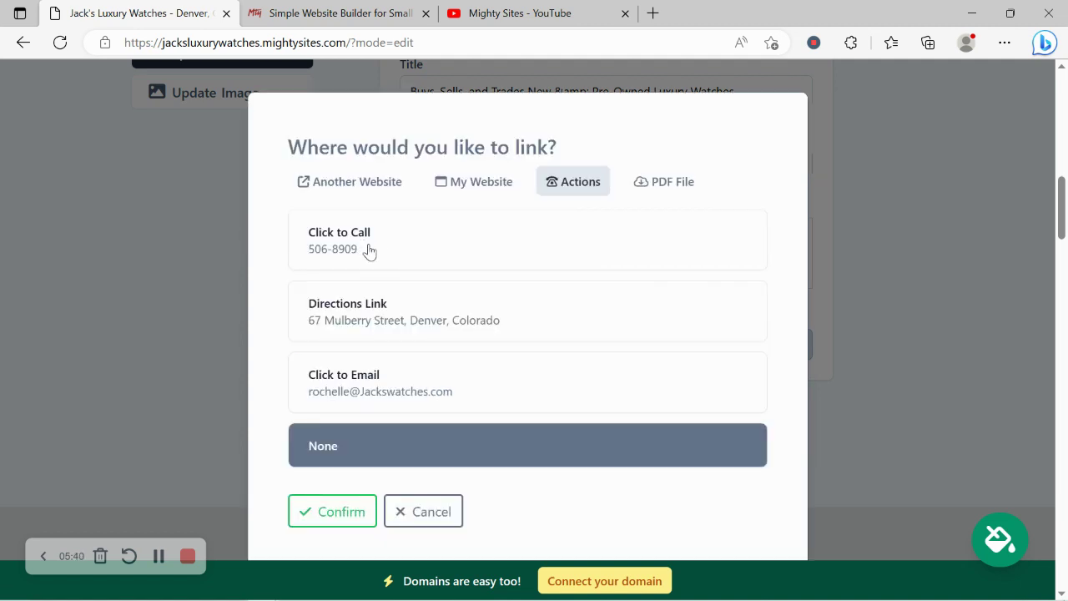
left_click(434, 386)
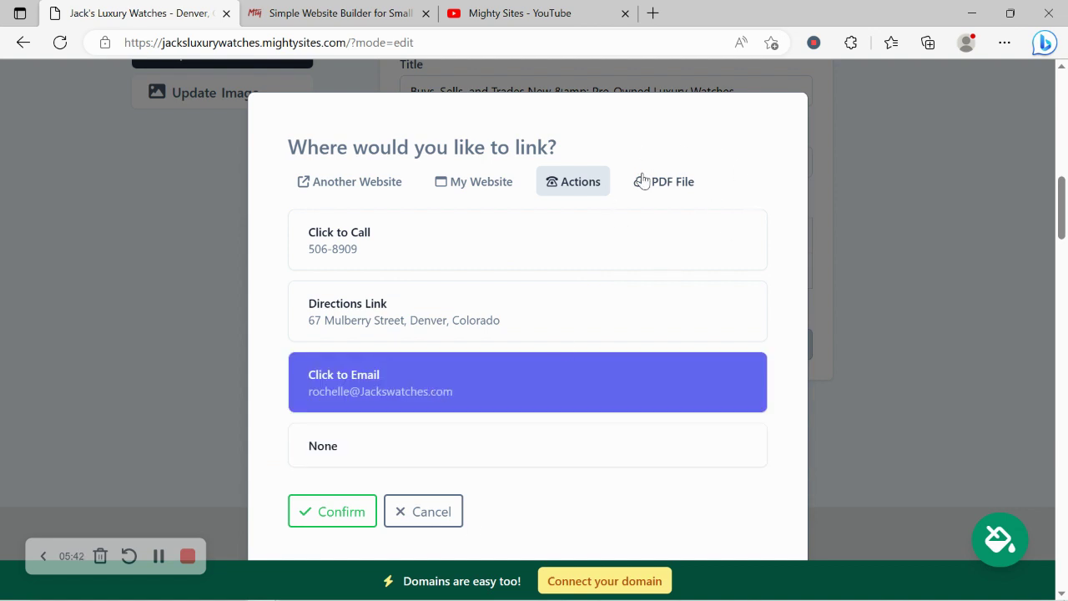
left_click(333, 511)
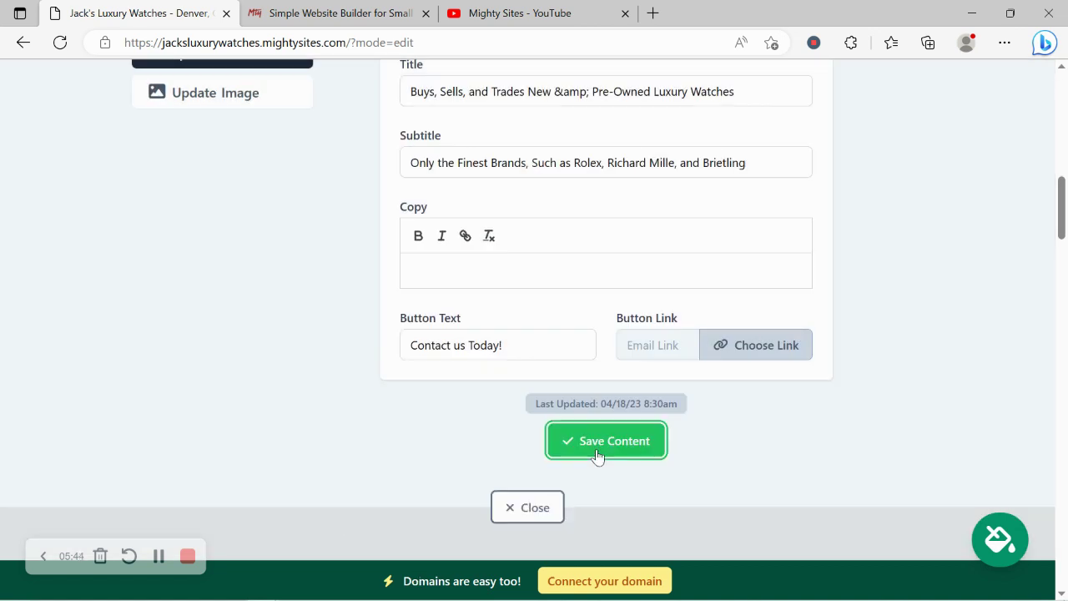
left_click(524, 509)
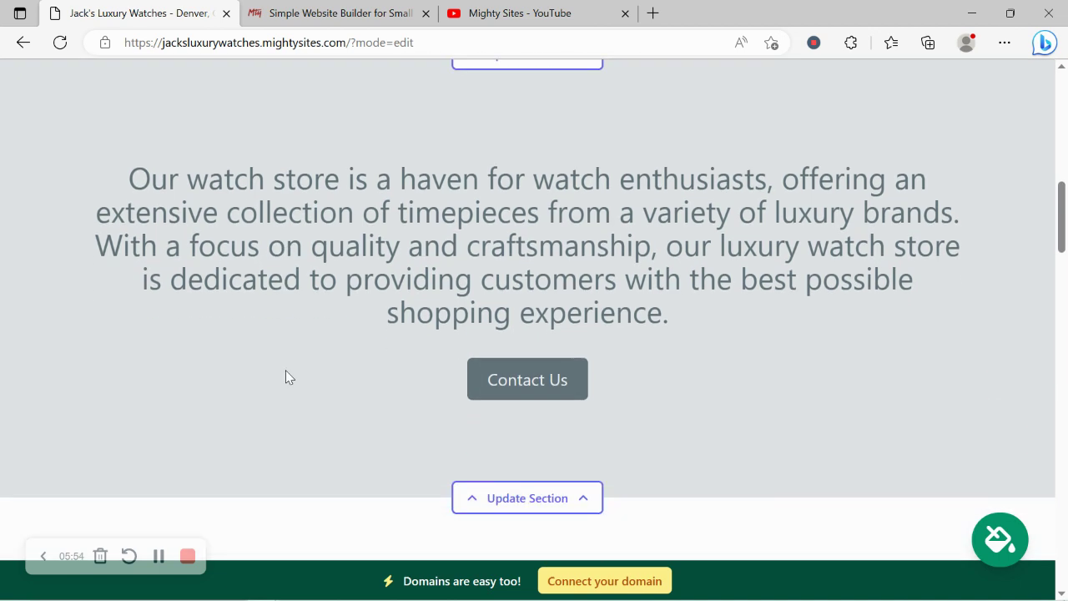
Highlight the store description paragraph, then open and close its section editor
left_click_drag(106, 74, 735, 235)
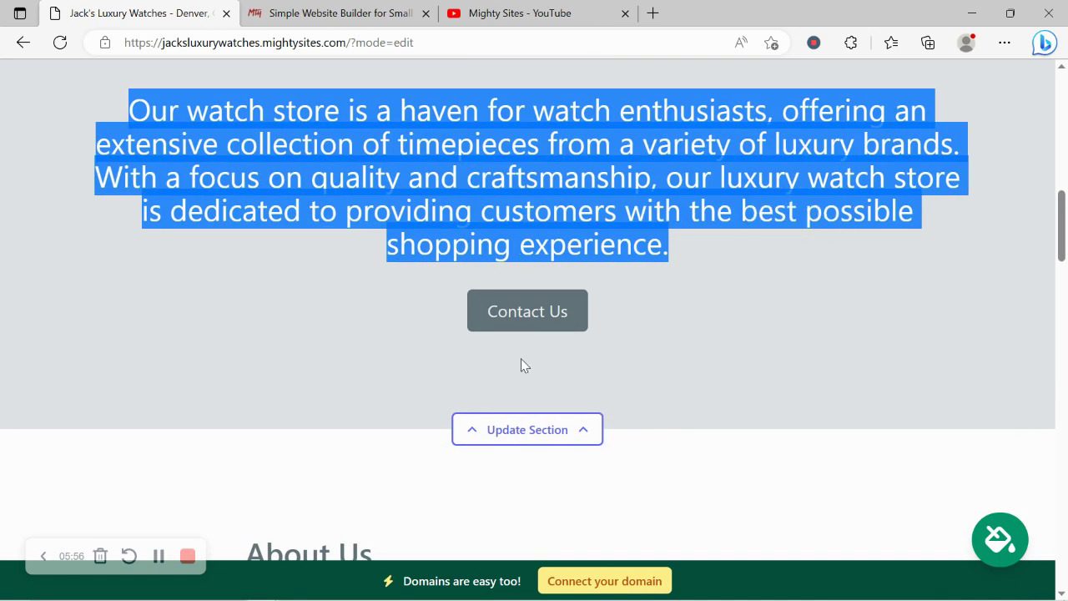
left_click(547, 433)
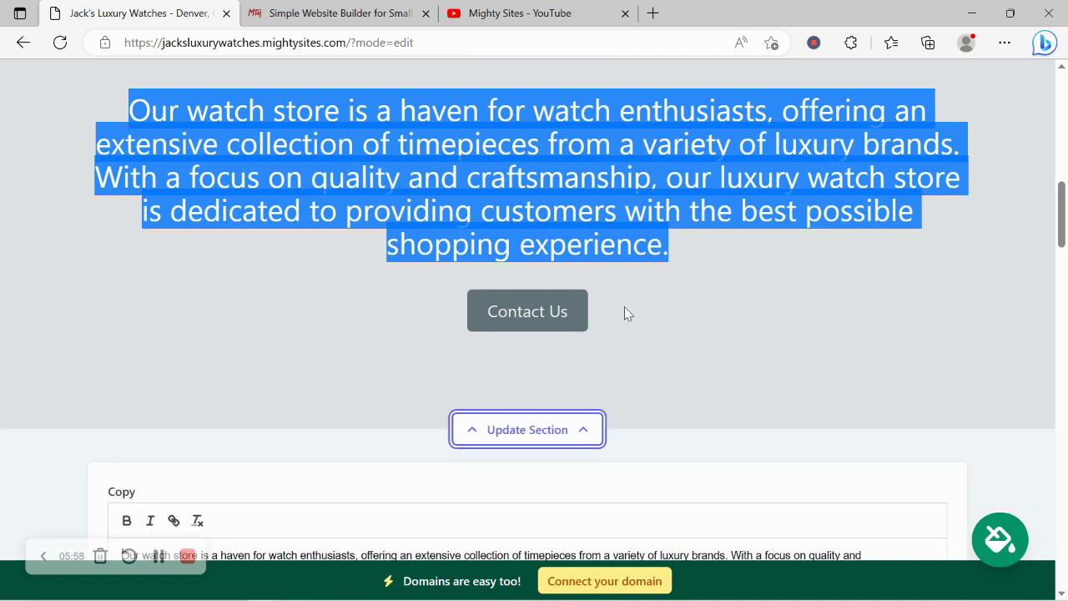
scroll(624, 313, "down", 1)
left_click(573, 472)
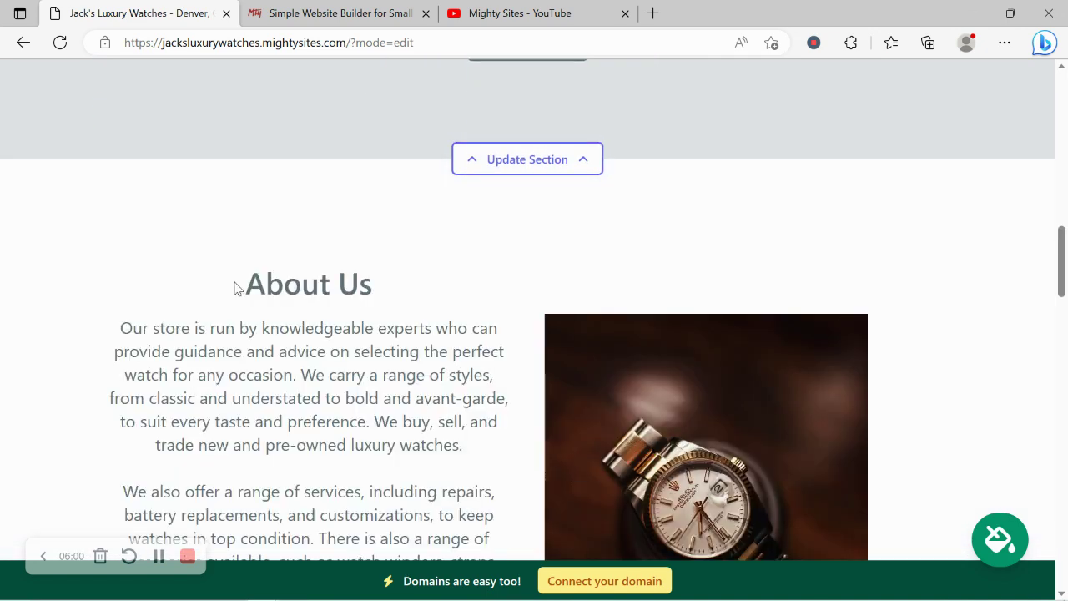
scroll(239, 286, "down", 2)
scroll(236, 283, "down", 1)
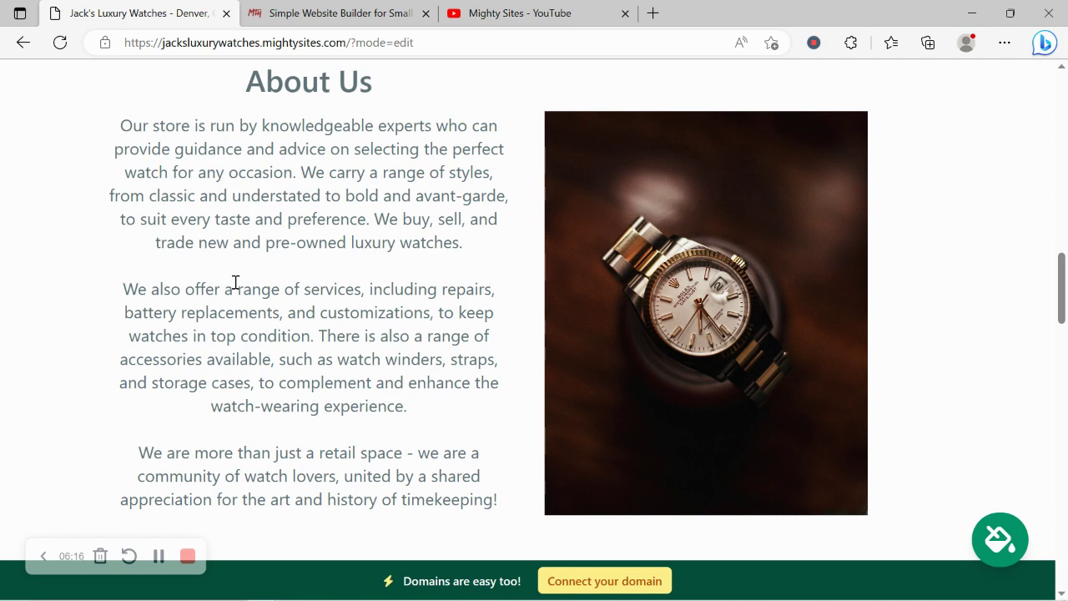
Review the About Us paragraphs, then select and deselect the Services list from Watch Repair to Custom Watch Design
left_click_drag(197, 121, 378, 499)
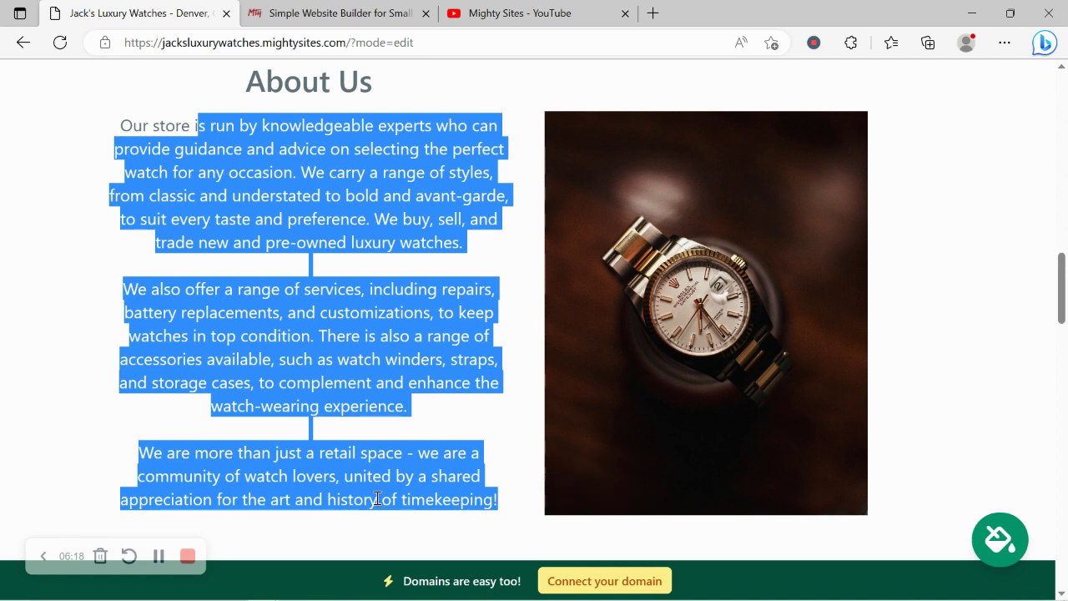
scroll(377, 499, "down", 1)
scroll(377, 498, "down", 1)
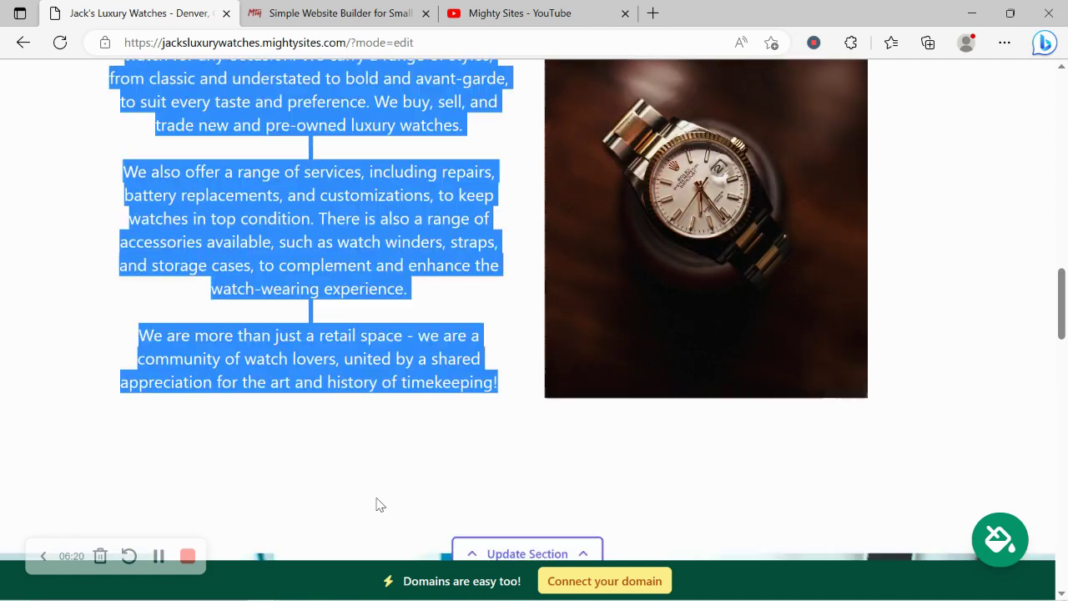
scroll(377, 504, "down", 5)
scroll(376, 503, "down", 2)
scroll(377, 504, "down", 3)
scroll(377, 504, "down", 3)
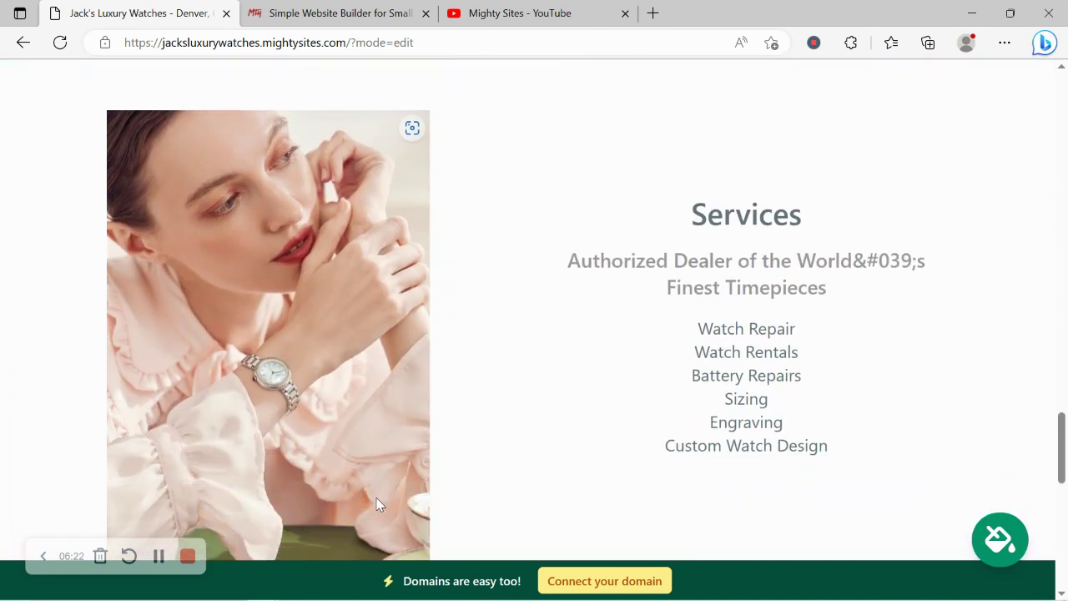
scroll(376, 504, "down", 1)
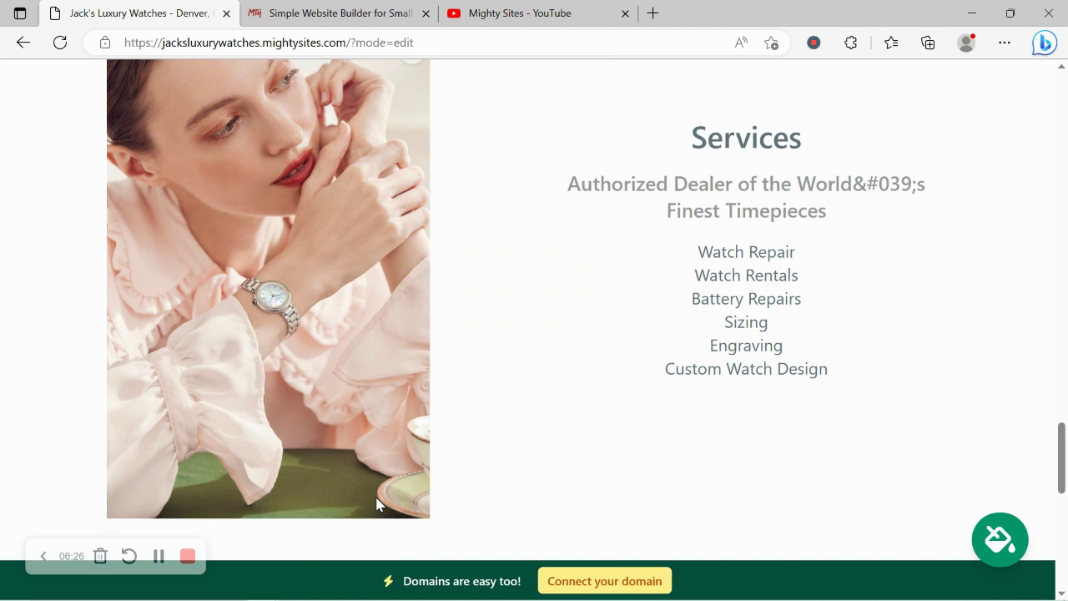
scroll(377, 503, "down", 2)
scroll(376, 503, "up", 2)
left_click_drag(588, 113, 639, 363)
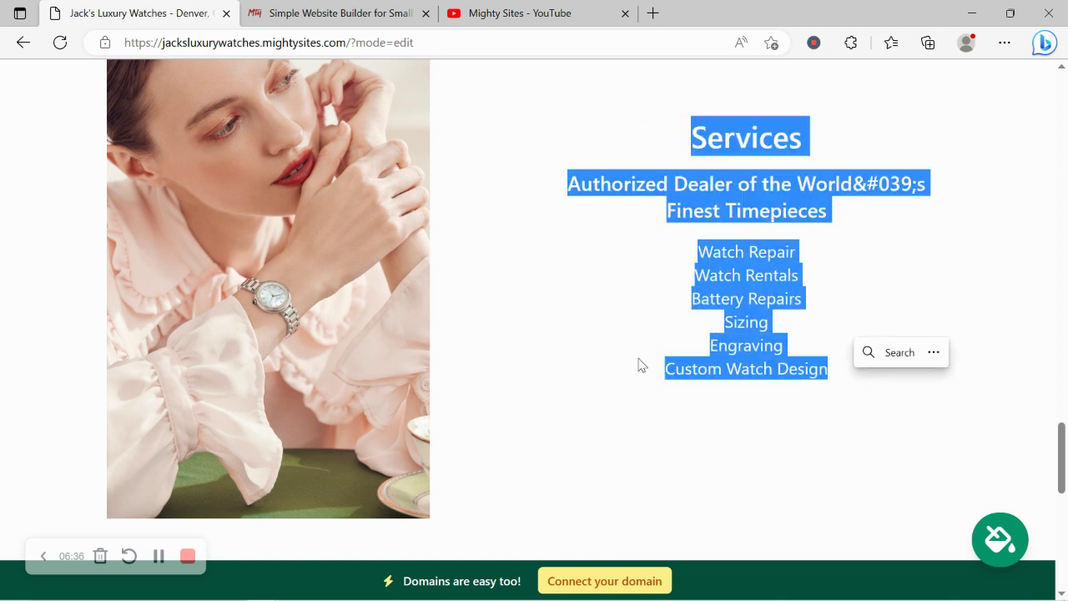
left_click(613, 368)
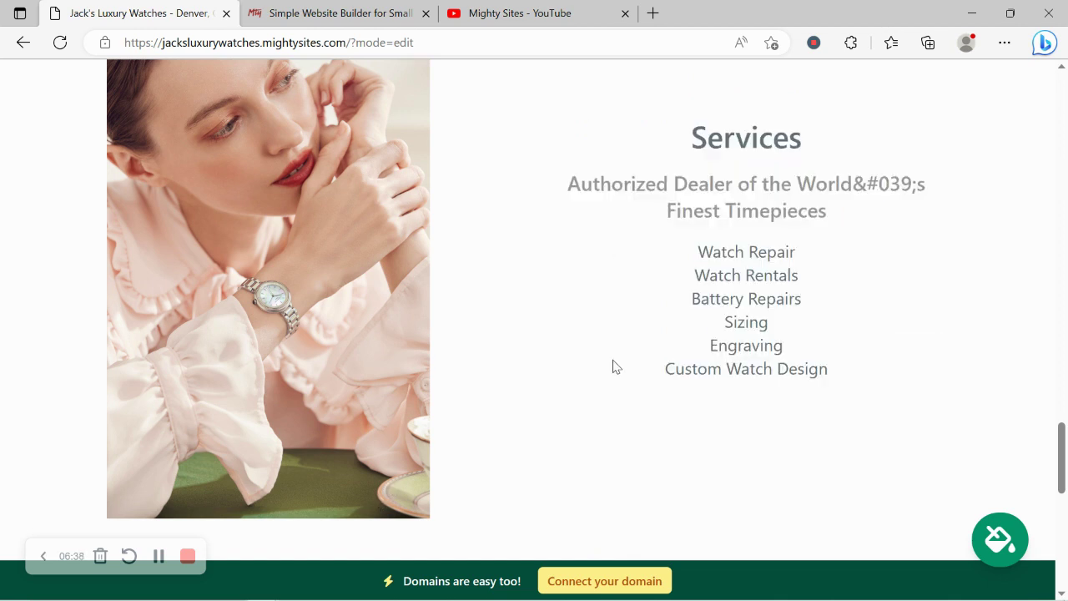
scroll(613, 368, "down", 3)
scroll(613, 367, "down", 2)
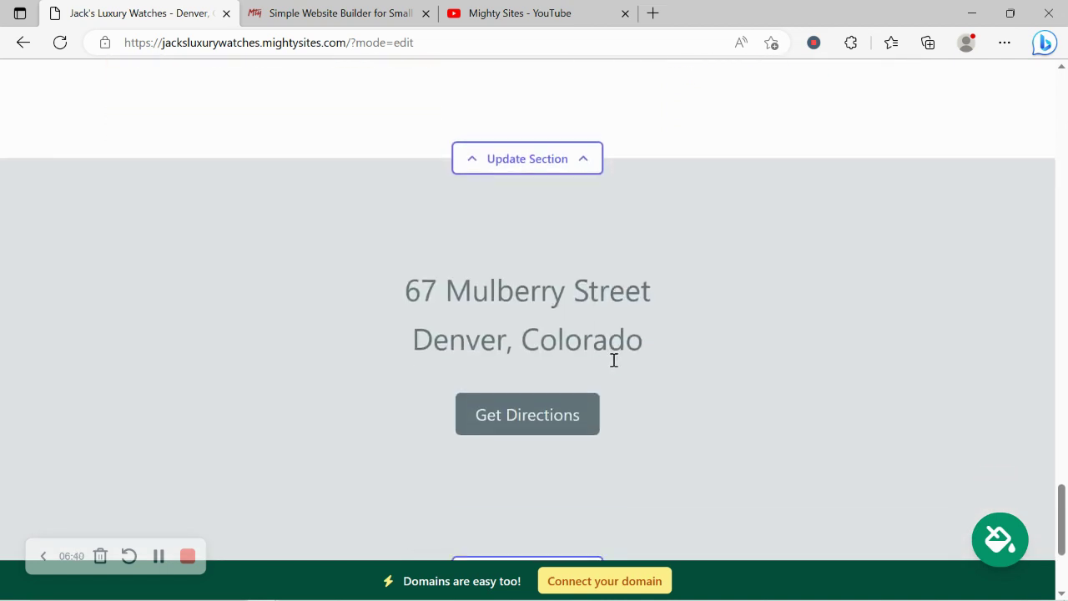
scroll(613, 367, "down", 2)
scroll(612, 368, "up", 1)
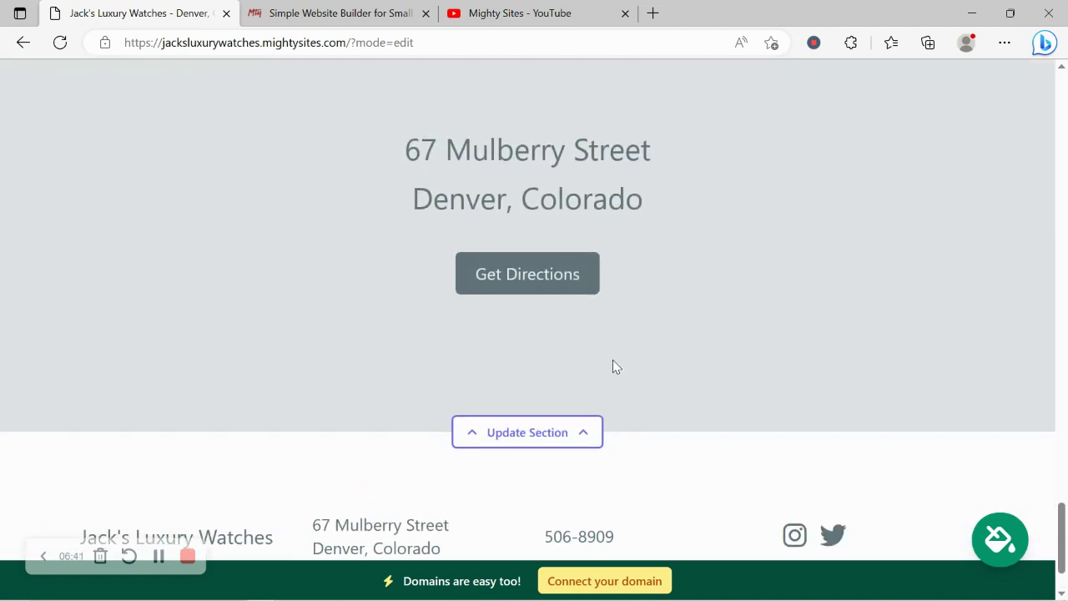
left_click(561, 434)
scroll(527, 217, "down", 2)
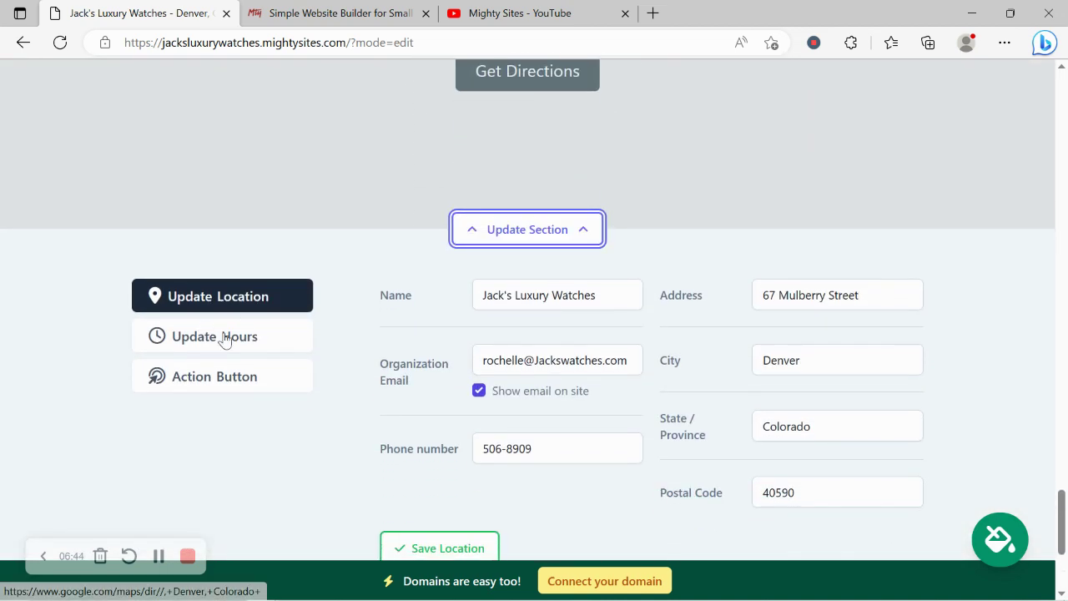
left_click(267, 337)
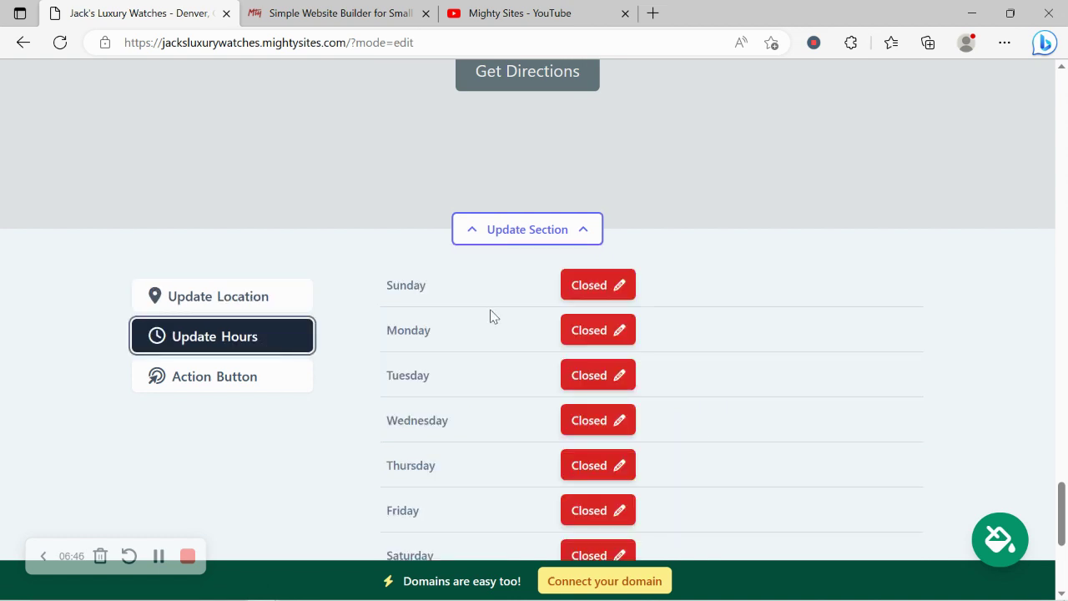
scroll(491, 315, "down", 2)
scroll(490, 315, "up", 1)
scroll(490, 316, "up", 1)
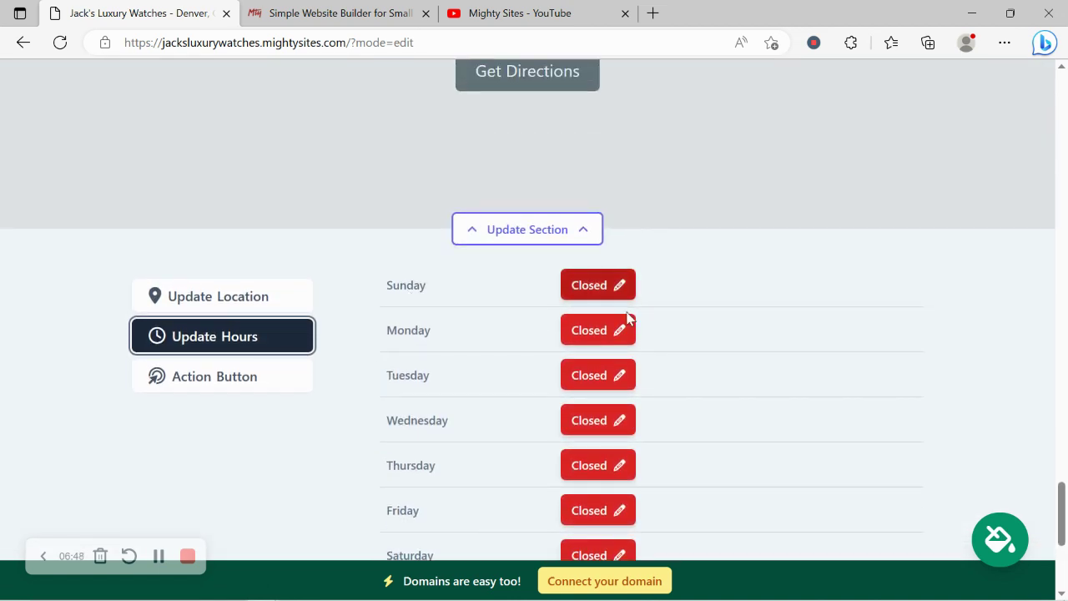
scroll(646, 479, "up", 2)
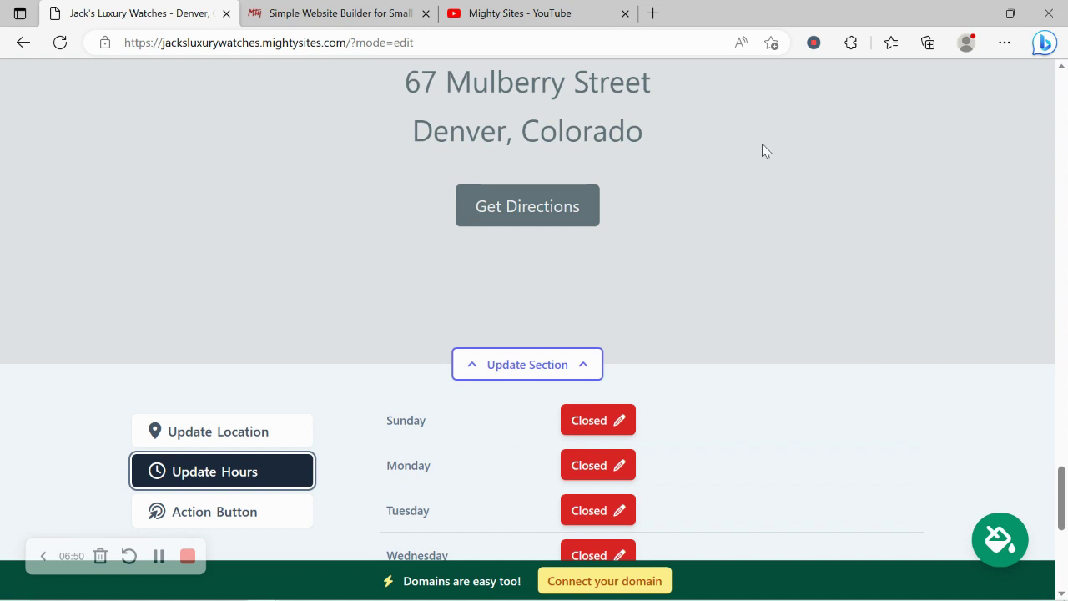
scroll(763, 151, "down", 2)
scroll(762, 150, "down", 2)
left_click(540, 357)
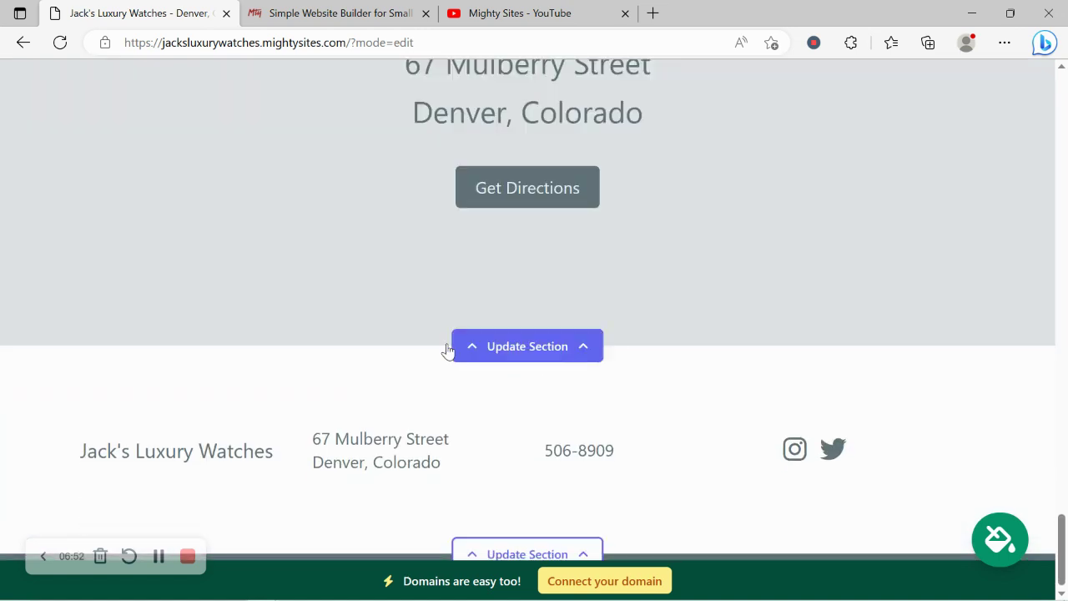
scroll(67, 376, "up", 2)
scroll(68, 376, "up", 2)
scroll(71, 377, "up", 2)
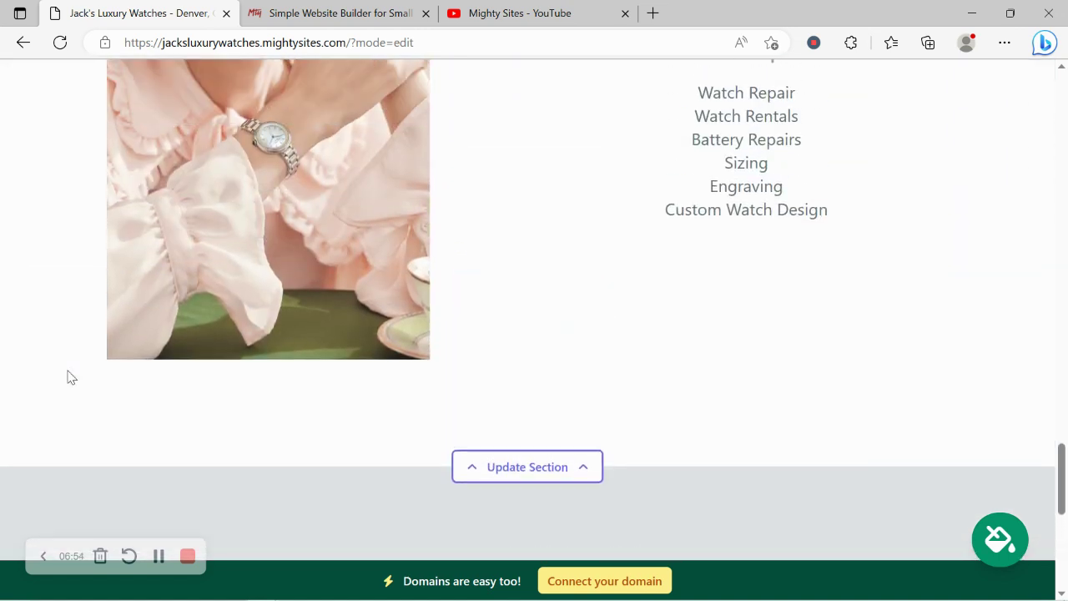
scroll(70, 376, "up", 2)
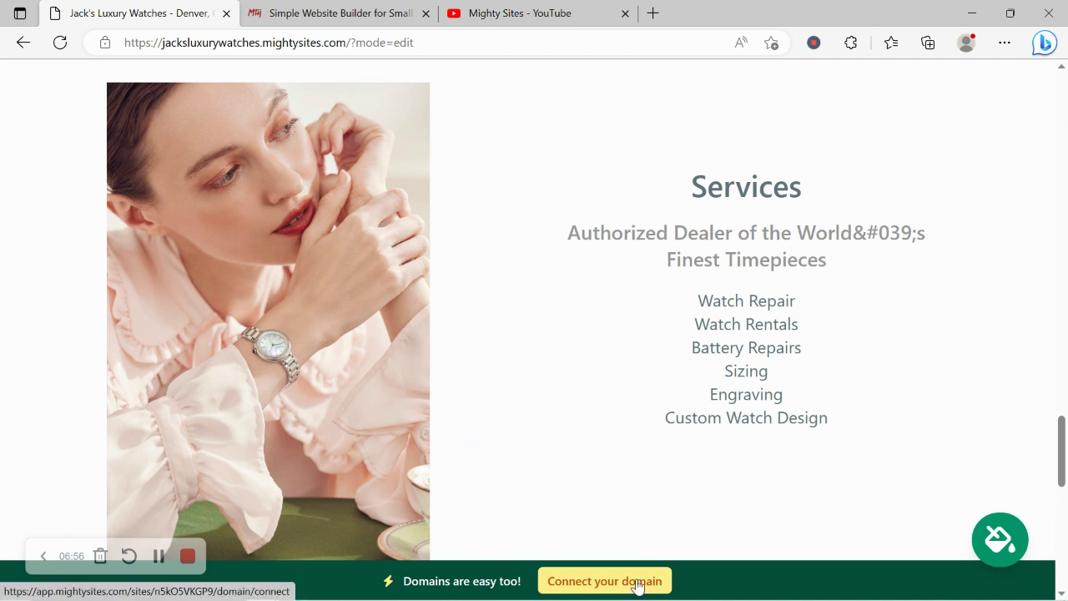
Leave the domain-connection screen for the website dashboard and open the live Jack's Luxury Watches site
left_click(637, 581)
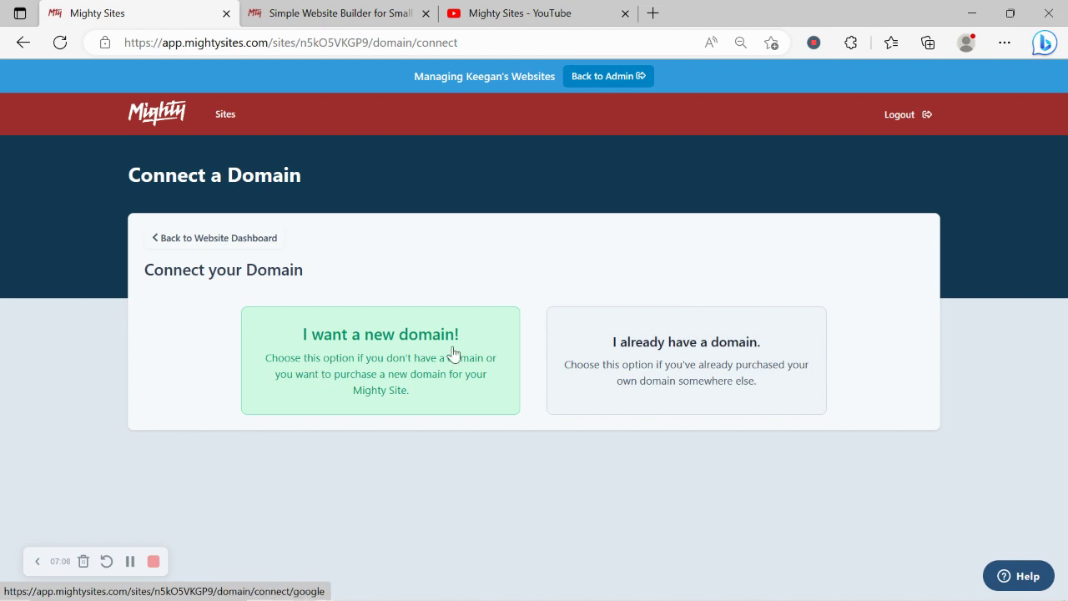
left_click(262, 237)
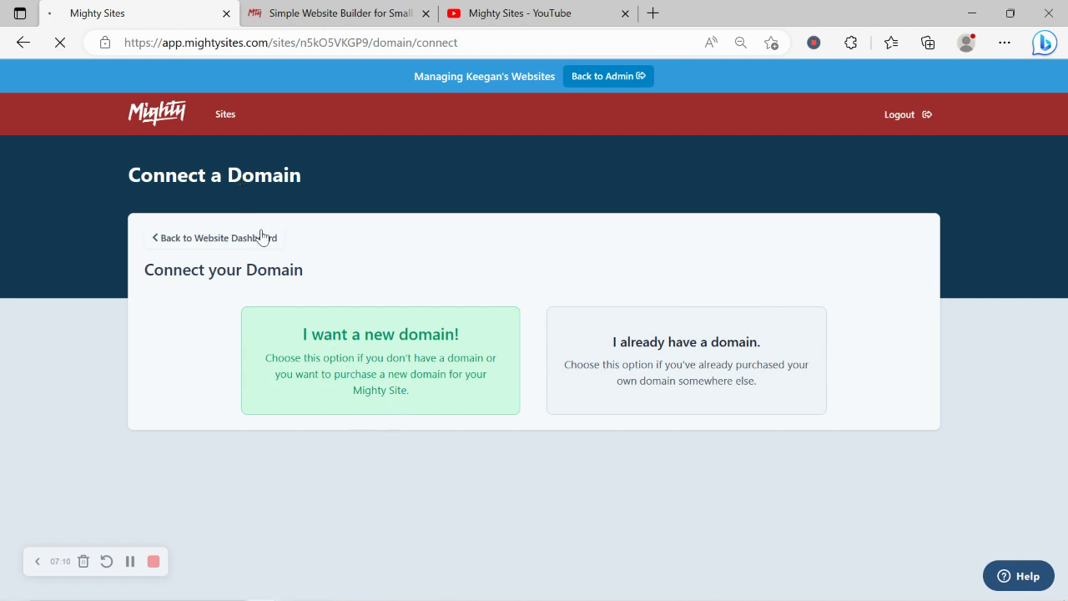
scroll(261, 238, "down", 1)
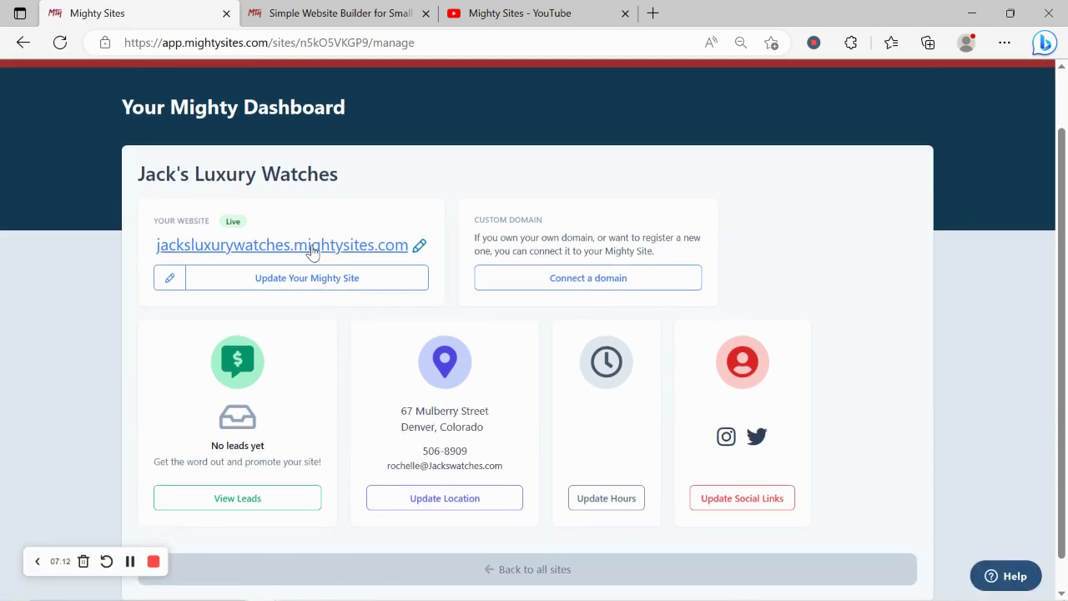
left_click(311, 247)
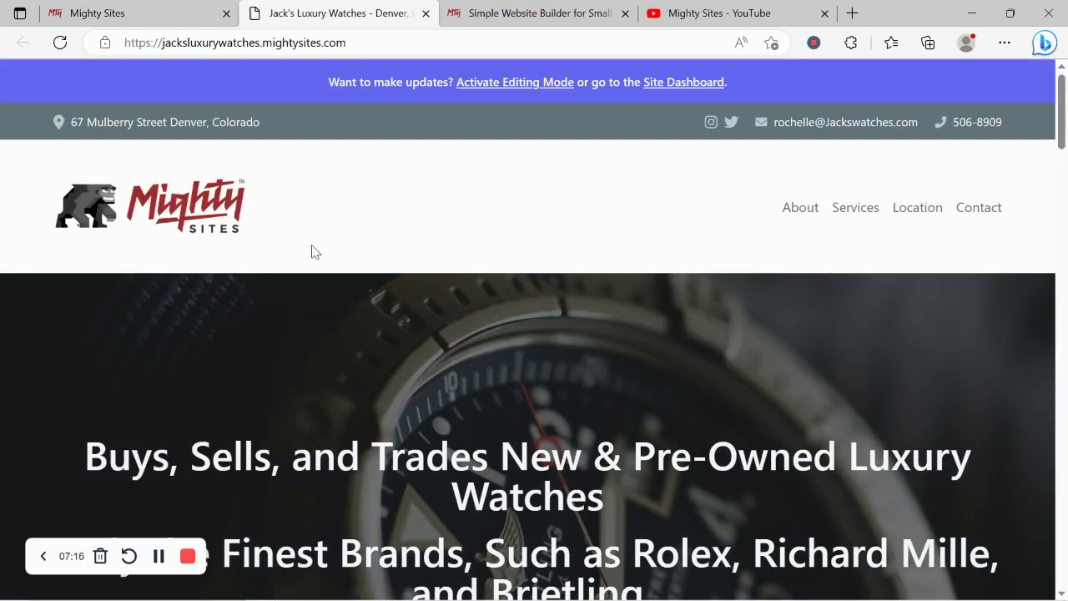
Scroll the live site through the About Us text, wristwatch photo banner and Services list
scroll(313, 247, "down", 1)
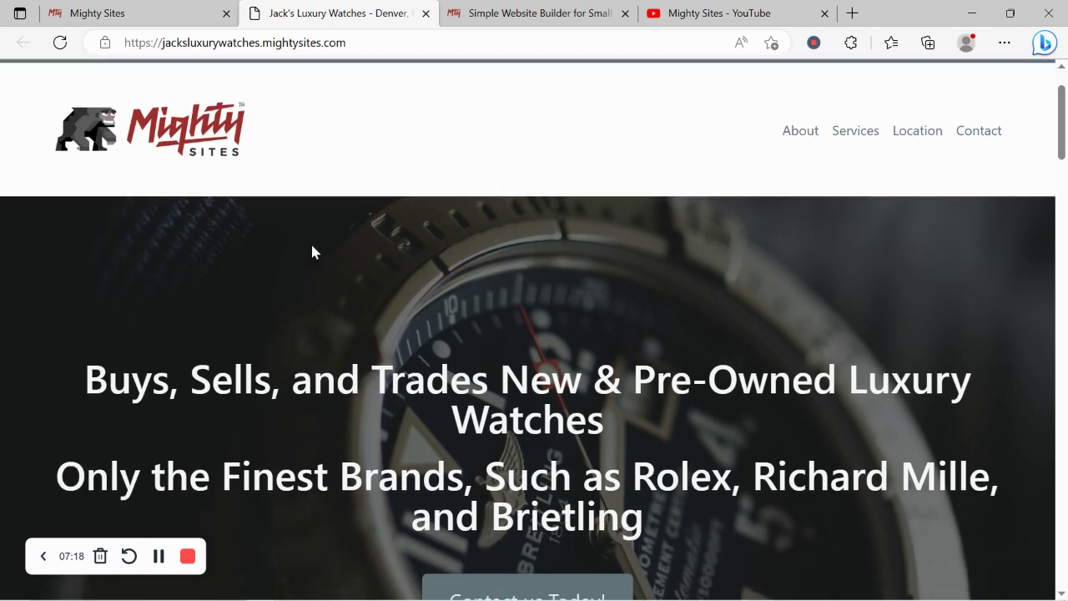
scroll(313, 247, "down", 1)
scroll(313, 246, "down", 1)
scroll(313, 246, "down", 1)
scroll(312, 246, "down", 1)
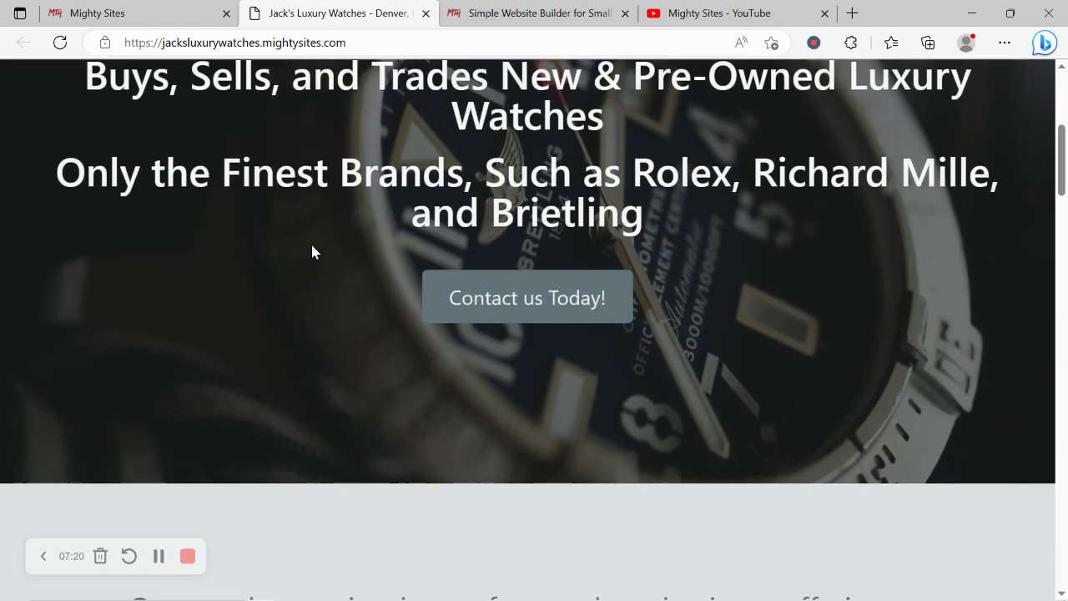
scroll(312, 247, "down", 1)
scroll(313, 246, "down", 2)
scroll(312, 246, "down", 1)
scroll(312, 246, "down", 1)
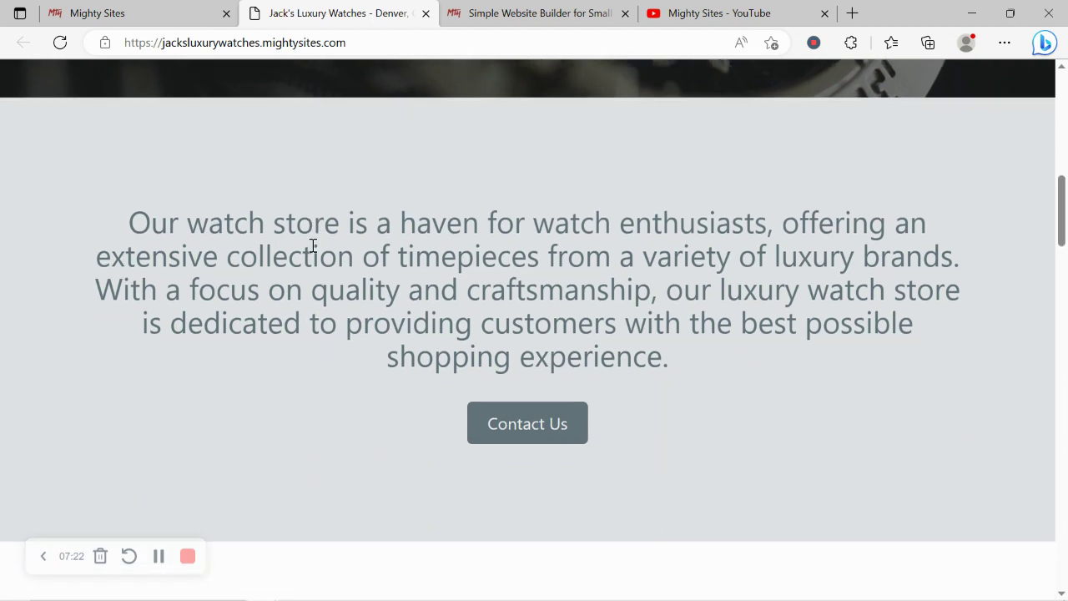
scroll(312, 246, "down", 1)
scroll(313, 246, "down", 2)
scroll(311, 250, "down", 2)
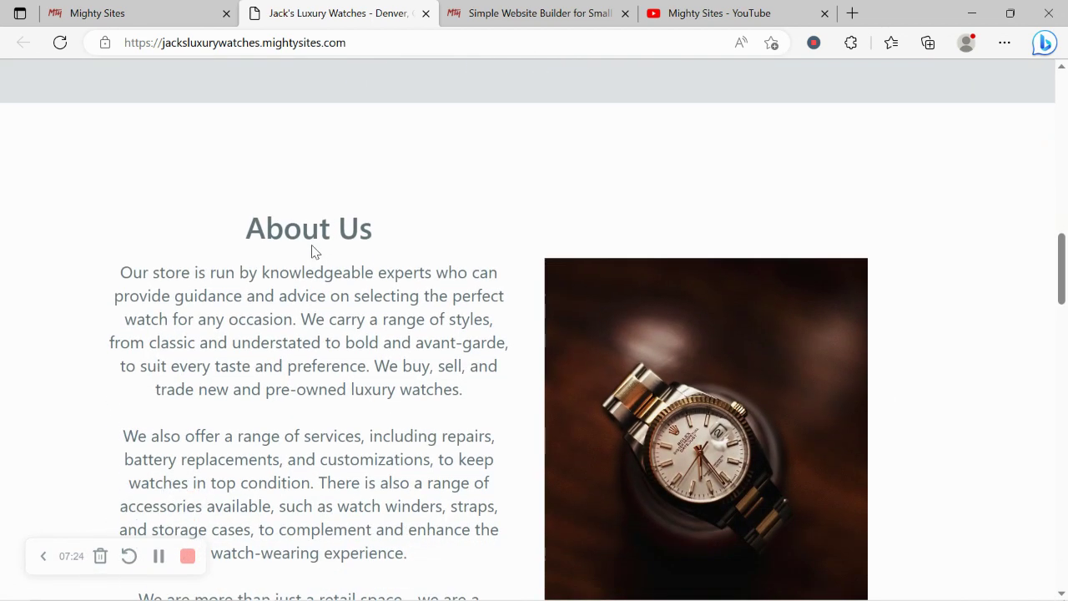
scroll(312, 244, "down", 1)
scroll(312, 247, "down", 1)
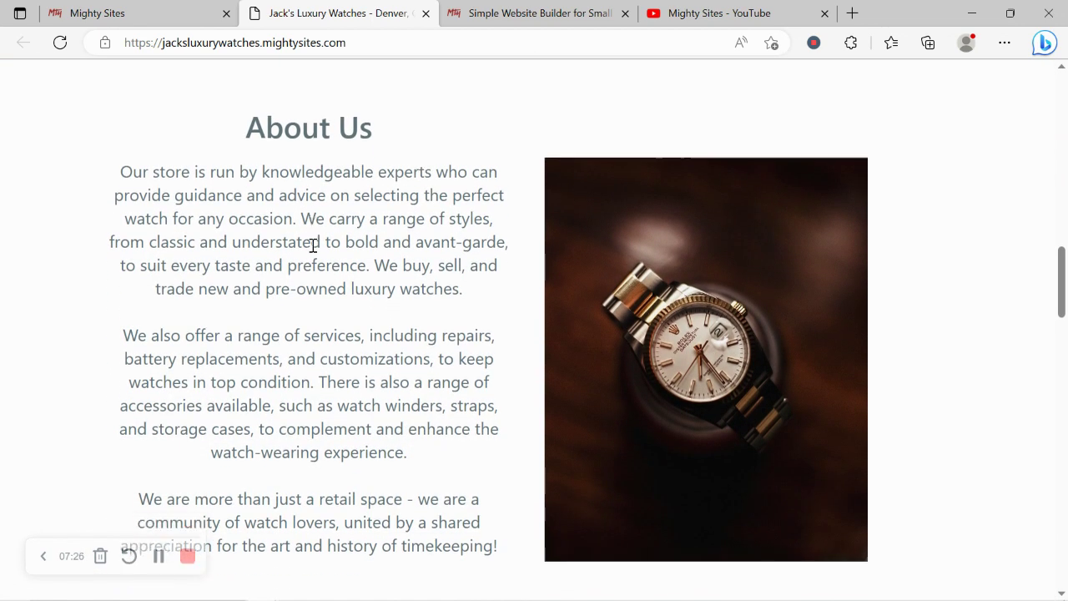
scroll(312, 246, "down", 1)
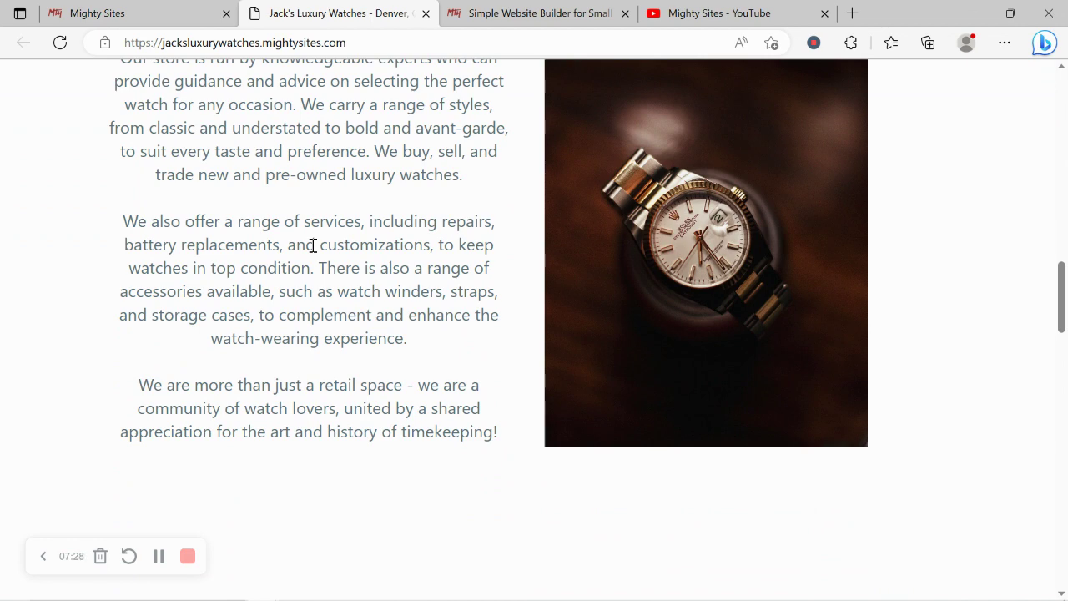
scroll(312, 246, "down", 1)
scroll(313, 246, "down", 1)
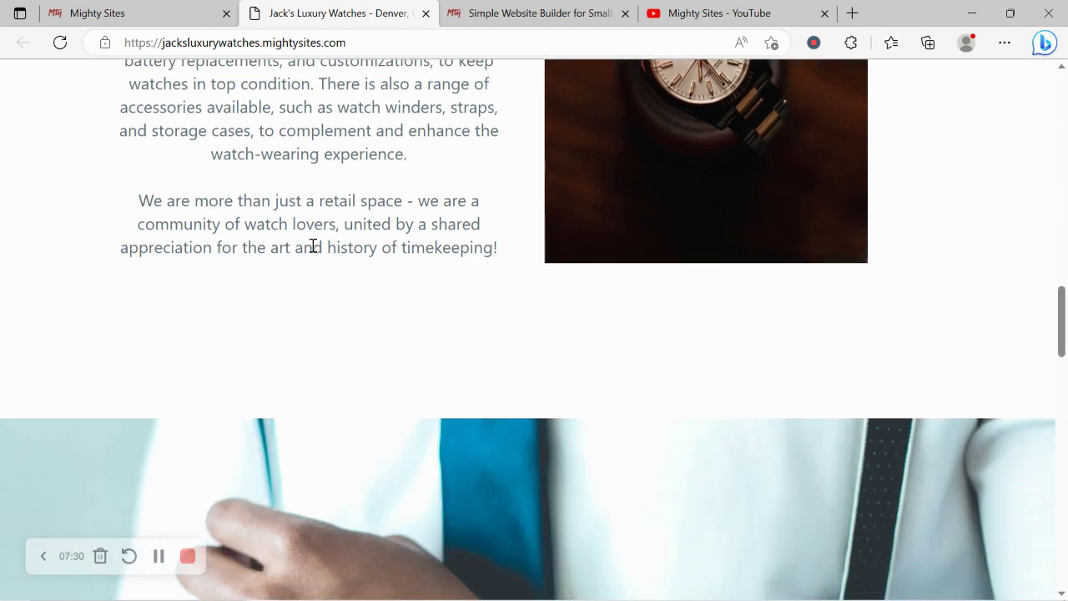
scroll(312, 247, "down", 1)
scroll(314, 250, "down", 1)
scroll(316, 252, "down", 2)
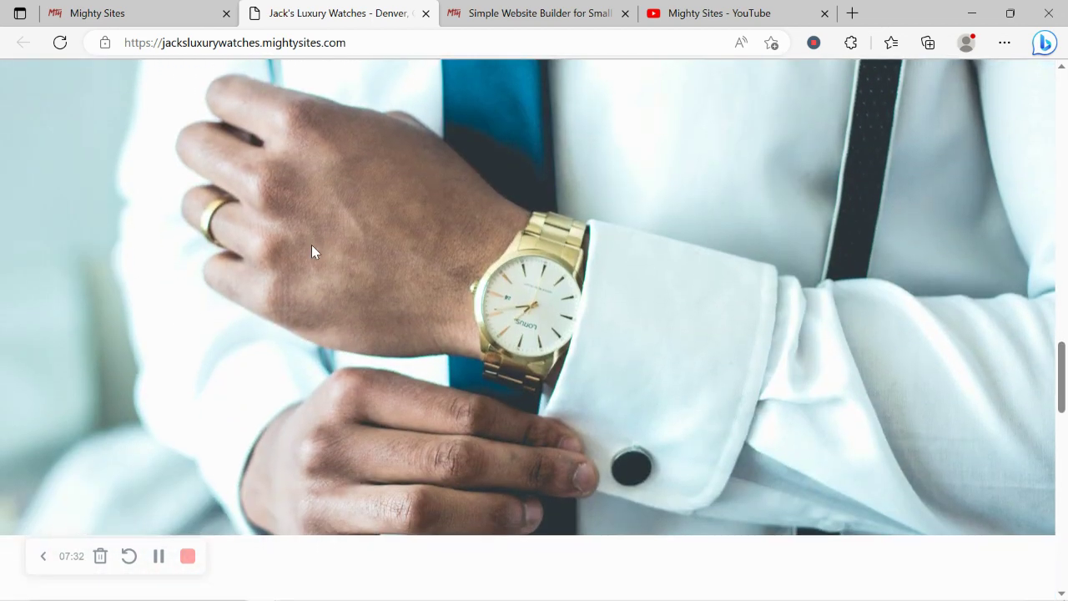
scroll(315, 253, "down", 3)
scroll(316, 252, "down", 2)
scroll(315, 252, "down", 1)
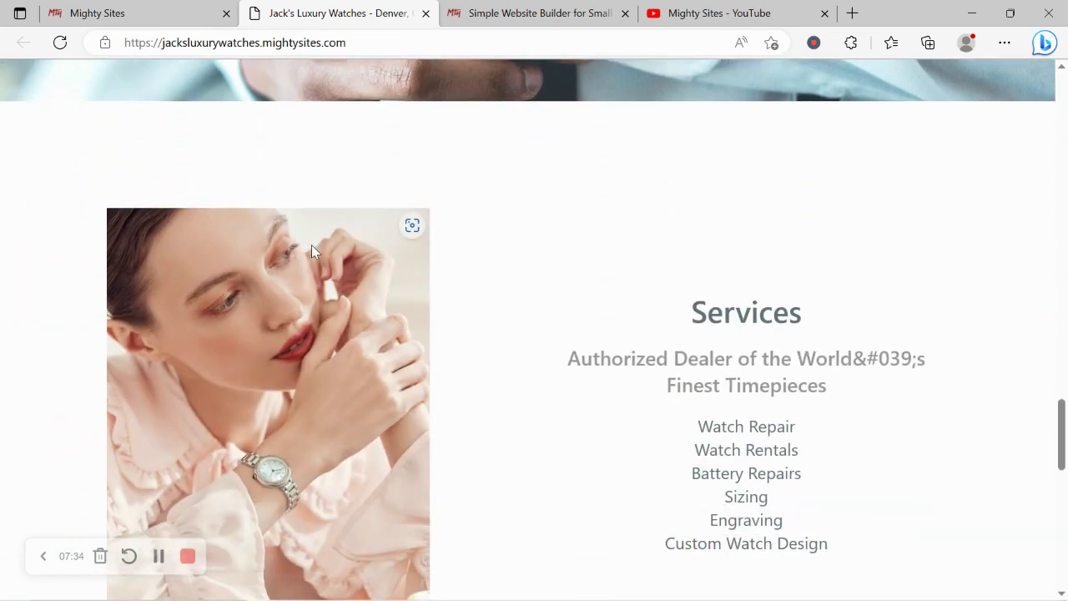
scroll(315, 252, "down", 1)
scroll(312, 246, "down", 2)
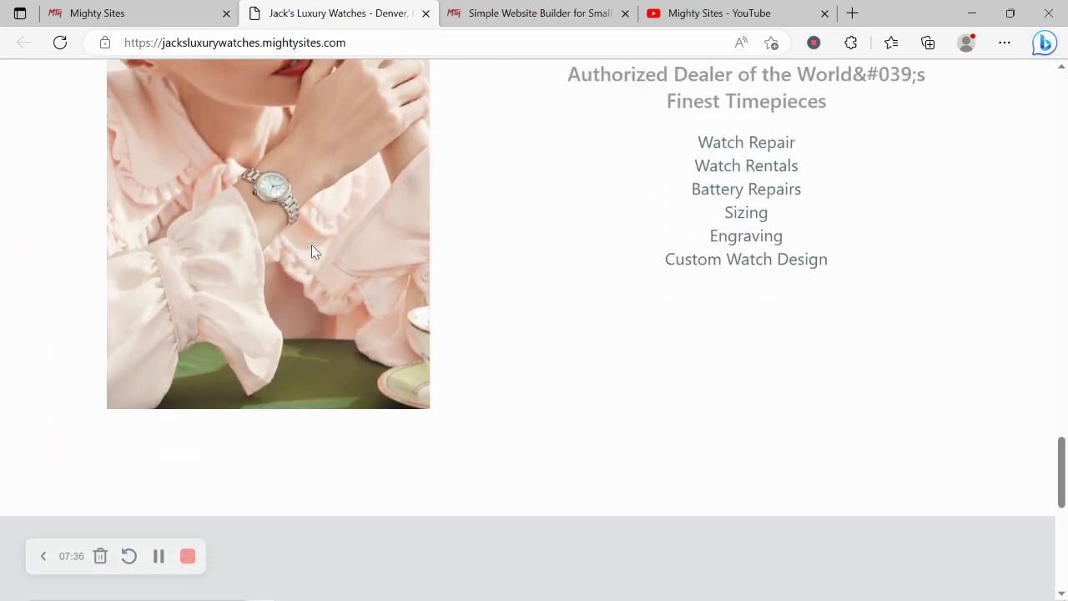
scroll(312, 246, "up", 2)
scroll(312, 246, "up", 2)
scroll(312, 246, "up", 2)
scroll(312, 246, "up", 1)
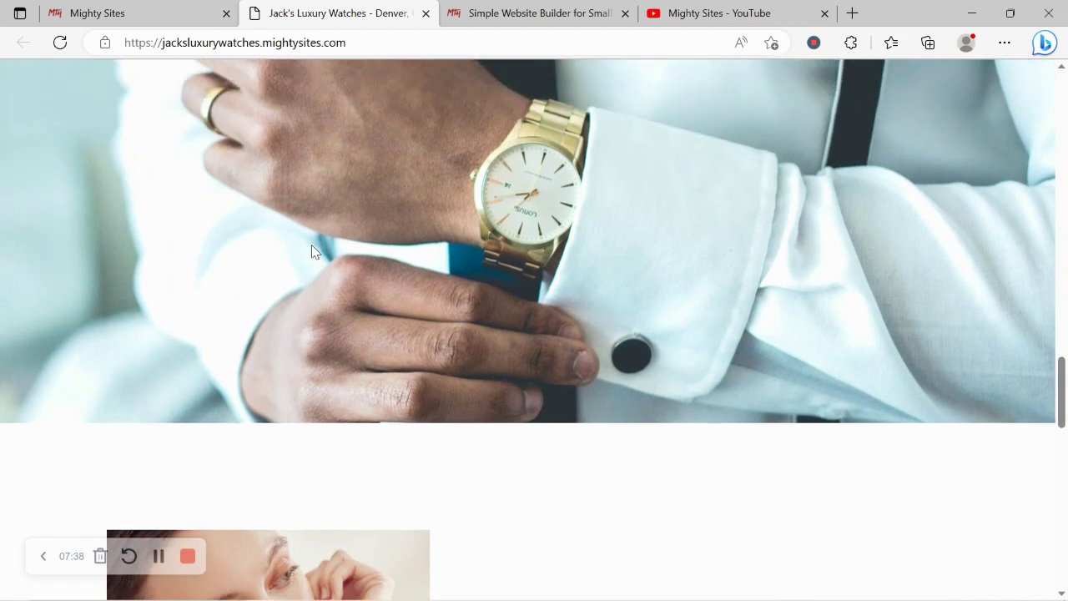
scroll(312, 247, "up", 2)
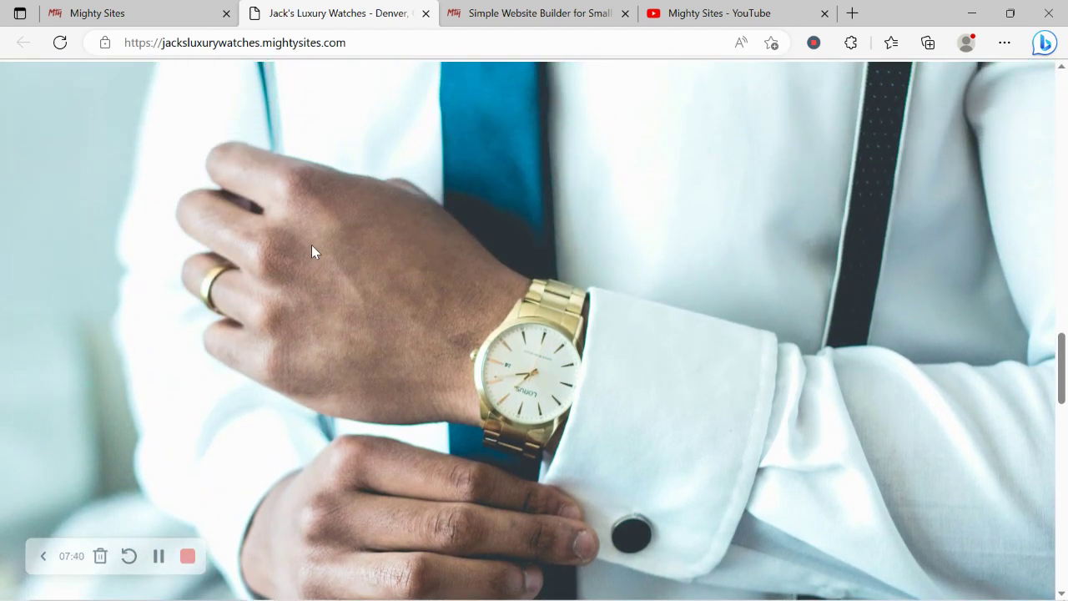